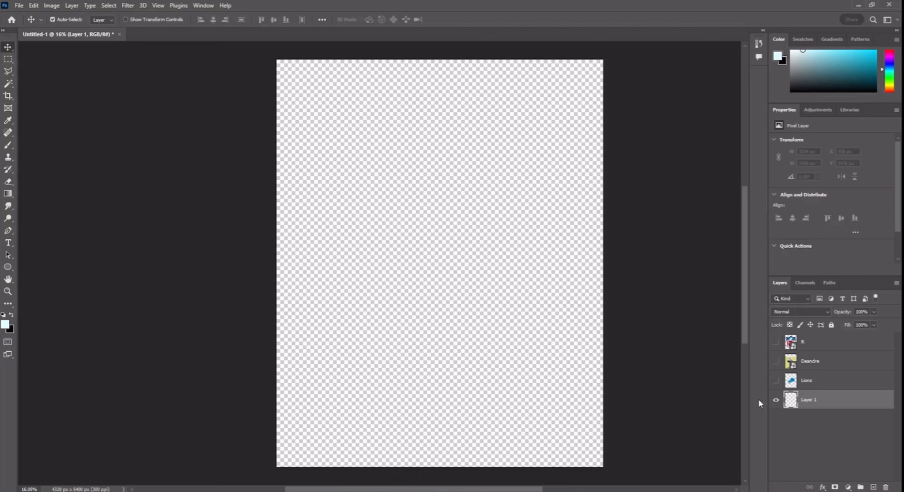
Paint the whole canvas of Layer 1 white with a fully hard brush of about 1695 px.
{"action": "key", "text": "b"}
{"action": "key", "text": "v"}
{"action": "left_click", "coordinate": [8, 144]}
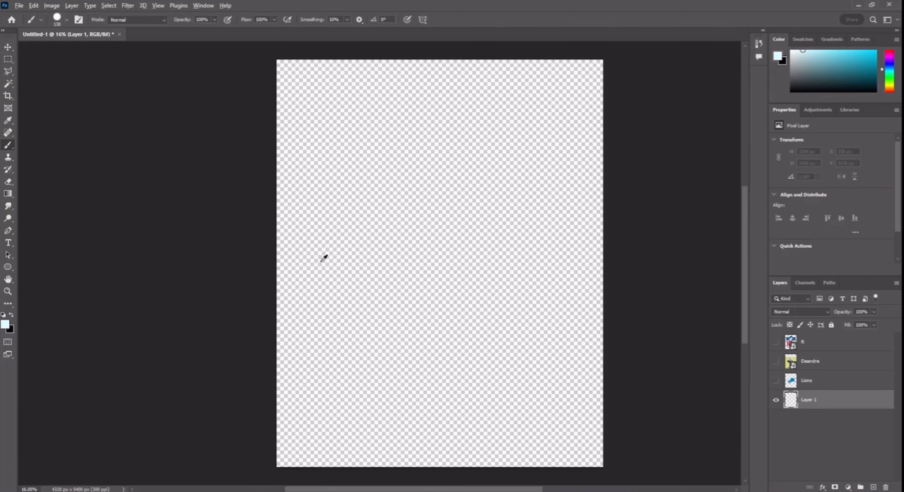
{"action": "left_click_drag", "start_coordinate": [321, 262], "coordinate": [383, 266]}
{"action": "right_click", "coordinate": [365, 150]}
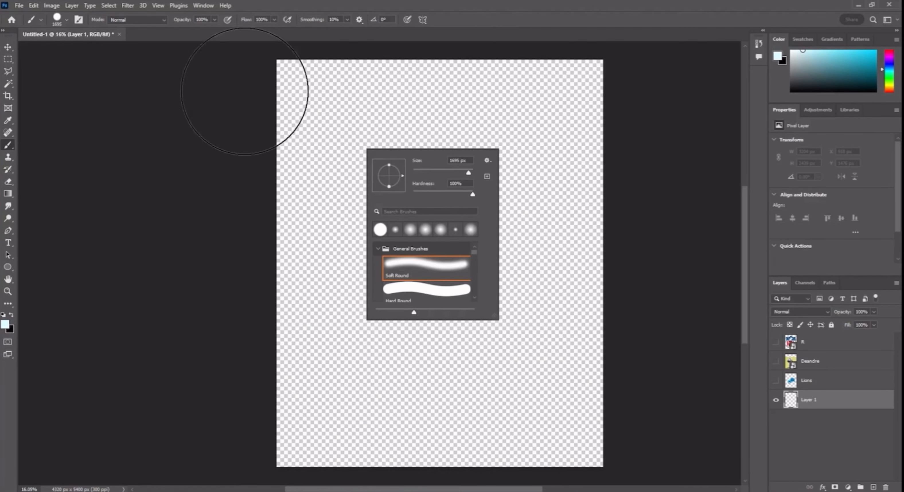
{"action": "left_click", "coordinate": [4, 315]}
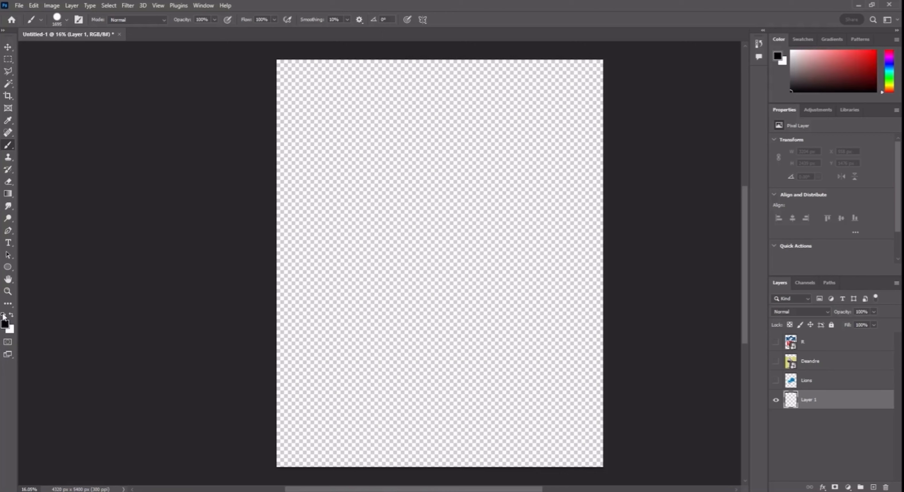
{"action": "left_click", "coordinate": [11, 315]}
{"action": "mouse_move", "coordinate": [273, 106]}
{"action": "left_mouse_down"}
{"action": "mouse_move", "coordinate": [273, 454]}
{"action": "mouse_move", "coordinate": [593, 423]}
{"action": "mouse_move", "coordinate": [192, 317]}
{"action": "mouse_move", "coordinate": [431, 191]}
{"action": "mouse_move", "coordinate": [323, 50]}
{"action": "left_mouse_up"}
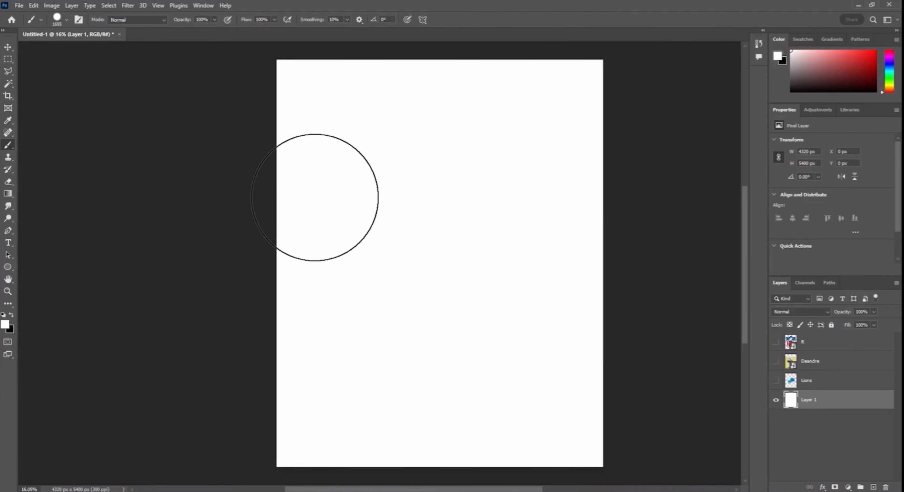
Draw a white rectangle about 4383 × 1778 px across the middle of the canvas above the Lions layer, with a 0 px stroke.
{"action": "mouse_move", "coordinate": [809, 384]}
{"action": "left_mouse_down"}
{"action": "mouse_move", "coordinate": [816, 361]}
{"action": "mouse_move", "coordinate": [812, 378]}
{"action": "left_mouse_up"}
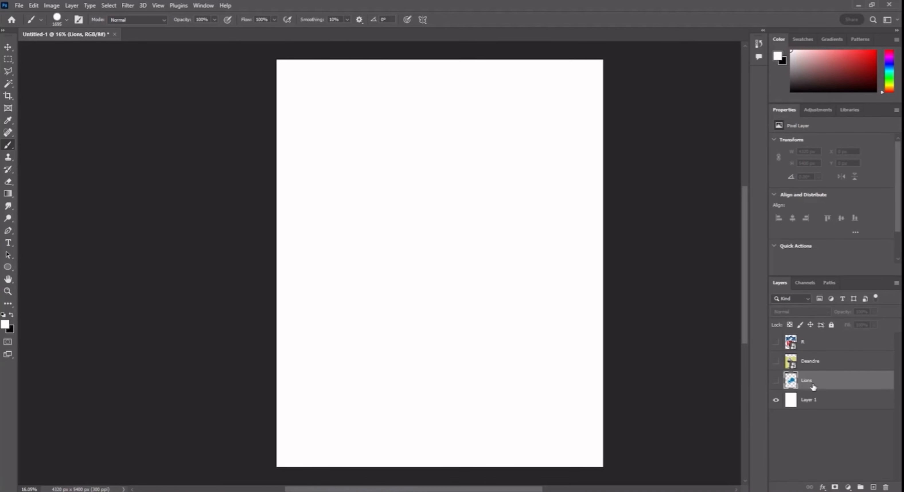
{"action": "left_click", "coordinate": [8, 267]}
{"action": "left_click", "coordinate": [53, 268]}
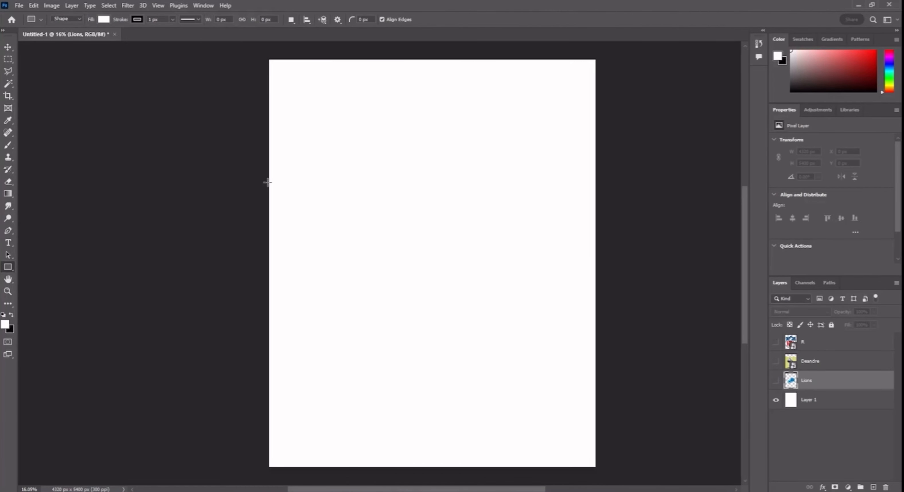
{"action": "left_click_drag", "start_coordinate": [267, 187], "coordinate": [598, 321]}
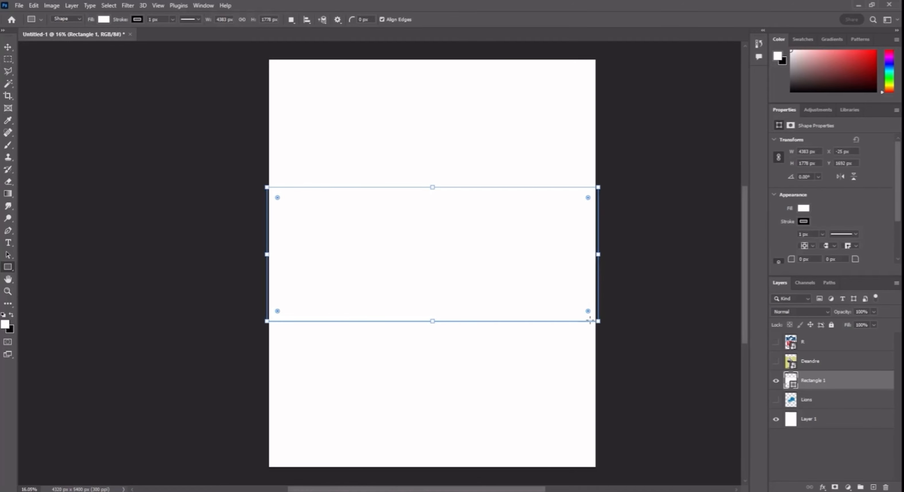
{"action": "scroll", "coordinate": [441, 318], "scroll_direction": "up", "scroll_amount": 1}
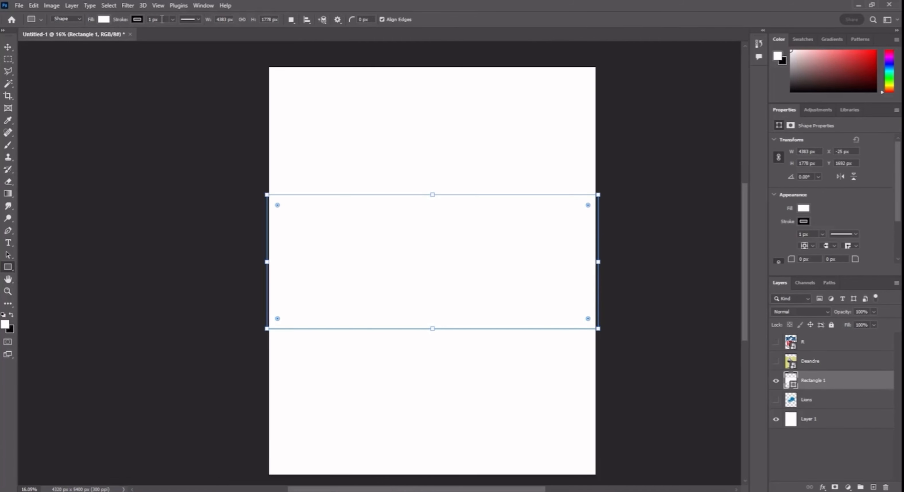
{"action": "left_click", "coordinate": [172, 20]}
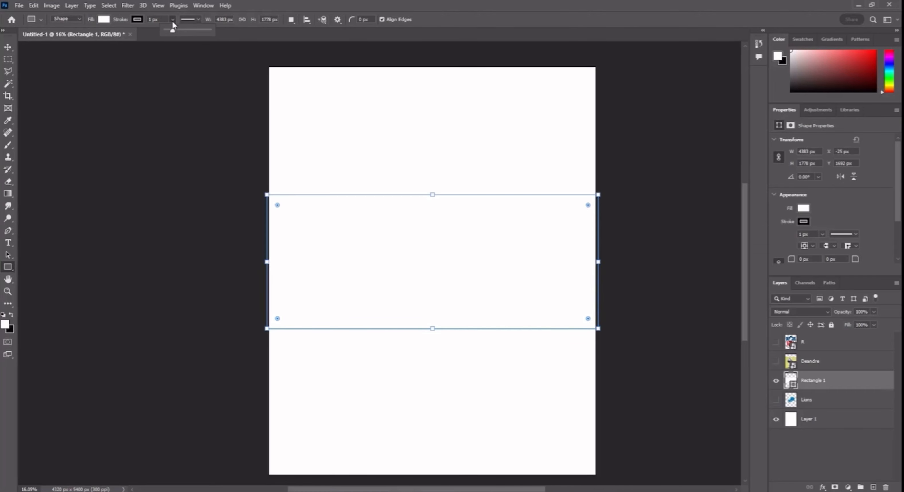
{"action": "left_click", "coordinate": [105, 19]}
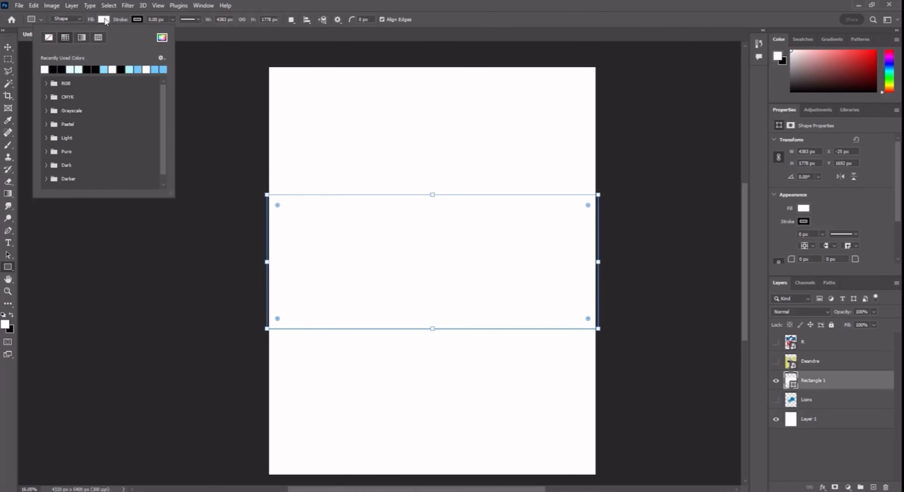
Show the Lions layer above the rectangle and fill the rectangle with the logo's blue, #0076b4.
{"action": "left_click", "coordinate": [776, 401]}
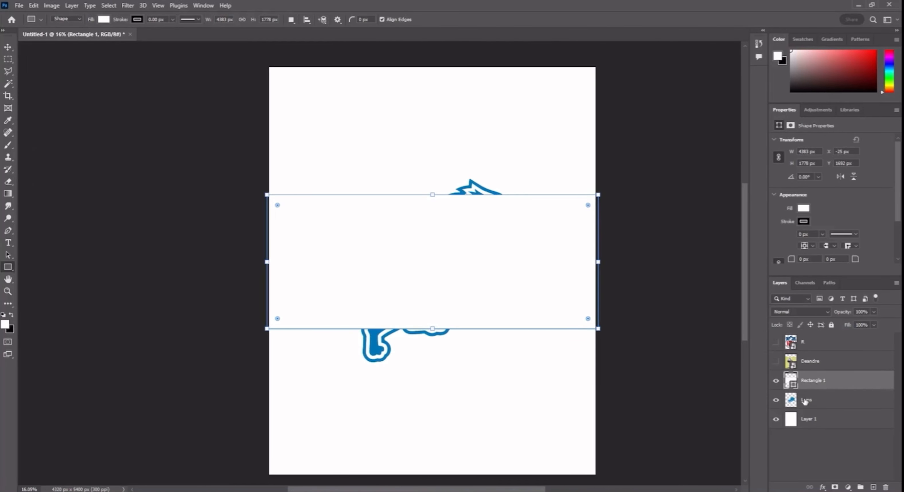
{"action": "left_click_drag", "start_coordinate": [805, 402], "coordinate": [768, 383]}
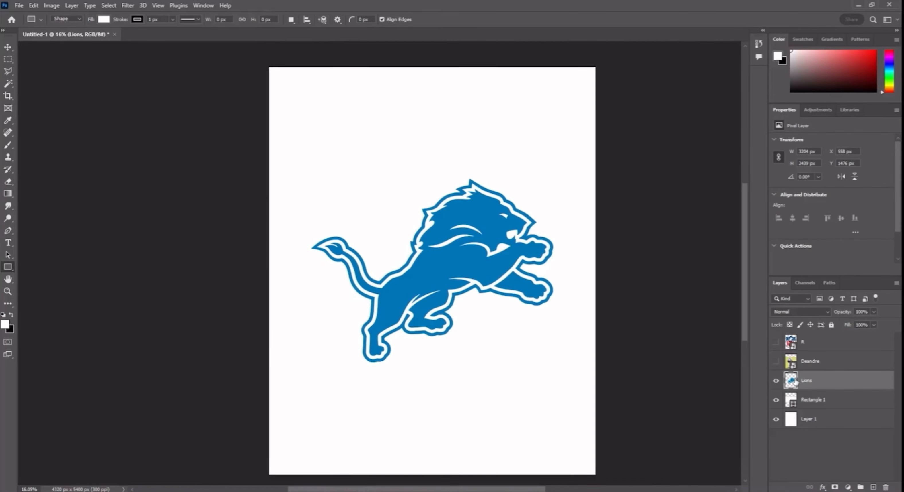
{"action": "left_click", "coordinate": [812, 406]}
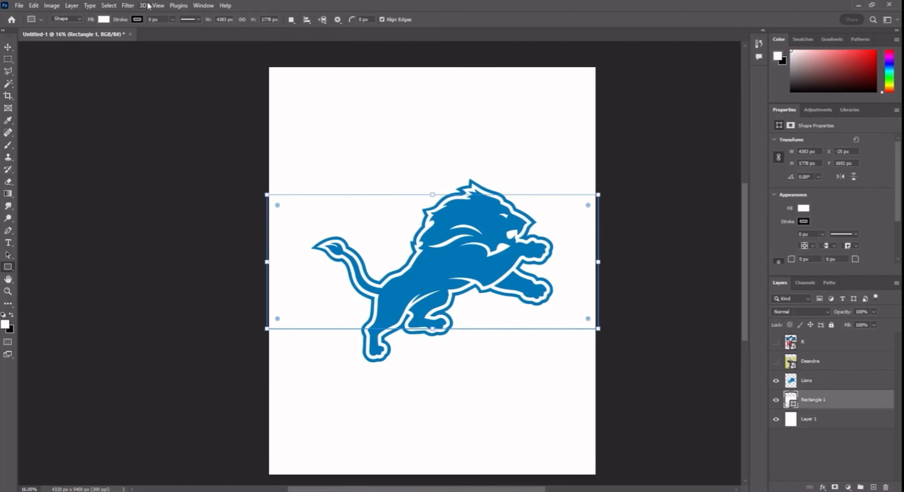
{"action": "left_click", "coordinate": [103, 19]}
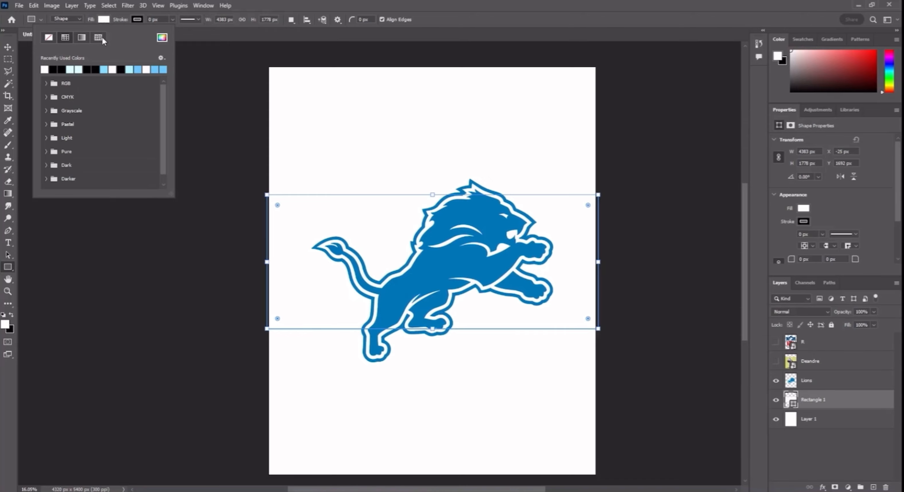
{"action": "left_click", "coordinate": [161, 37]}
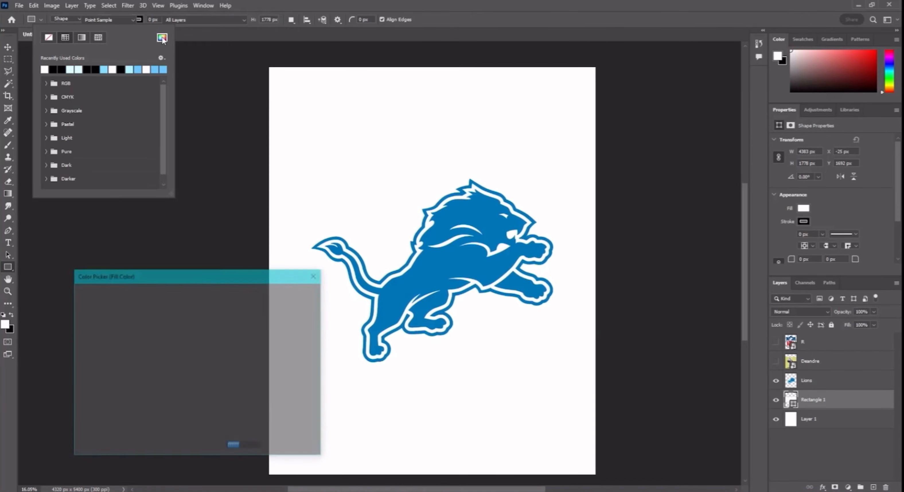
{"action": "left_click", "coordinate": [454, 213]}
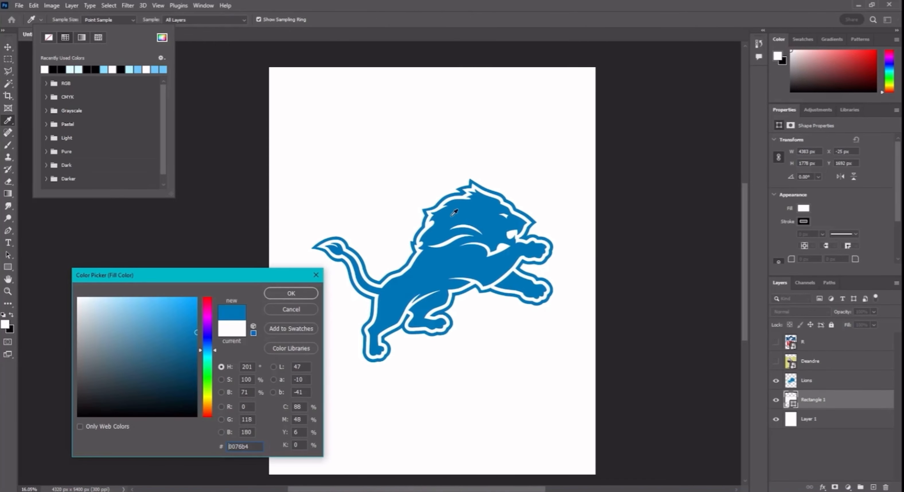
{"action": "left_click", "coordinate": [291, 294]}
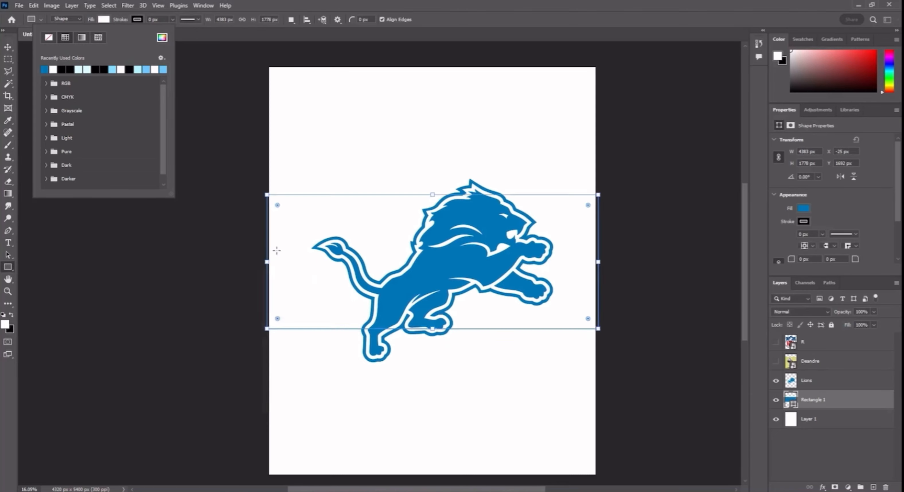
{"action": "left_click", "coordinate": [832, 401]}
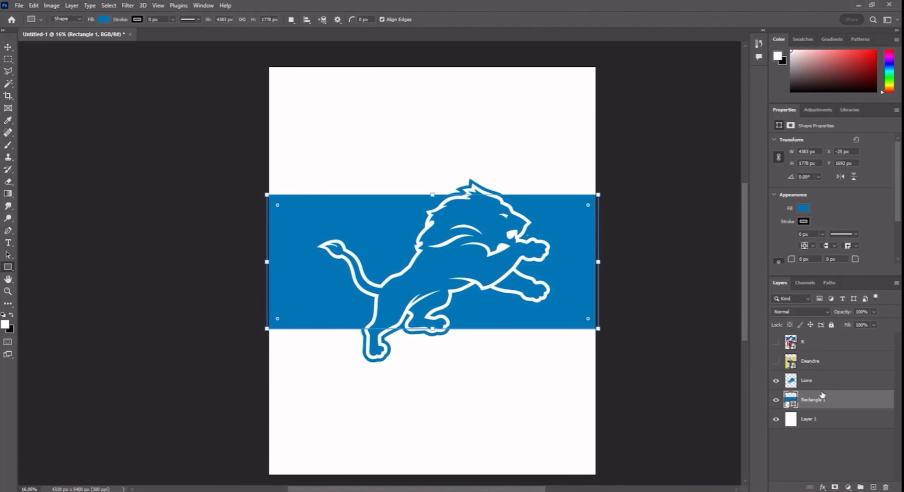
Rotate the blue rectangle counterclockwise by about 6.2° behind the lion logo.
{"action": "left_click", "coordinate": [8, 47]}
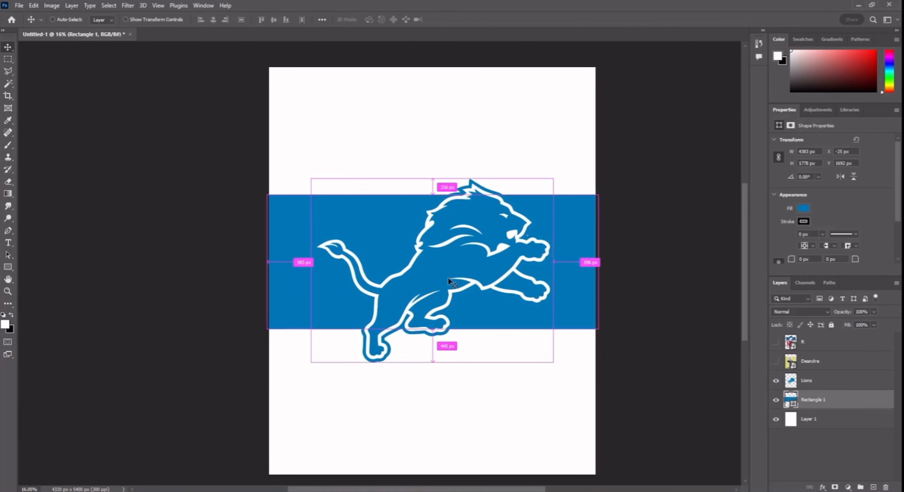
{"action": "key", "text": "ctrl+t"}
{"action": "left_click_drag", "start_coordinate": [624, 268], "coordinate": [633, 245]}
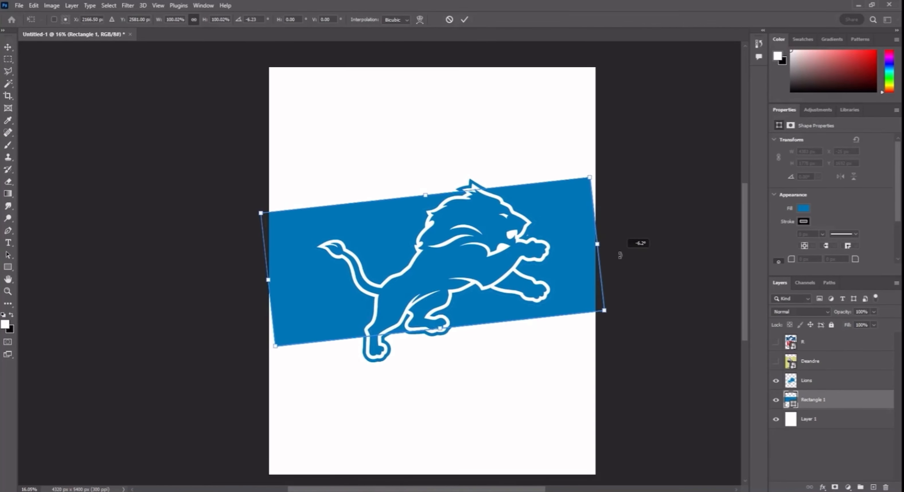
{"action": "left_click", "coordinate": [775, 362]}
{"action": "left_click", "coordinate": [775, 362]}
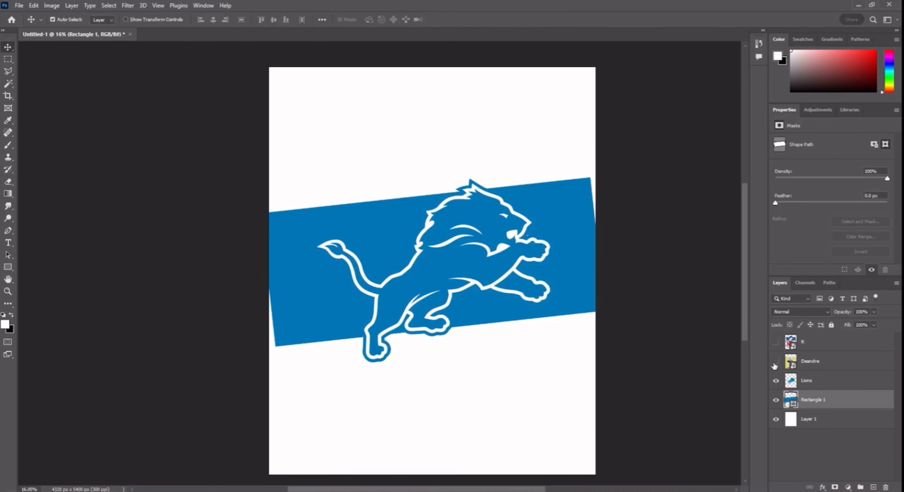
Scale the blue rectangle to about 122% width and 107% height and tilt it into a full-width diagonal band rising toward the right edge.
{"action": "key", "text": "ctrl+t"}
{"action": "left_click_drag", "start_coordinate": [651, 343], "coordinate": [665, 376]}
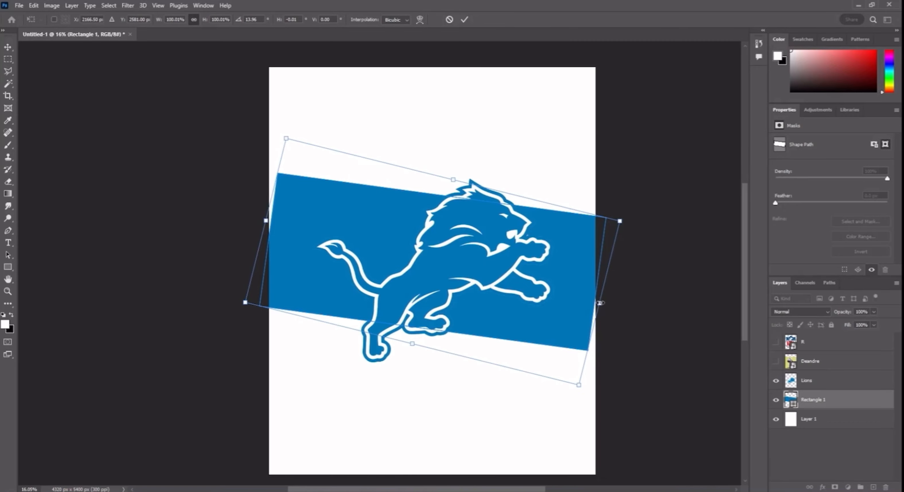
{"action": "left_click_drag", "start_coordinate": [599, 304], "coordinate": [641, 315]}
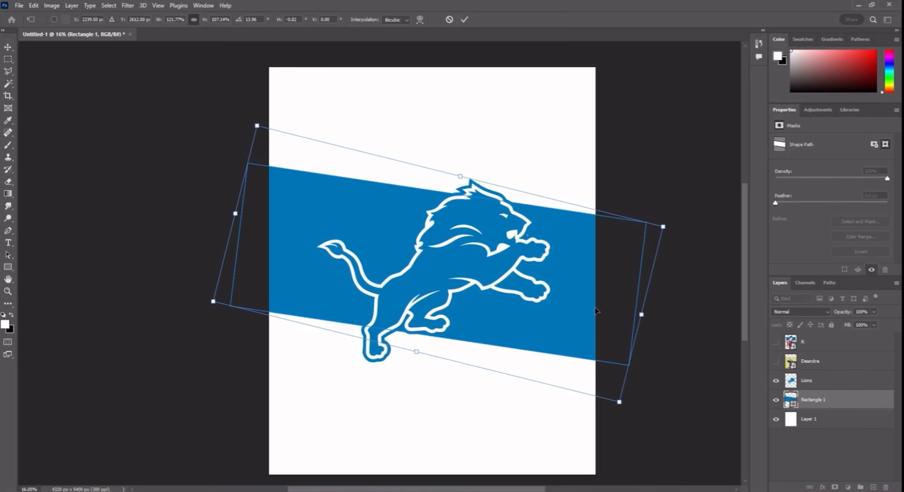
{"action": "left_click_drag", "start_coordinate": [667, 317], "coordinate": [662, 229]}
{"action": "left_click_drag", "start_coordinate": [609, 257], "coordinate": [609, 261]}
Enlarge the Lions logo to about 114% over the blue band.
{"action": "left_click", "coordinate": [819, 386]}
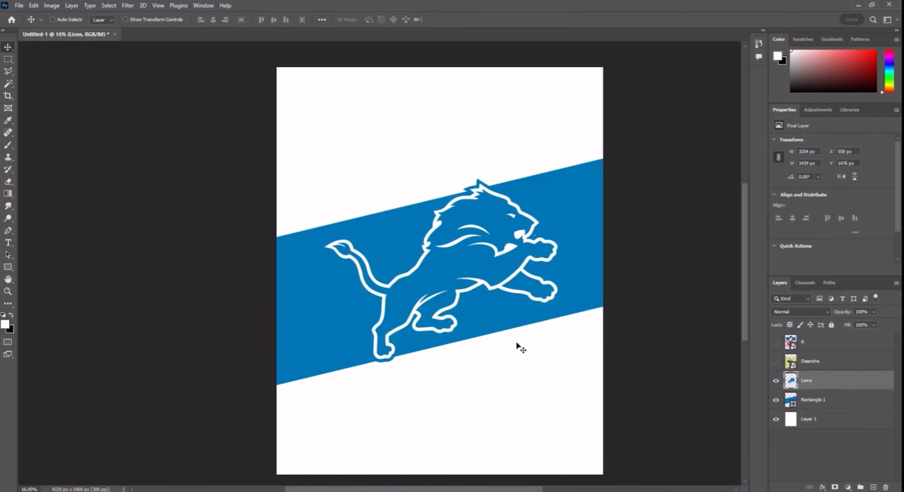
{"action": "scroll", "coordinate": [518, 346], "scroll_direction": "right", "scroll_amount": 1}
{"action": "left_click", "coordinate": [776, 381]}
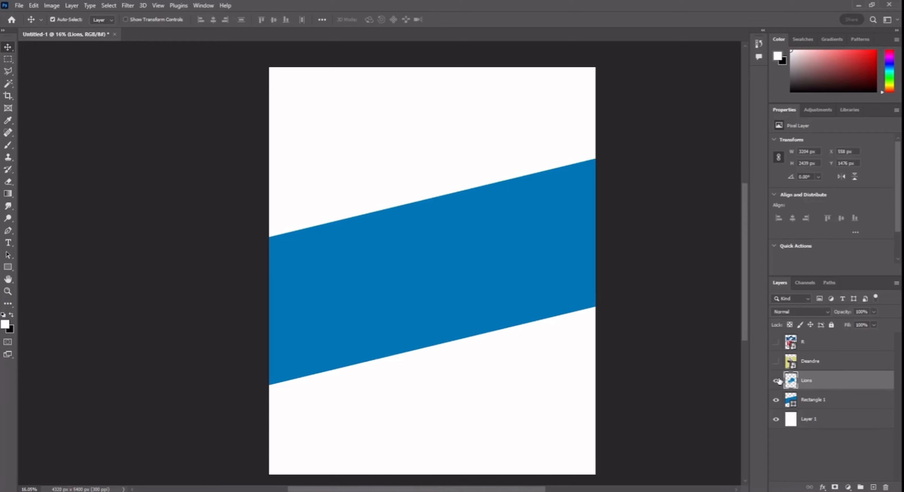
{"action": "left_click", "coordinate": [776, 381]}
{"action": "left_click", "coordinate": [772, 383]}
{"action": "left_click", "coordinate": [772, 382]}
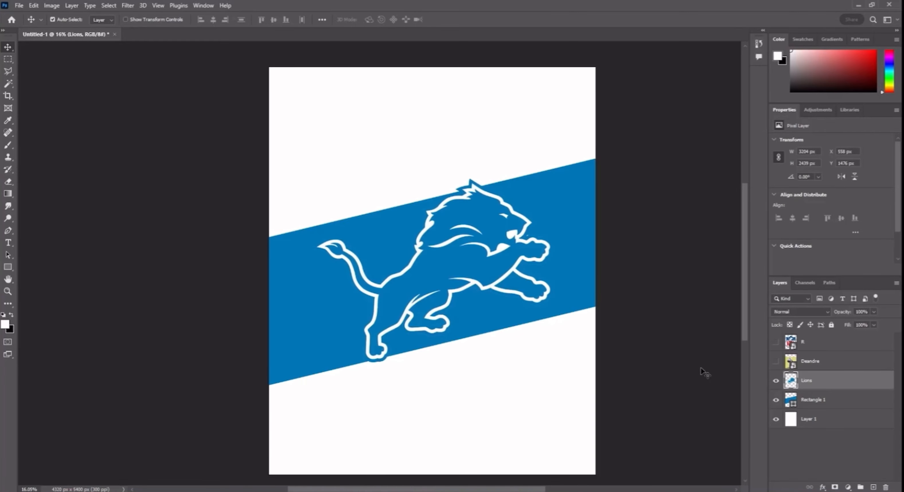
{"action": "key", "text": "ctrl+t"}
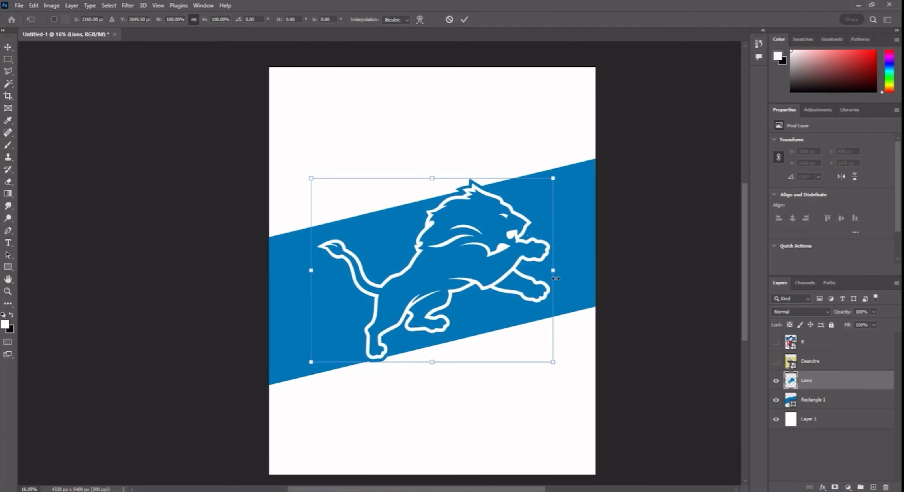
{"action": "mouse_move", "coordinate": [553, 272]}
{"action": "left_mouse_down"}
{"action": "mouse_move", "coordinate": [569, 271]}
{"action": "mouse_move", "coordinate": [554, 282]}
{"action": "left_mouse_up"}
{"action": "key", "text": "Return"}
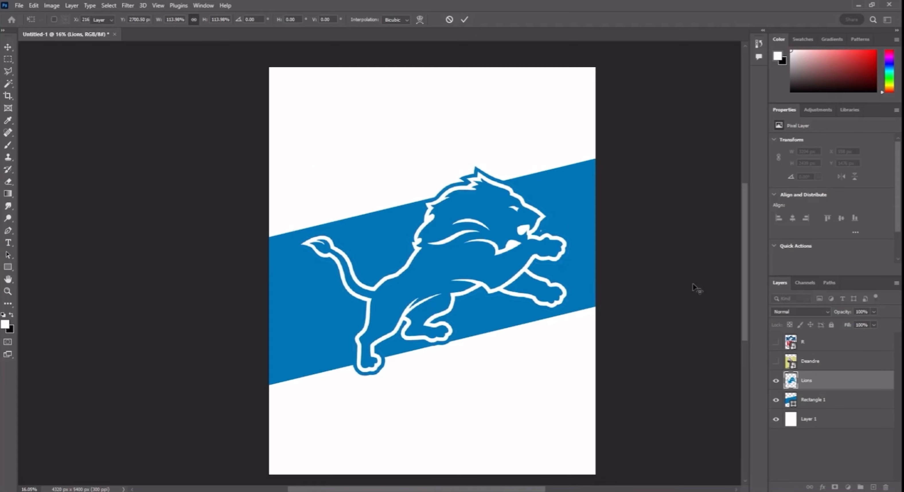
Clip the Lions layer to the blue rectangle with a clipping mask.
{"action": "scroll", "coordinate": [582, 312], "scroll_direction": "down", "scroll_amount": 1}
{"action": "scroll", "coordinate": [555, 277], "scroll_direction": "up", "scroll_amount": 1}
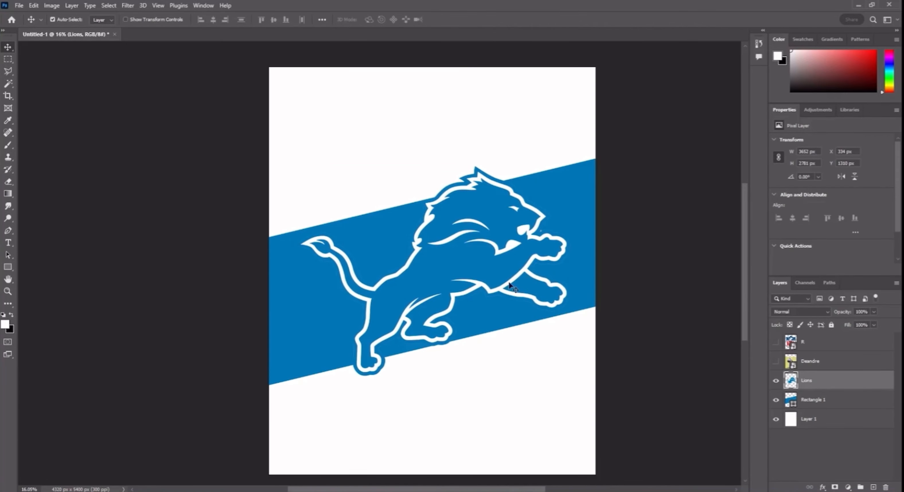
{"action": "scroll", "coordinate": [491, 293], "scroll_direction": "down", "scroll_amount": 1}
{"action": "scroll", "coordinate": [491, 294], "scroll_direction": "up", "scroll_amount": 1}
{"action": "scroll", "coordinate": [491, 294], "scroll_direction": "left", "scroll_amount": 1}
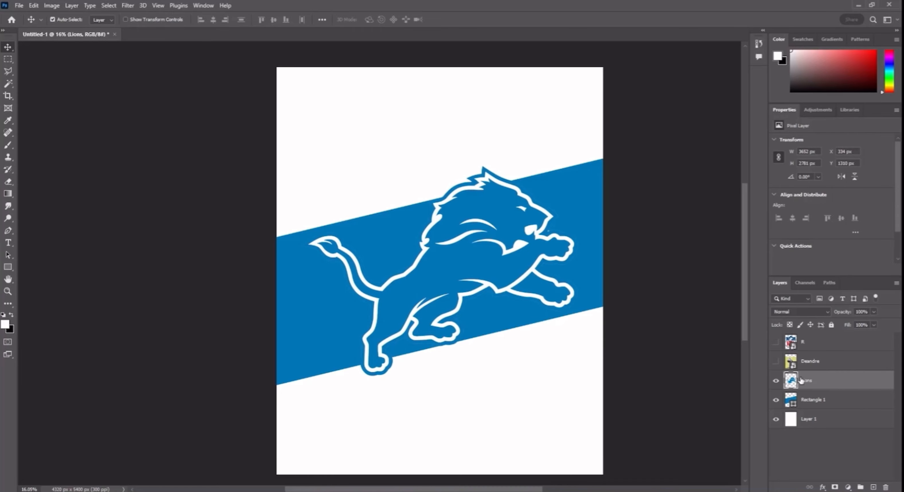
{"action": "right_click", "coordinate": [817, 383]}
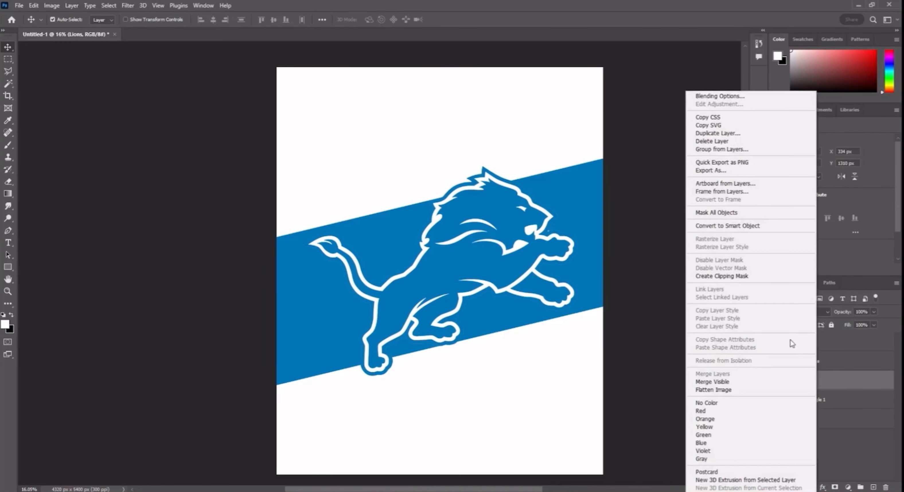
{"action": "left_click", "coordinate": [730, 277]}
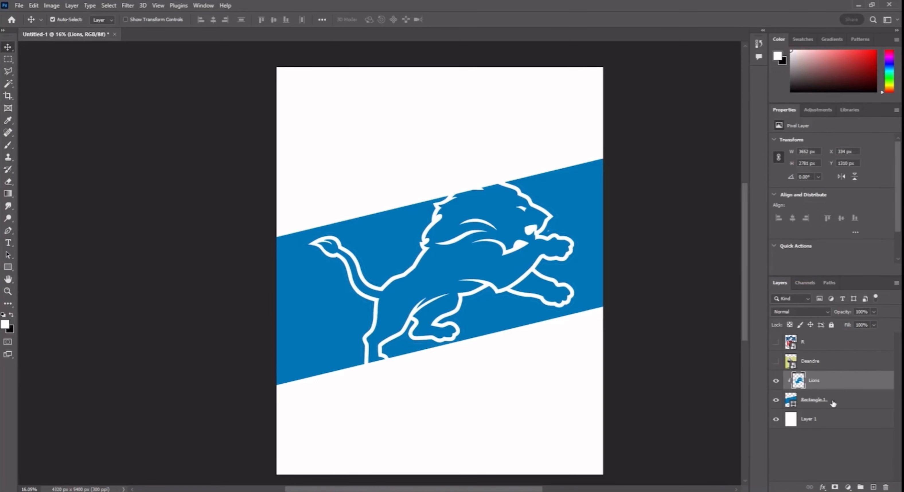
Add an empty layer above the Lions layer, clipped to the blue rectangle, and hide it.
{"action": "left_click", "coordinate": [874, 488]}
{"action": "right_click", "coordinate": [809, 384]}
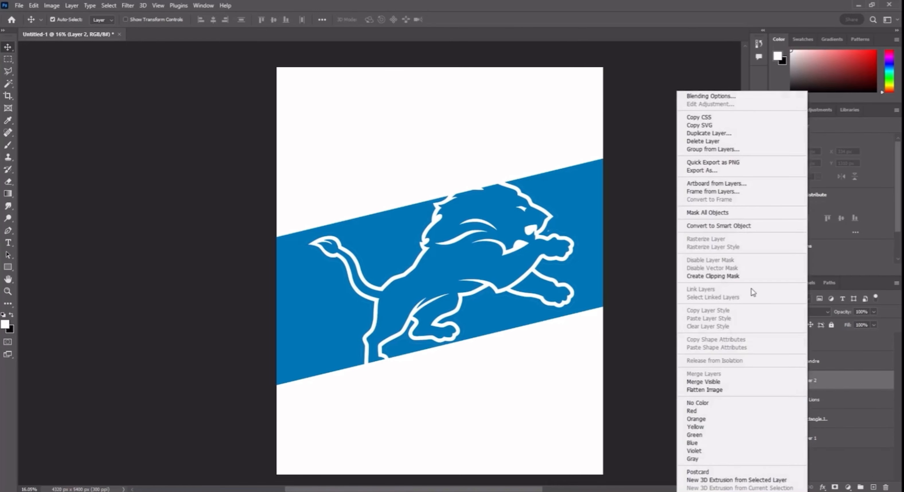
{"action": "left_click", "coordinate": [745, 277]}
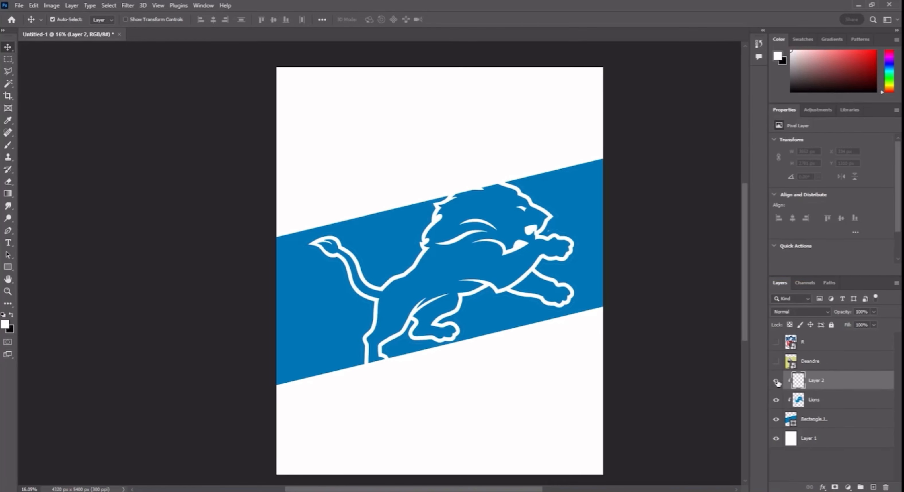
{"action": "left_click", "coordinate": [776, 383]}
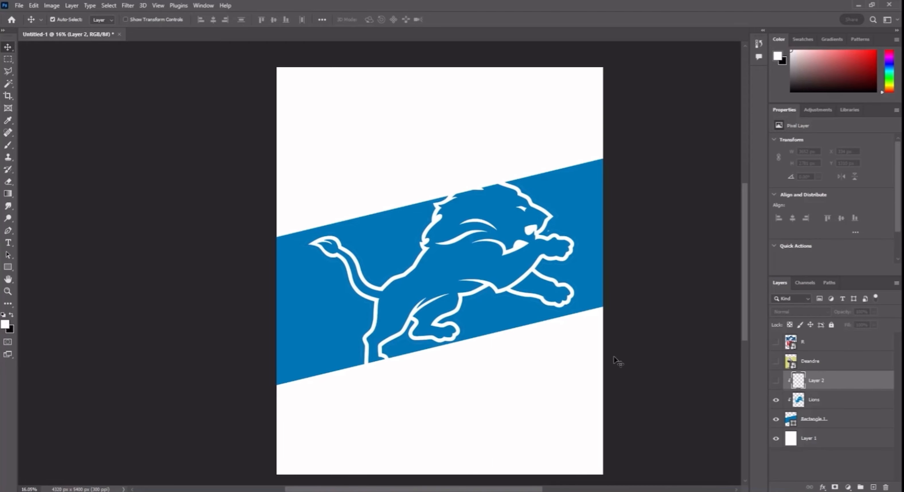
Show Layer 2 and set up a black Soft Round brush about 700 px wide with 0% hardness and 9% flow.
{"action": "key", "text": "b"}
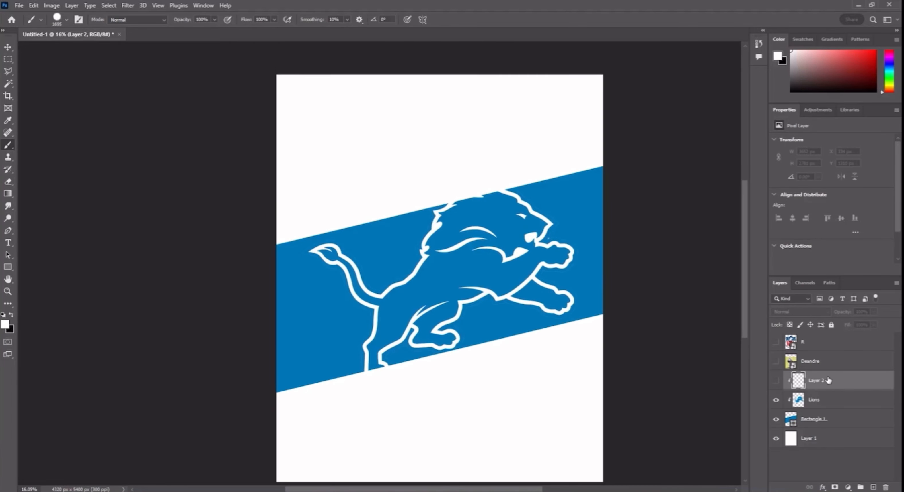
{"action": "left_click", "coordinate": [776, 381]}
{"action": "scroll", "coordinate": [512, 263], "scroll_direction": "left", "scroll_amount": 1}
{"action": "left_click_drag", "start_coordinate": [510, 233], "coordinate": [472, 230]}
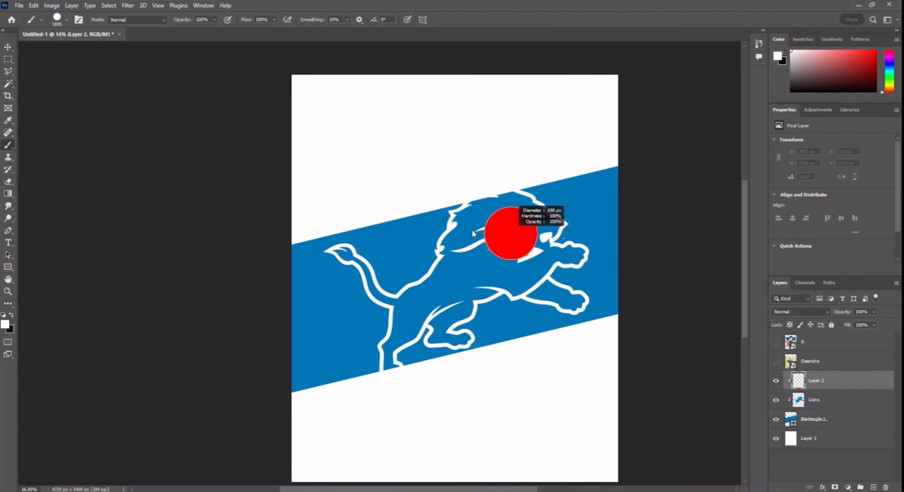
{"action": "right_click", "coordinate": [476, 204]}
{"action": "left_click", "coordinate": [537, 309]}
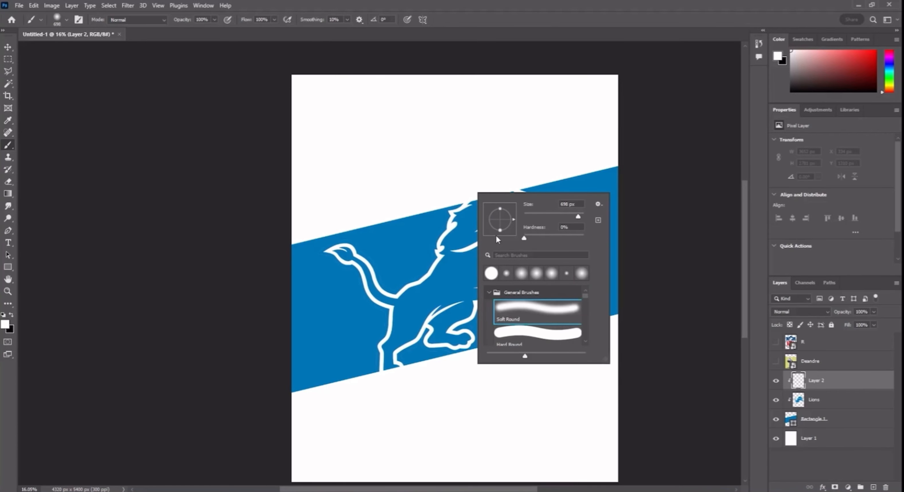
{"action": "left_click", "coordinate": [329, 219]}
{"action": "key", "text": "ctrl+z"}
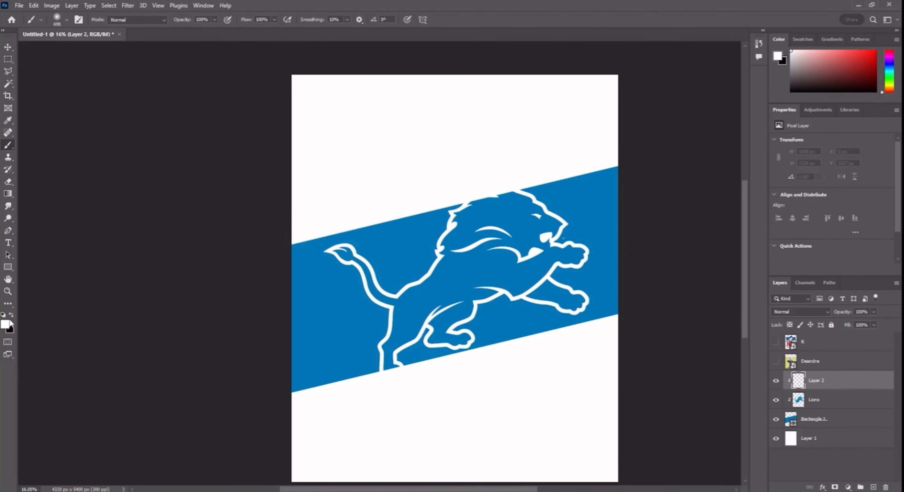
{"action": "left_click", "coordinate": [11, 316]}
{"action": "left_click", "coordinate": [274, 20]}
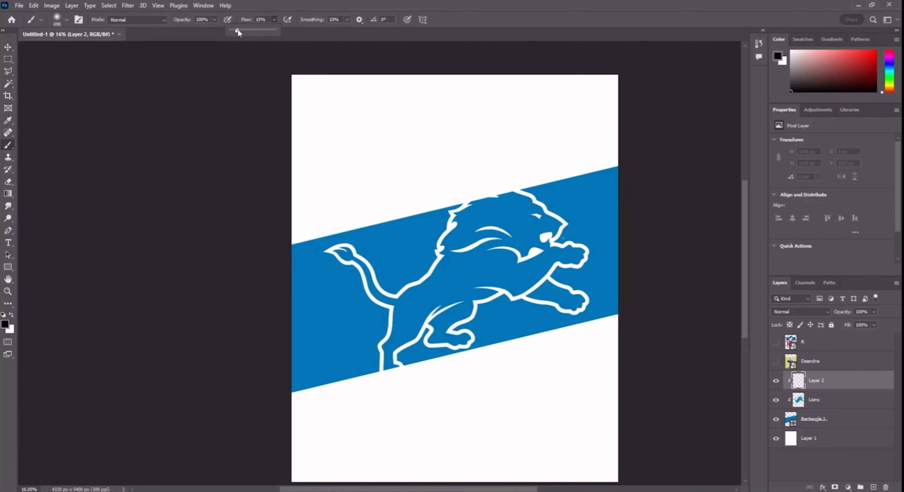
{"action": "left_click_drag", "start_coordinate": [236, 31], "coordinate": [235, 31]}
Paint soft black shading on Layer 2 along the entire upper edge of the blue band.
{"action": "left_click_drag", "start_coordinate": [316, 242], "coordinate": [321, 241]}
{"action": "scroll", "coordinate": [321, 242], "scroll_direction": "up", "scroll_amount": 3}
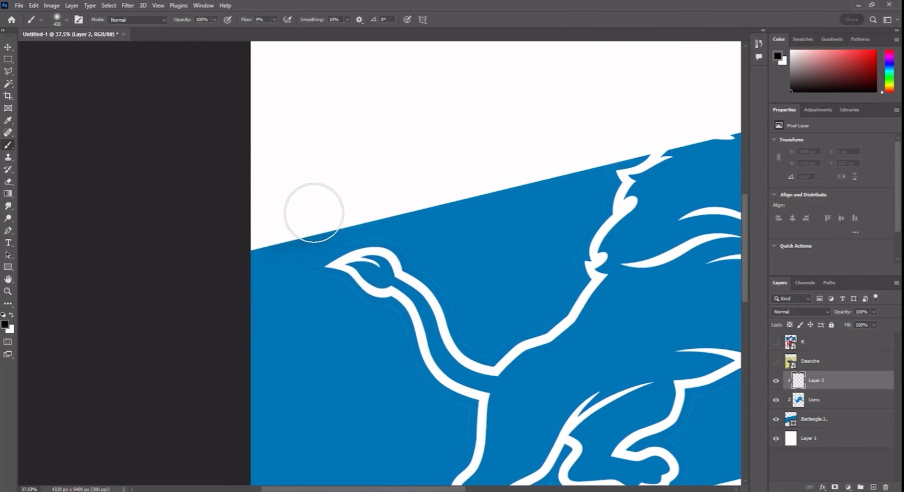
{"action": "scroll", "coordinate": [387, 228], "scroll_direction": "right", "scroll_amount": 5}
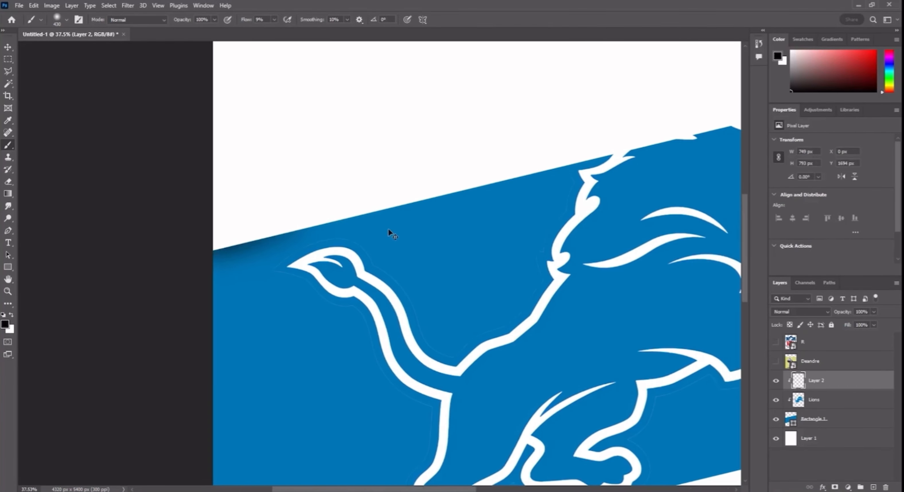
{"action": "left_click_drag", "start_coordinate": [395, 185], "coordinate": [196, 219]}
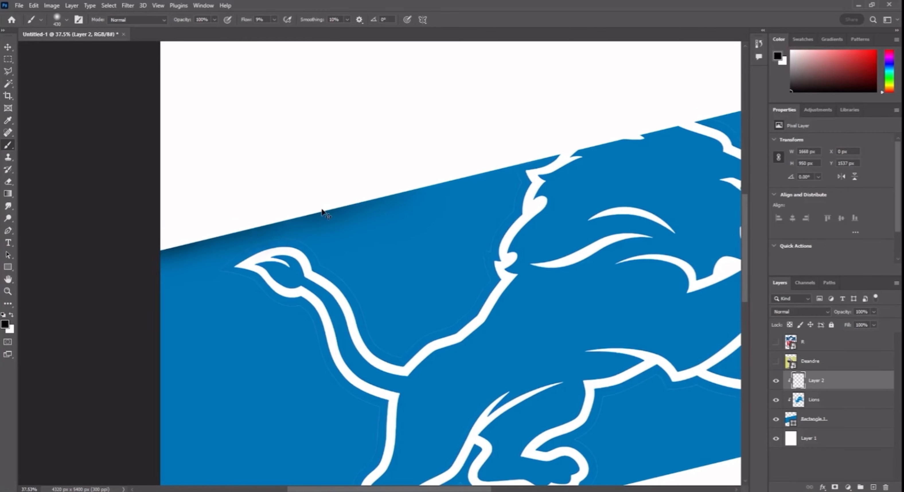
{"action": "scroll", "coordinate": [323, 210], "scroll_direction": "right", "scroll_amount": 5}
{"action": "scroll", "coordinate": [417, 218], "scroll_direction": "up", "scroll_amount": 5}
{"action": "scroll", "coordinate": [419, 221], "scroll_direction": "right", "scroll_amount": 4}
{"action": "mouse_move", "coordinate": [544, 191]}
{"action": "left_mouse_down"}
{"action": "mouse_move", "coordinate": [205, 265]}
{"action": "mouse_move", "coordinate": [470, 200]}
{"action": "mouse_move", "coordinate": [417, 207]}
{"action": "left_mouse_up"}
{"action": "scroll", "coordinate": [530, 195], "scroll_direction": "up", "scroll_amount": 2}
{"action": "mouse_move", "coordinate": [706, 165]}
{"action": "left_mouse_down"}
{"action": "mouse_move", "coordinate": [494, 223]}
{"action": "mouse_move", "coordinate": [511, 217]}
{"action": "mouse_move", "coordinate": [363, 246]}
{"action": "left_mouse_up"}
{"action": "mouse_move", "coordinate": [672, 196]}
{"action": "left_mouse_down"}
{"action": "mouse_move", "coordinate": [388, 259]}
{"action": "mouse_move", "coordinate": [125, 278]}
{"action": "left_mouse_up"}
{"action": "scroll", "coordinate": [422, 251], "scroll_direction": "down", "scroll_amount": 6}
{"action": "mouse_move", "coordinate": [312, 268]}
{"action": "left_mouse_down"}
{"action": "mouse_move", "coordinate": [351, 269]}
{"action": "mouse_move", "coordinate": [231, 304]}
{"action": "left_mouse_up"}
{"action": "scroll", "coordinate": [316, 284], "scroll_direction": "down", "scroll_amount": 3}
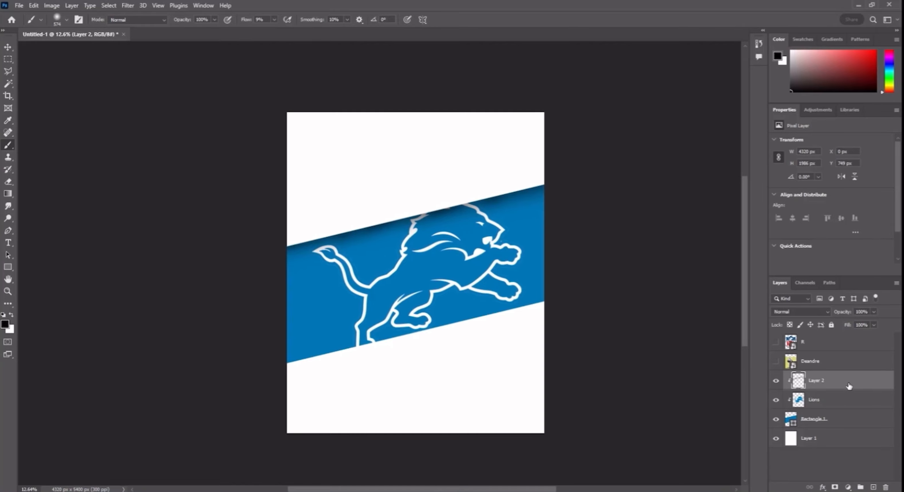
Enlarge the brush to about 1475 px and paint broad soft black shading along the band's lower and upper edges.
{"action": "scroll", "coordinate": [498, 363], "scroll_direction": "up", "scroll_amount": 3}
{"action": "mouse_move", "coordinate": [566, 302]}
{"action": "left_mouse_down"}
{"action": "mouse_move", "coordinate": [611, 291]}
{"action": "mouse_move", "coordinate": [464, 326]}
{"action": "mouse_move", "coordinate": [558, 311]}
{"action": "mouse_move", "coordinate": [359, 350]}
{"action": "mouse_move", "coordinate": [412, 332]}
{"action": "mouse_move", "coordinate": [355, 358]}
{"action": "mouse_move", "coordinate": [299, 367]}
{"action": "mouse_move", "coordinate": [325, 355]}
{"action": "mouse_move", "coordinate": [147, 402]}
{"action": "mouse_move", "coordinate": [328, 345]}
{"action": "mouse_move", "coordinate": [331, 353]}
{"action": "mouse_move", "coordinate": [296, 362]}
{"action": "mouse_move", "coordinate": [577, 295]}
{"action": "left_mouse_up"}
{"action": "left_click_drag", "start_coordinate": [573, 294], "coordinate": [616, 293]}
{"action": "mouse_move", "coordinate": [614, 293]}
{"action": "left_mouse_down"}
{"action": "mouse_move", "coordinate": [550, 319]}
{"action": "mouse_move", "coordinate": [151, 414]}
{"action": "left_mouse_up"}
{"action": "scroll", "coordinate": [258, 373], "scroll_direction": "up", "scroll_amount": 3}
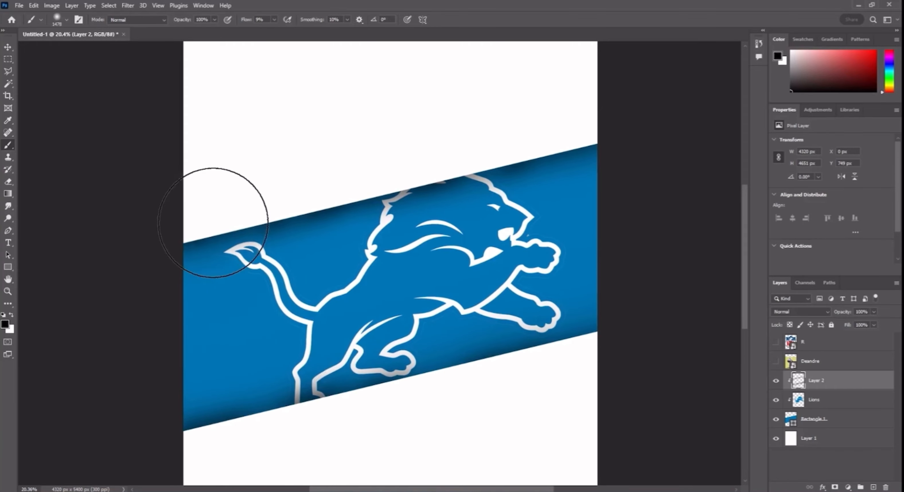
{"action": "mouse_move", "coordinate": [213, 223]}
{"action": "left_mouse_down"}
{"action": "mouse_move", "coordinate": [444, 180]}
{"action": "mouse_move", "coordinate": [611, 131]}
{"action": "mouse_move", "coordinate": [526, 156]}
{"action": "left_mouse_up"}
{"action": "scroll", "coordinate": [531, 236], "scroll_direction": "down", "scroll_amount": 3}
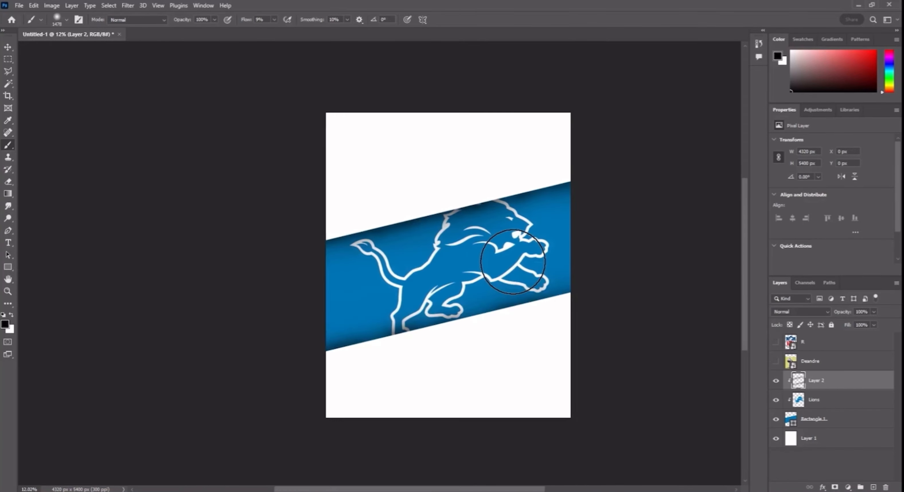
Compare the band with and without the shading on Layer 2.
{"action": "scroll", "coordinate": [456, 309], "scroll_direction": "up", "scroll_amount": 2}
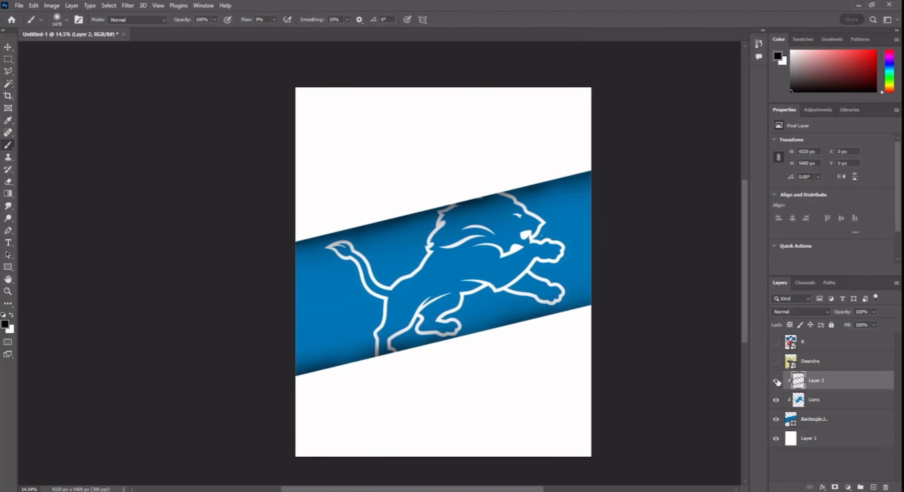
{"action": "left_click", "coordinate": [776, 382]}
{"action": "left_click", "coordinate": [777, 382]}
{"action": "left_click", "coordinate": [776, 382]}
{"action": "left_click", "coordinate": [776, 382]}
{"action": "left_click", "coordinate": [776, 381]}
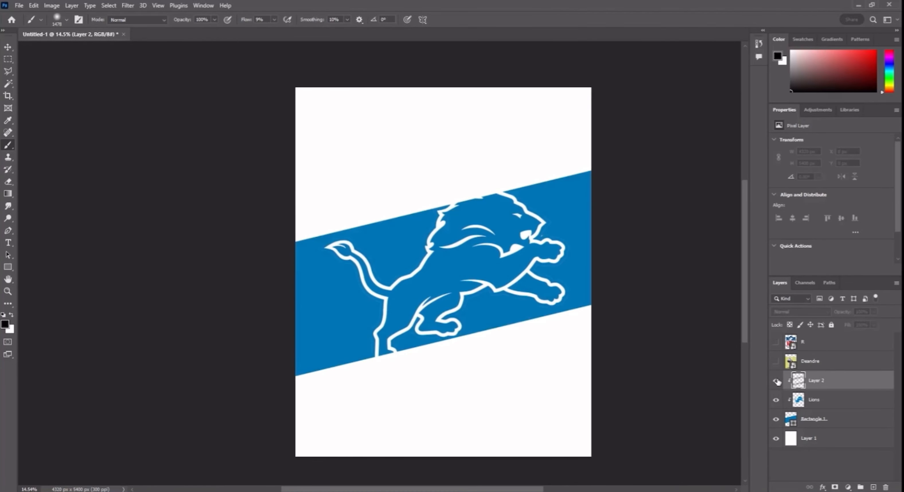
{"action": "left_click", "coordinate": [776, 382]}
{"action": "scroll", "coordinate": [460, 347], "scroll_direction": "up", "scroll_amount": 1}
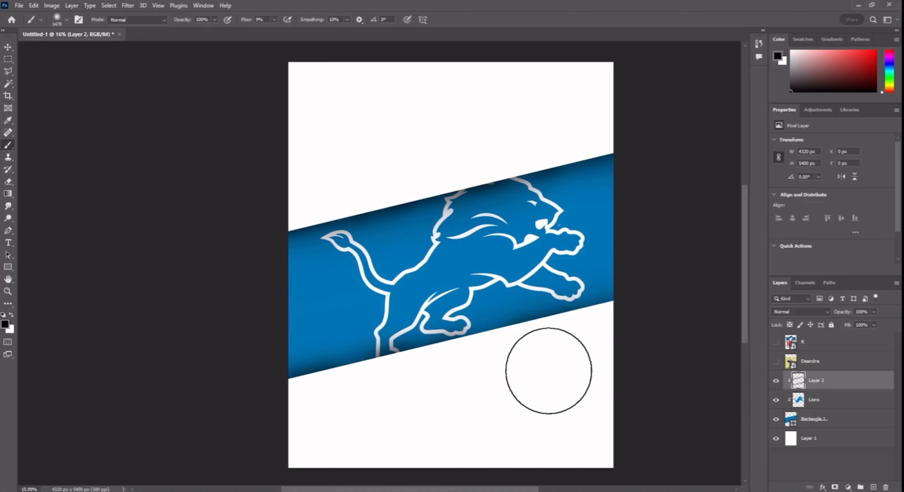
Show the running player's photo layer and cut the player out with a layer mask from Select Subject, using Cloud (Detailed results).
{"action": "left_click", "coordinate": [814, 366]}
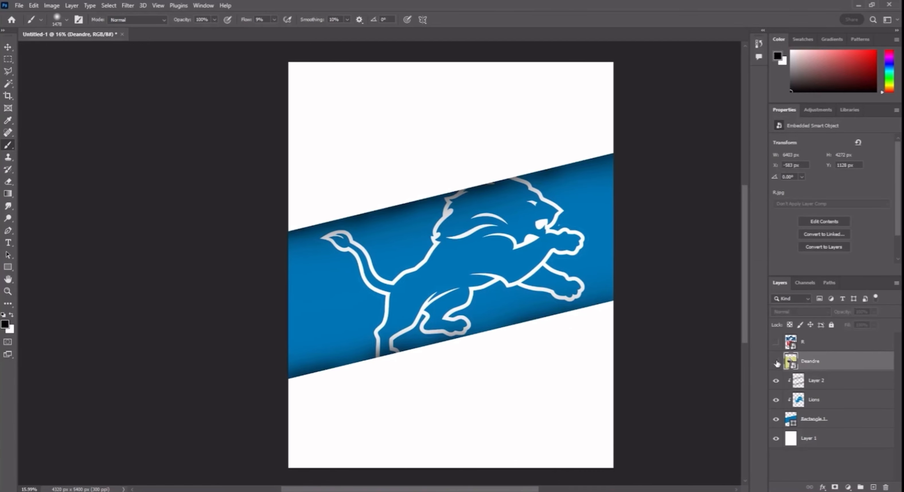
{"action": "left_click", "coordinate": [776, 364]}
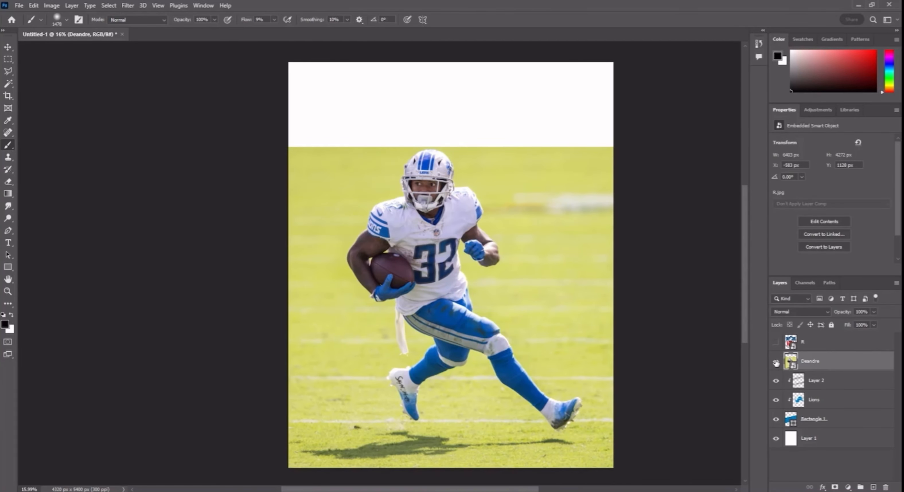
{"action": "scroll", "coordinate": [500, 356], "scroll_direction": "down", "scroll_amount": 2}
{"action": "left_click", "coordinate": [8, 84]}
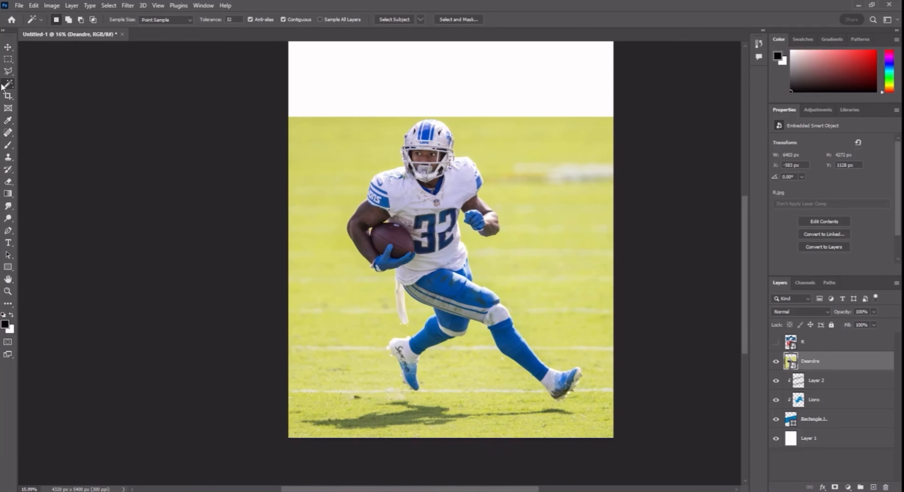
{"action": "left_click", "coordinate": [418, 20]}
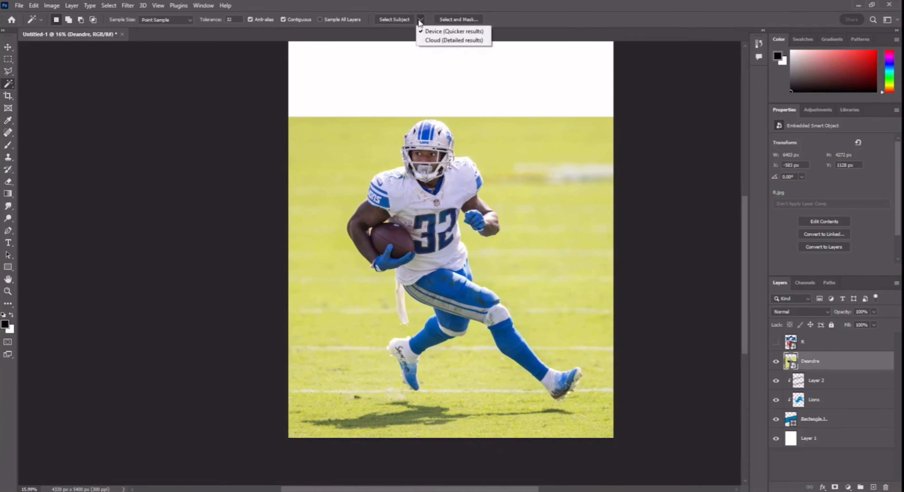
{"action": "left_click", "coordinate": [423, 41]}
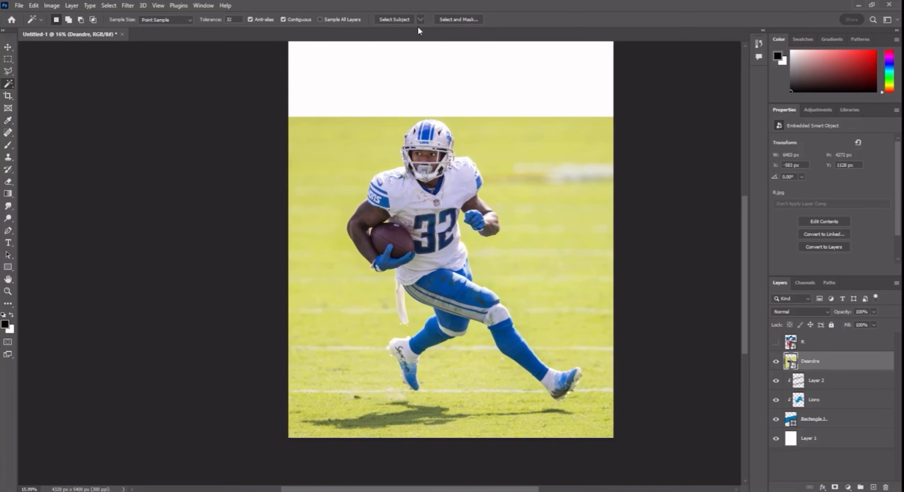
{"action": "left_click", "coordinate": [405, 19]}
{"action": "left_click", "coordinate": [394, 19]}
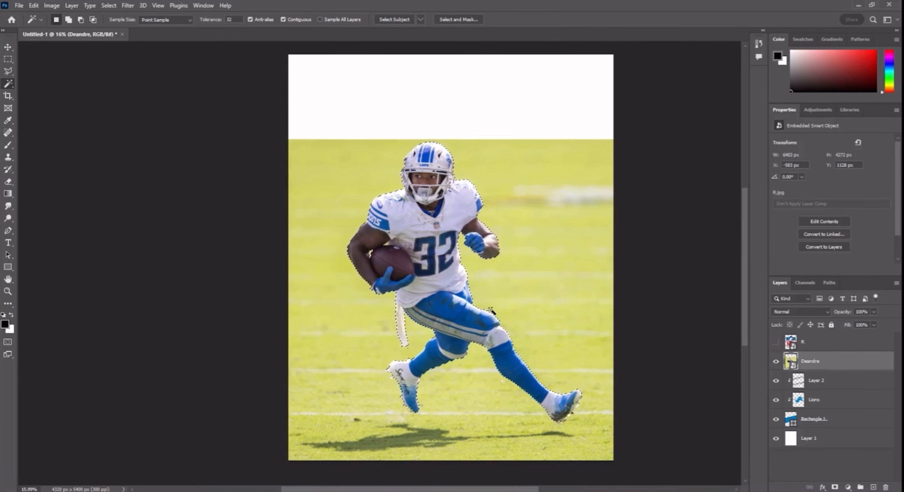
{"action": "left_click", "coordinate": [833, 488]}
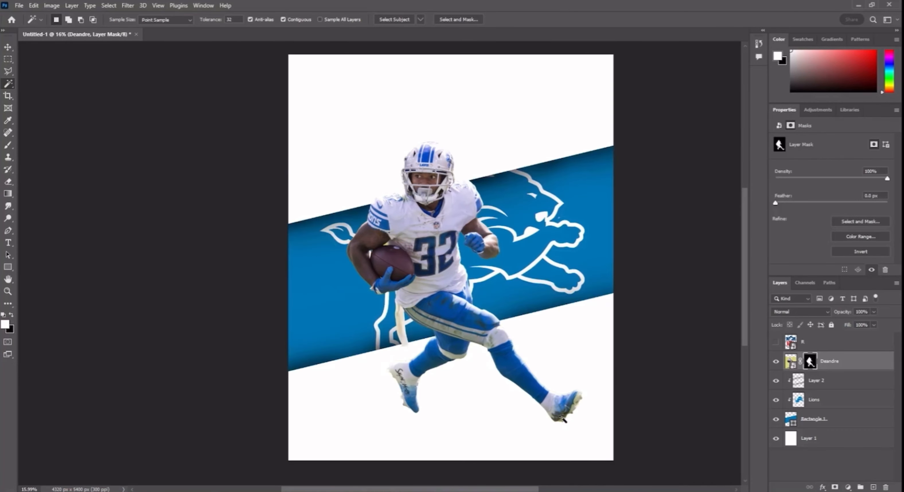
Scale the cut-out player to about 84% and reposition it over the middle of the blue band.
{"action": "scroll", "coordinate": [537, 413], "scroll_direction": "up", "scroll_amount": 1}
{"action": "scroll", "coordinate": [529, 410], "scroll_direction": "right", "scroll_amount": 1}
{"action": "scroll", "coordinate": [528, 410], "scroll_direction": "left", "scroll_amount": 1}
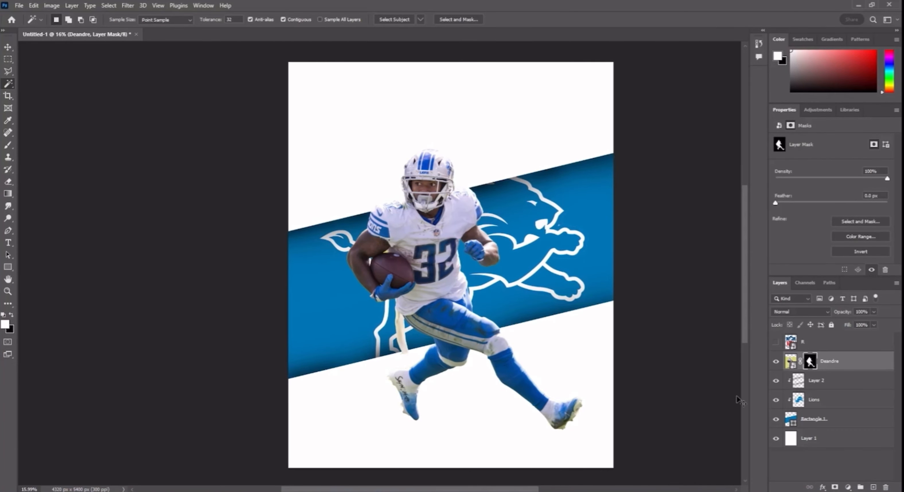
{"action": "key", "text": "ctrl+t"}
{"action": "left_click_drag", "start_coordinate": [725, 308], "coordinate": [688, 307]}
{"action": "left_click_drag", "start_coordinate": [620, 327], "coordinate": [614, 330]}
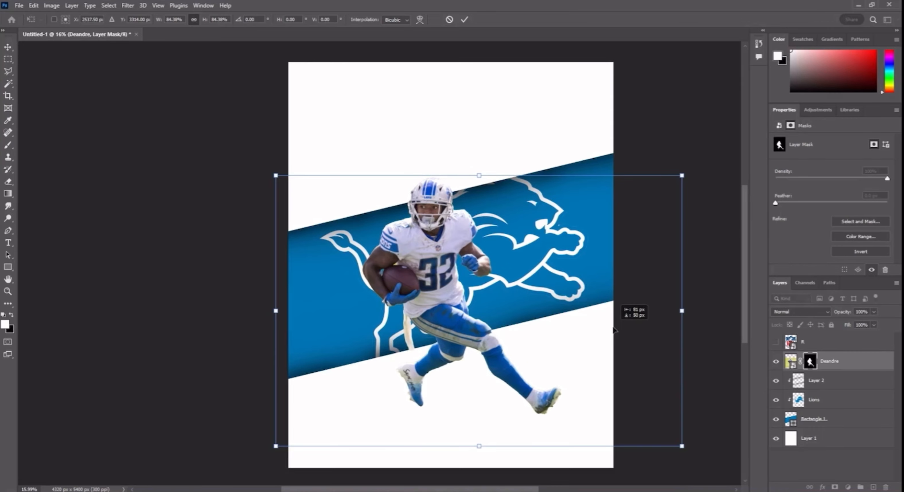
{"action": "key", "text": "Return"}
{"action": "key", "text": "w"}
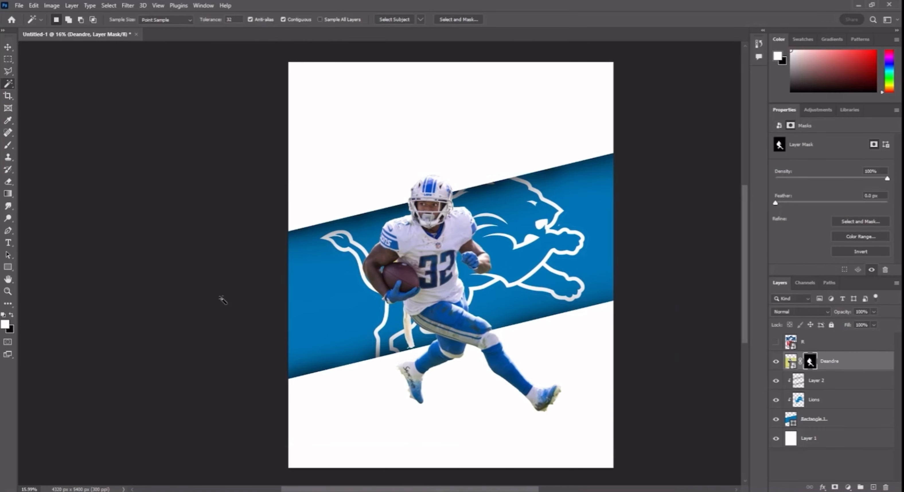
Compare the poster with and without the cut-out player.
{"action": "left_click", "coordinate": [776, 362]}
{"action": "left_click", "coordinate": [776, 363]}
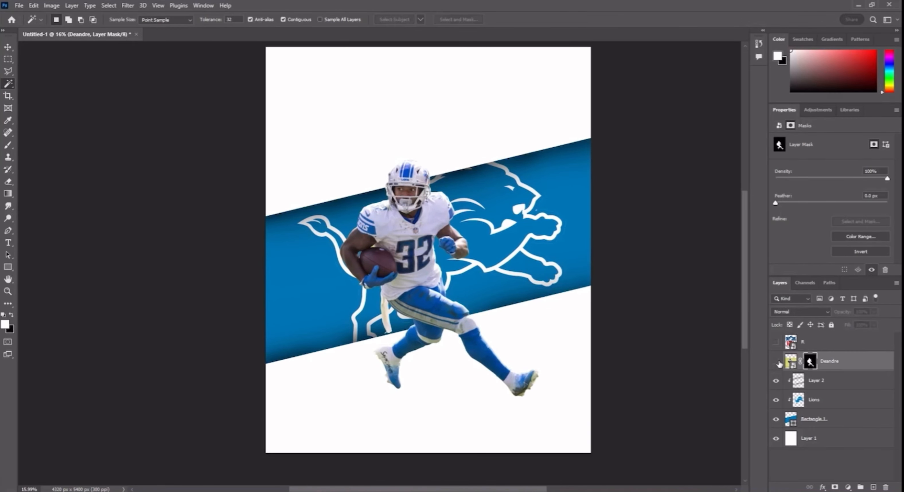
{"action": "left_click", "coordinate": [776, 363]}
{"action": "left_click", "coordinate": [776, 363]}
{"action": "left_click", "coordinate": [789, 364]}
{"action": "left_click", "coordinate": [776, 362]}
{"action": "left_click", "coordinate": [776, 362]}
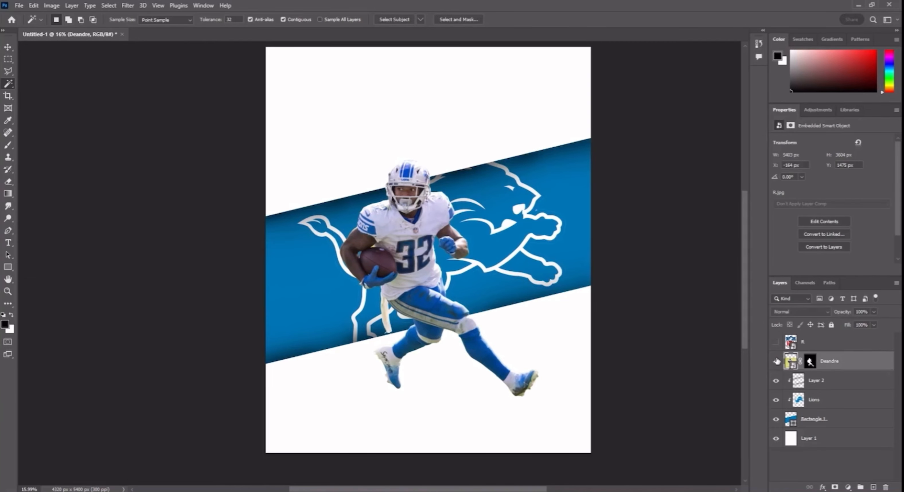
Duplicate the masked player layer and clip a Black & White adjustment layer to the original beneath the copy.
{"action": "key", "text": "ctrl+j"}
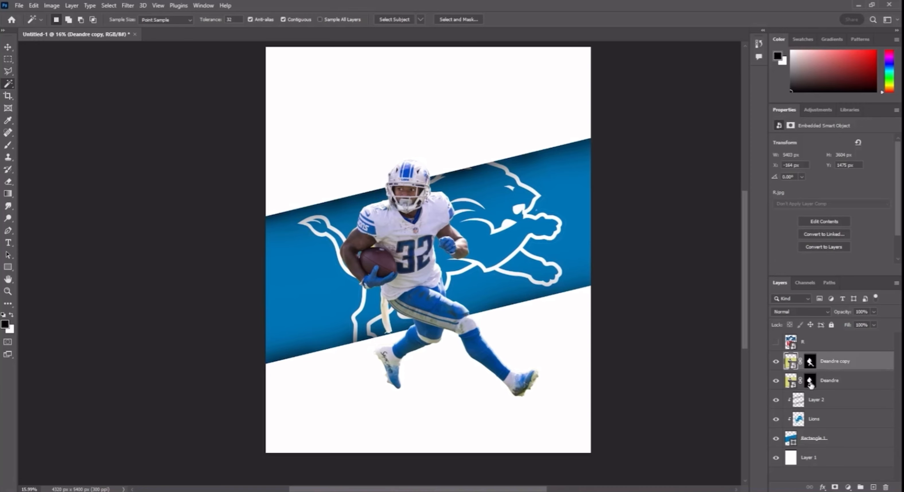
{"action": "left_click", "coordinate": [809, 383]}
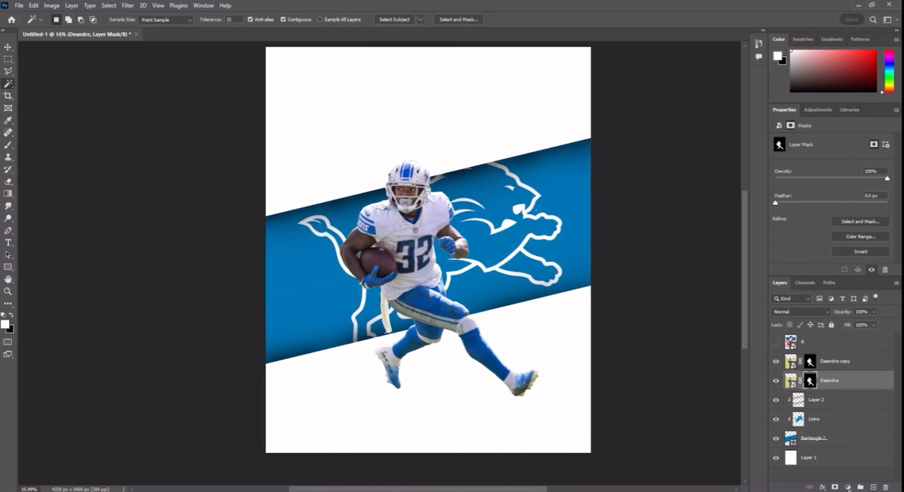
{"action": "left_click", "coordinate": [847, 488]}
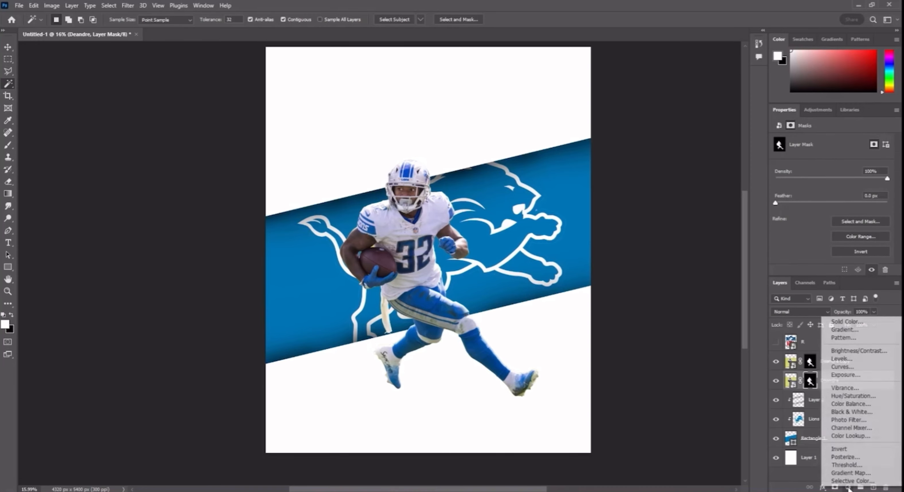
{"action": "left_click", "coordinate": [856, 412]}
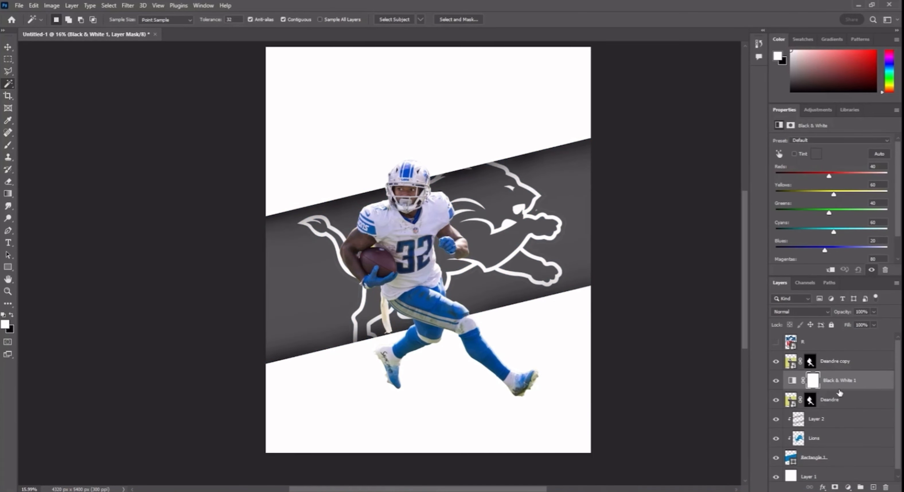
{"action": "right_click", "coordinate": [827, 383]}
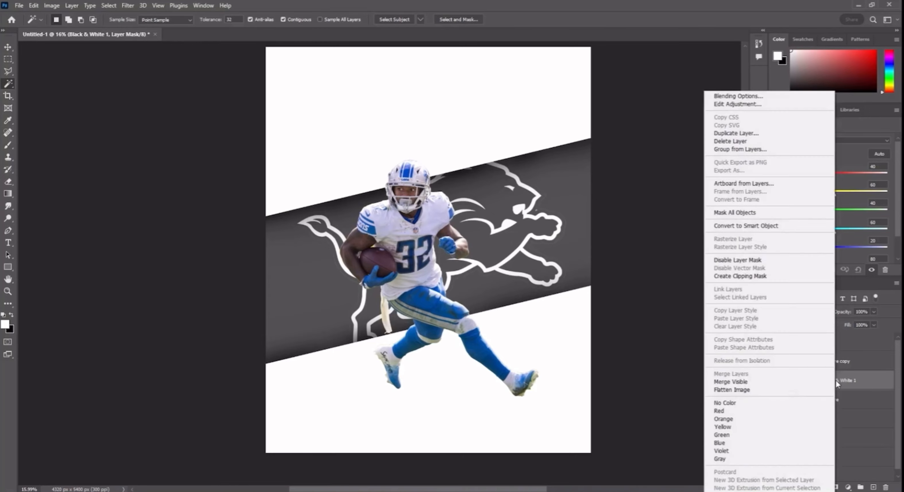
{"action": "left_click", "coordinate": [770, 280]}
Make the layer mask of the original player layer active for painting with the Brush tool.
{"action": "left_click", "coordinate": [809, 400]}
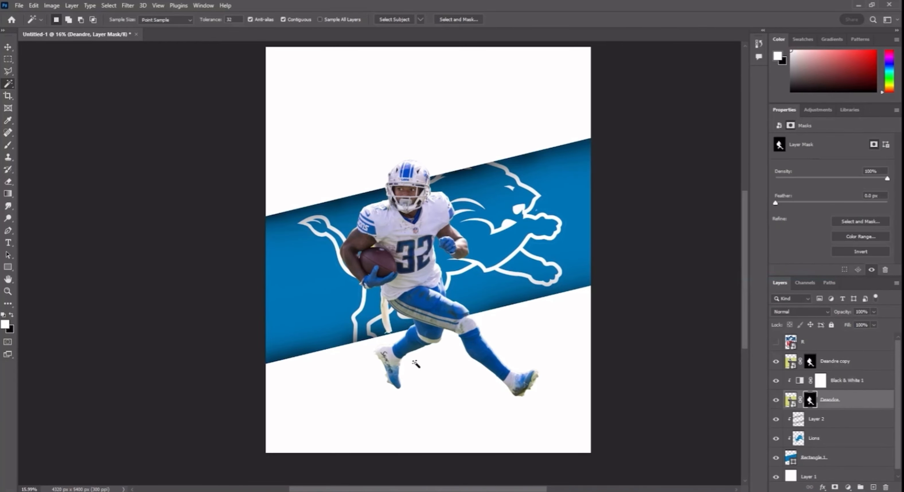
{"action": "scroll", "coordinate": [447, 367], "scroll_direction": "up", "scroll_amount": 2}
{"action": "key", "text": "b"}
{"action": "key", "text": "w"}
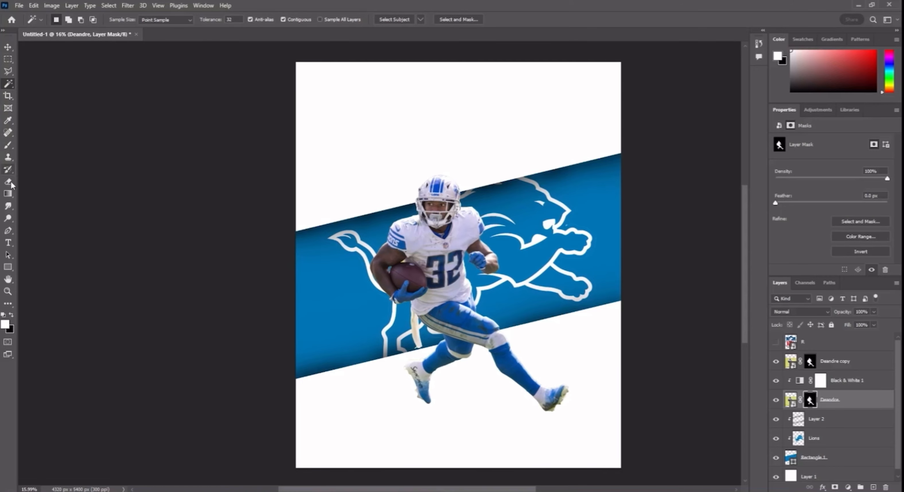
{"action": "left_click", "coordinate": [8, 147]}
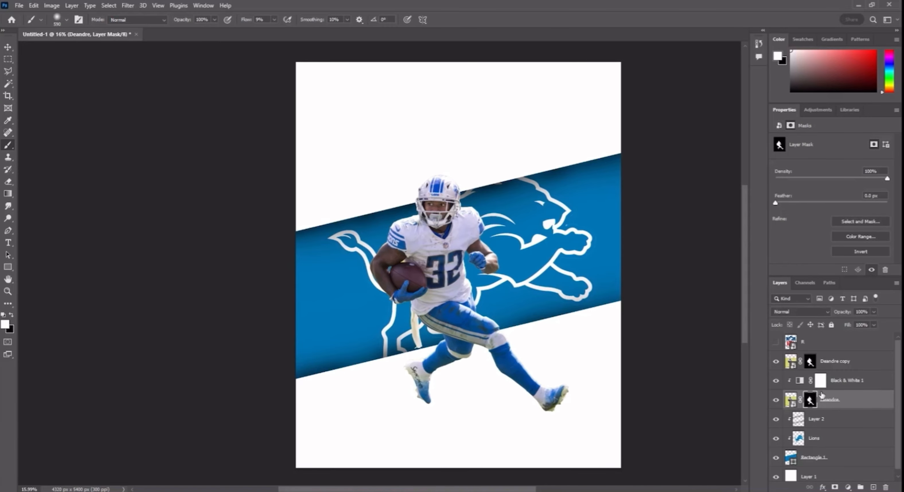
{"action": "left_click", "coordinate": [775, 362]}
{"action": "scroll", "coordinate": [504, 363], "scroll_direction": "down", "scroll_amount": 2}
{"action": "scroll", "coordinate": [511, 376], "scroll_direction": "up", "scroll_amount": 1}
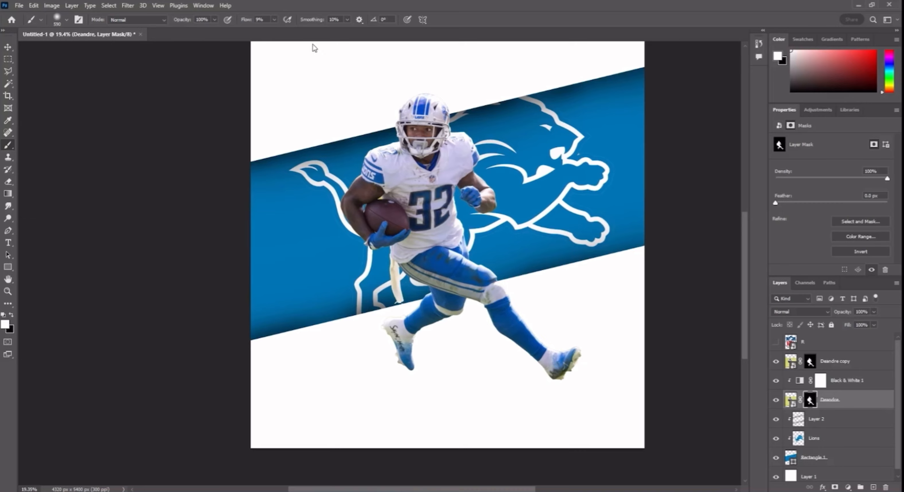
Try to reveal the ground below the player with large white strokes on the original layer's mask, and undo them.
{"action": "scroll", "coordinate": [398, 339], "scroll_direction": "down", "scroll_amount": 1}
{"action": "left_click_drag", "start_coordinate": [413, 347], "coordinate": [429, 355]}
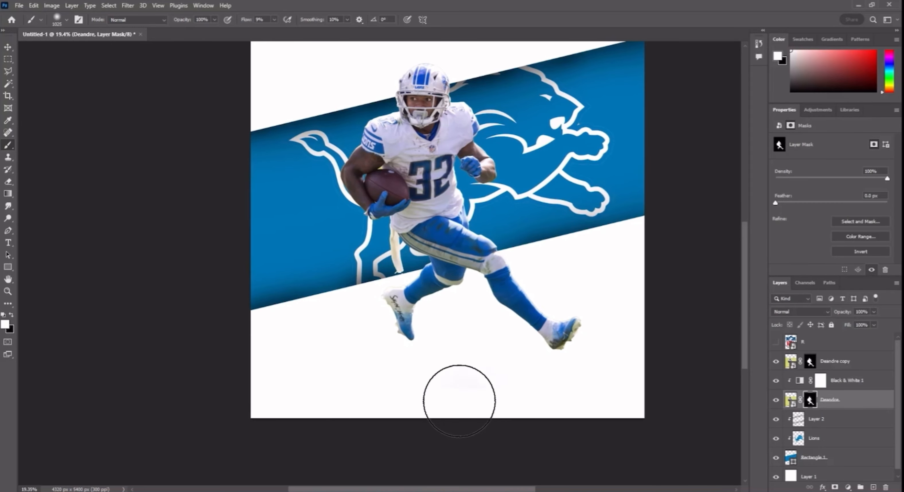
{"action": "mouse_move", "coordinate": [459, 402]}
{"action": "left_mouse_down"}
{"action": "mouse_move", "coordinate": [387, 405]}
{"action": "mouse_move", "coordinate": [454, 416]}
{"action": "mouse_move", "coordinate": [411, 408]}
{"action": "mouse_move", "coordinate": [440, 392]}
{"action": "mouse_move", "coordinate": [321, 388]}
{"action": "left_mouse_up"}
{"action": "key", "text": "ctrl+z"}
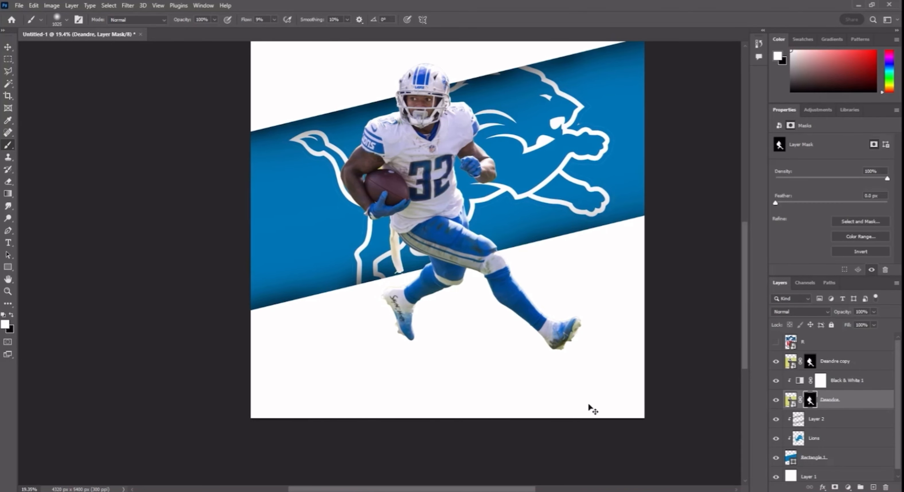
{"action": "mouse_move", "coordinate": [588, 405]}
{"action": "left_mouse_down"}
{"action": "mouse_move", "coordinate": [414, 384]}
{"action": "mouse_move", "coordinate": [303, 389]}
{"action": "mouse_move", "coordinate": [419, 388]}
{"action": "mouse_move", "coordinate": [326, 381]}
{"action": "left_mouse_up"}
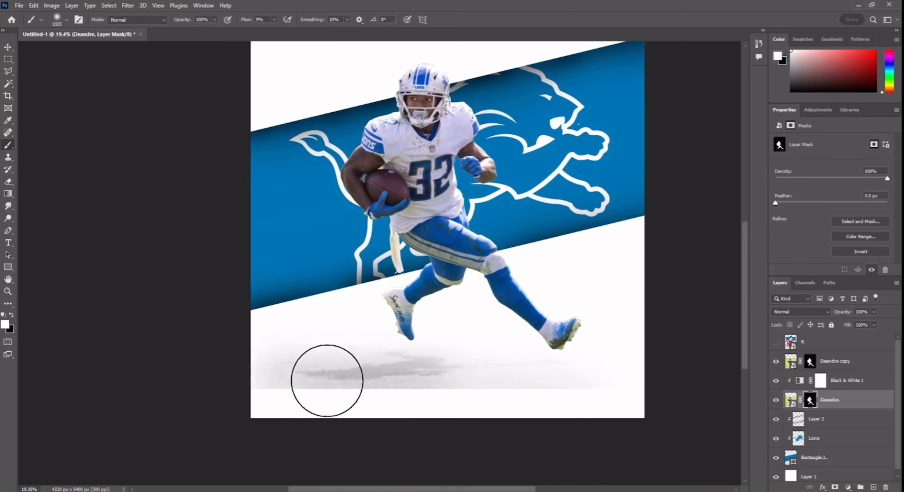
{"action": "key", "text": "ctrl+z"}
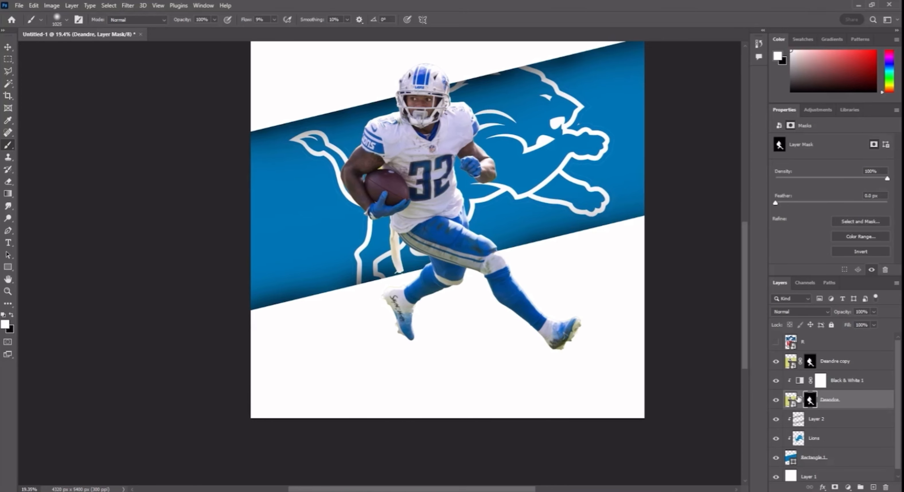
Scale both player layers and the Black & White adjustment together to about 108% and reposition them over the band.
{"action": "left_click", "coordinate": [847, 366], "text": "shift"}
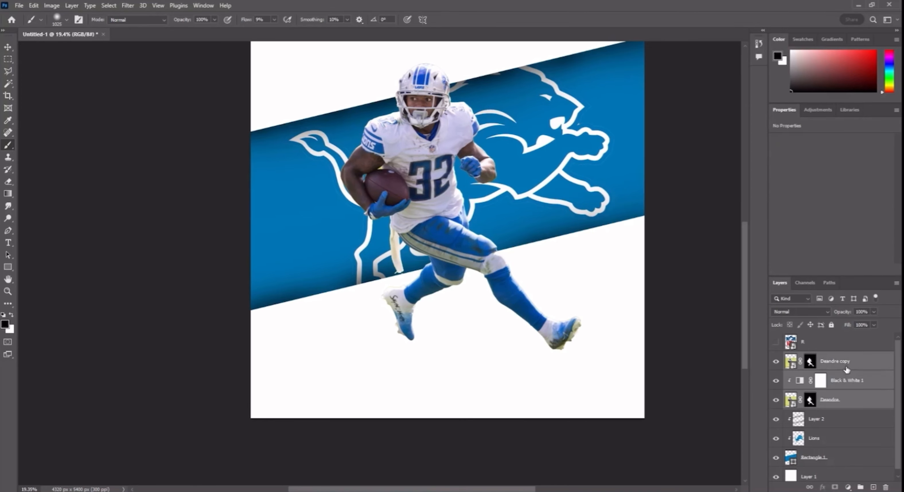
{"action": "key", "text": "ctrl+t"}
{"action": "key", "text": "ctrl+0"}
{"action": "left_click_drag", "start_coordinate": [485, 377], "coordinate": [489, 403]}
{"action": "key", "text": "Return"}
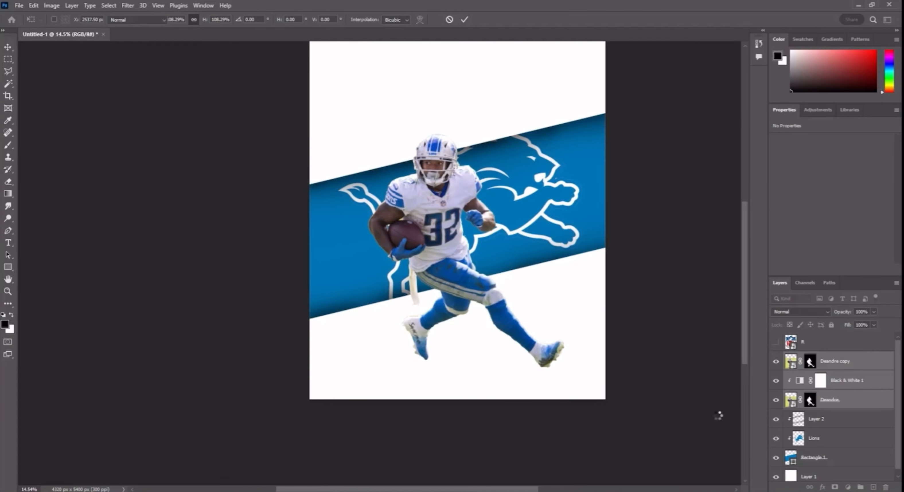
Paint white on the original player layer's mask to reveal the grey field and shadow across the poster's lower edge.
{"action": "left_click", "coordinate": [810, 404]}
{"action": "scroll", "coordinate": [466, 337], "scroll_direction": "down", "scroll_amount": 1}
{"action": "scroll", "coordinate": [468, 338], "scroll_direction": "up", "scroll_amount": 4}
{"action": "left_click_drag", "start_coordinate": [507, 344], "coordinate": [492, 347]}
{"action": "mouse_move", "coordinate": [659, 384]}
{"action": "left_mouse_down"}
{"action": "mouse_move", "coordinate": [211, 382]}
{"action": "mouse_move", "coordinate": [687, 404]}
{"action": "mouse_move", "coordinate": [575, 395]}
{"action": "mouse_move", "coordinate": [612, 391]}
{"action": "mouse_move", "coordinate": [656, 368]}
{"action": "mouse_move", "coordinate": [632, 360]}
{"action": "mouse_move", "coordinate": [169, 359]}
{"action": "mouse_move", "coordinate": [425, 352]}
{"action": "mouse_move", "coordinate": [375, 343]}
{"action": "mouse_move", "coordinate": [696, 350]}
{"action": "mouse_move", "coordinate": [554, 352]}
{"action": "mouse_move", "coordinate": [374, 330]}
{"action": "mouse_move", "coordinate": [189, 335]}
{"action": "mouse_move", "coordinate": [194, 353]}
{"action": "mouse_move", "coordinate": [291, 368]}
{"action": "left_mouse_up"}
{"action": "scroll", "coordinate": [479, 305], "scroll_direction": "down", "scroll_amount": 3}
{"action": "scroll", "coordinate": [491, 314], "scroll_direction": "up", "scroll_amount": 2}
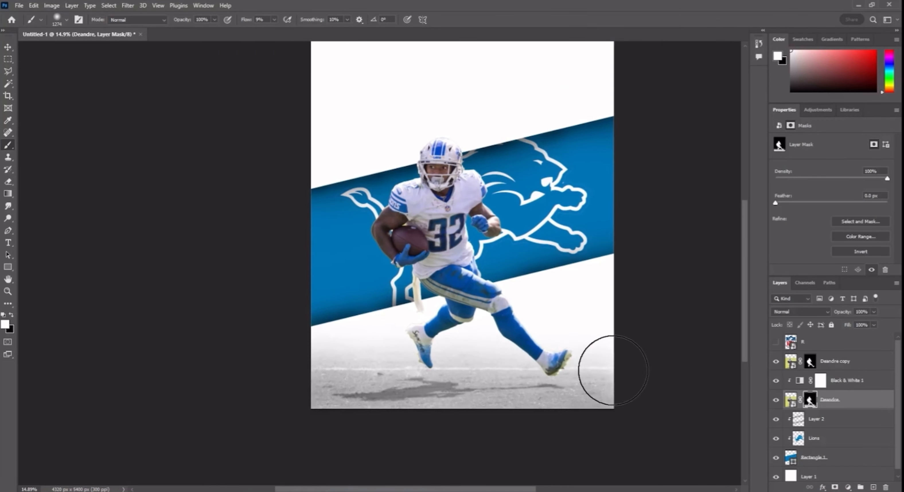
Examine how the revealed field blends into the white background across the whole poster.
{"action": "scroll", "coordinate": [484, 389], "scroll_direction": "up", "scroll_amount": 7}
{"action": "scroll", "coordinate": [502, 368], "scroll_direction": "right", "scroll_amount": 2}
{"action": "scroll", "coordinate": [504, 370], "scroll_direction": "down", "scroll_amount": 1}
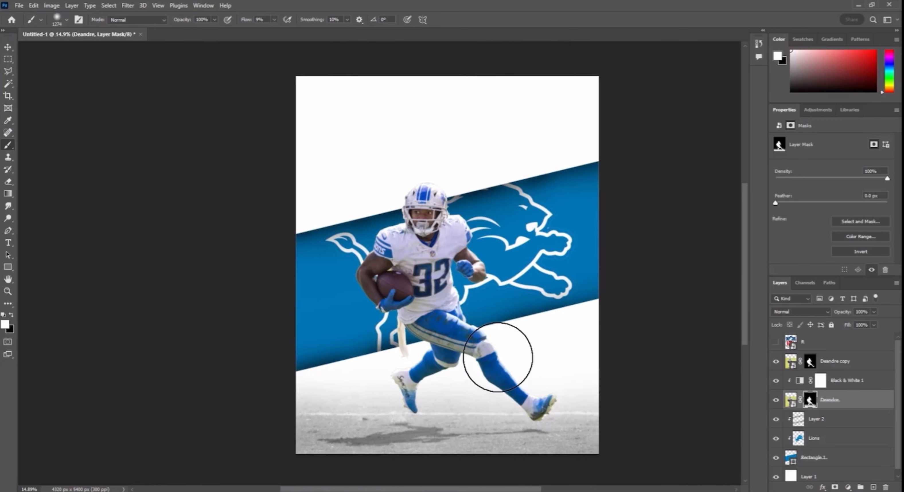
{"action": "scroll", "coordinate": [489, 372], "scroll_direction": "up", "scroll_amount": 1}
{"action": "scroll", "coordinate": [490, 370], "scroll_direction": "right", "scroll_amount": 1}
{"action": "scroll", "coordinate": [491, 369], "scroll_direction": "left", "scroll_amount": 1}
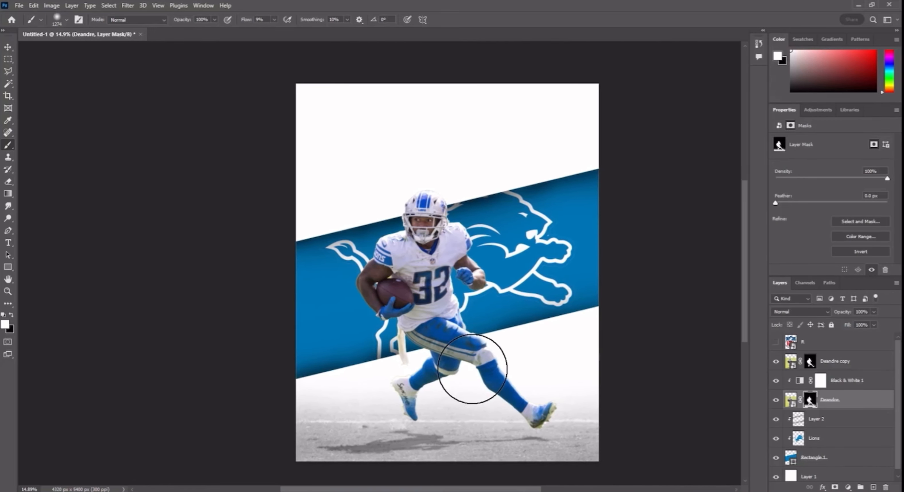
{"action": "scroll", "coordinate": [472, 369], "scroll_direction": "up", "scroll_amount": 1}
{"action": "scroll", "coordinate": [473, 369], "scroll_direction": "down", "scroll_amount": 1}
{"action": "scroll", "coordinate": [476, 367], "scroll_direction": "up", "scroll_amount": 1}
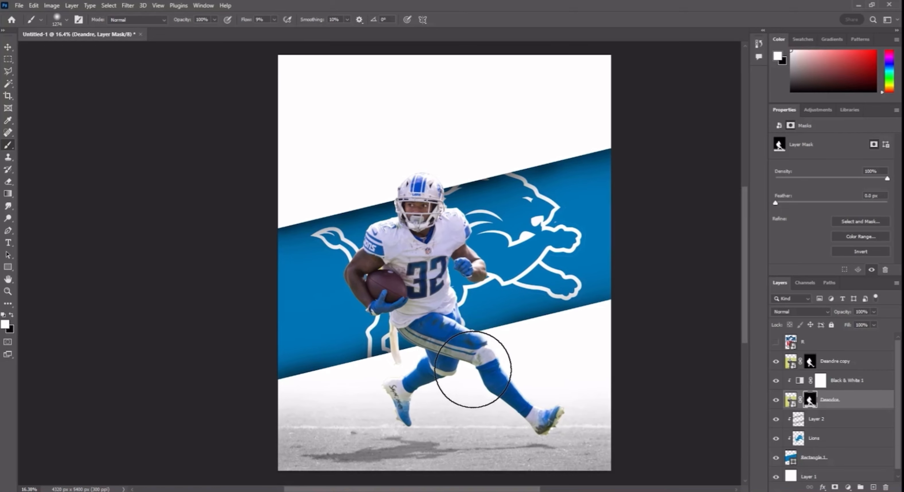
{"action": "scroll", "coordinate": [484, 368], "scroll_direction": "left", "scroll_amount": 1}
Add a Black & White adjustment clipped to the top player copy and invert its mask to black.
{"action": "left_click", "coordinate": [789, 367]}
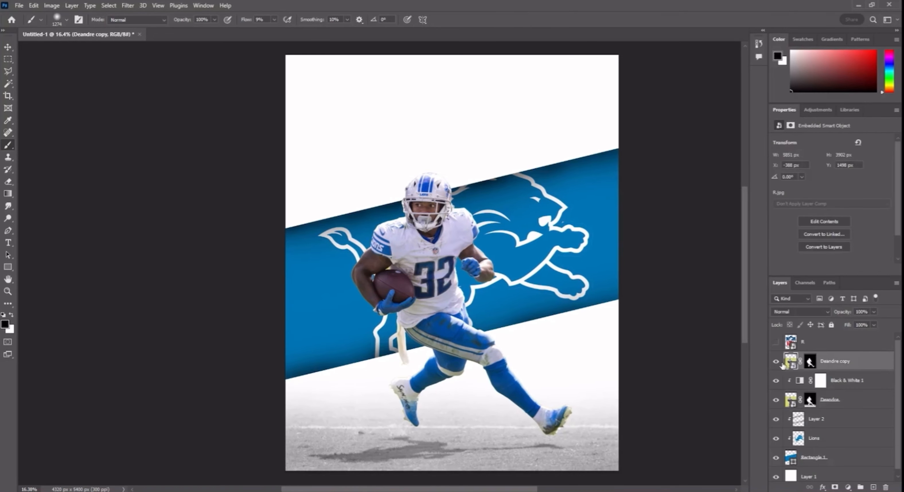
{"action": "left_click", "coordinate": [776, 361]}
{"action": "scroll", "coordinate": [561, 367], "scroll_direction": "down", "scroll_amount": 1}
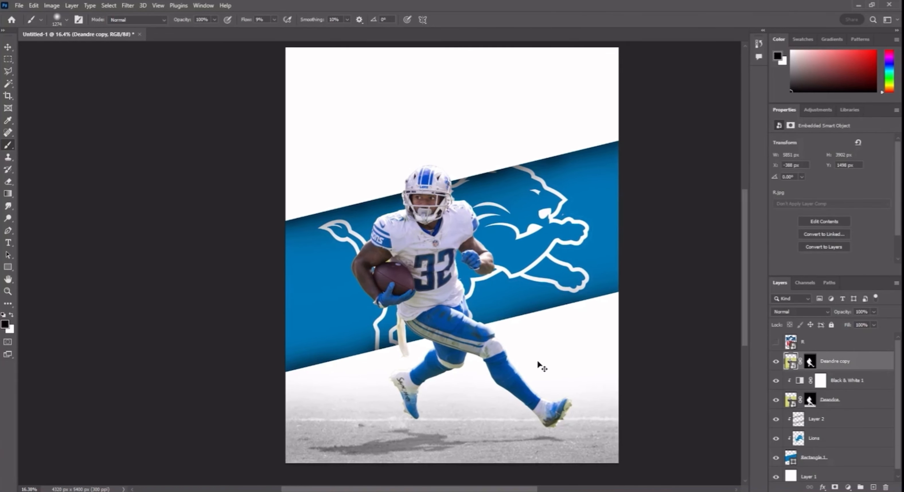
{"action": "scroll", "coordinate": [539, 365], "scroll_direction": "left", "scroll_amount": 1}
{"action": "left_click", "coordinate": [848, 487]}
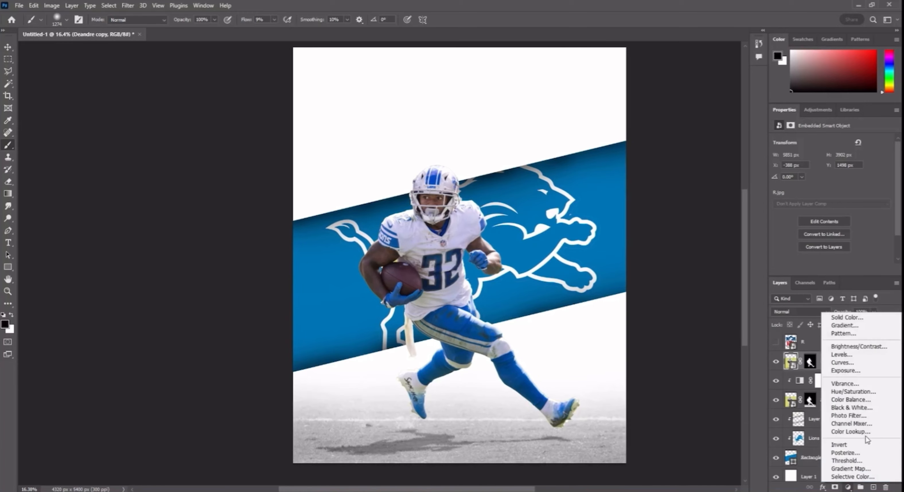
{"action": "left_click", "coordinate": [856, 408]}
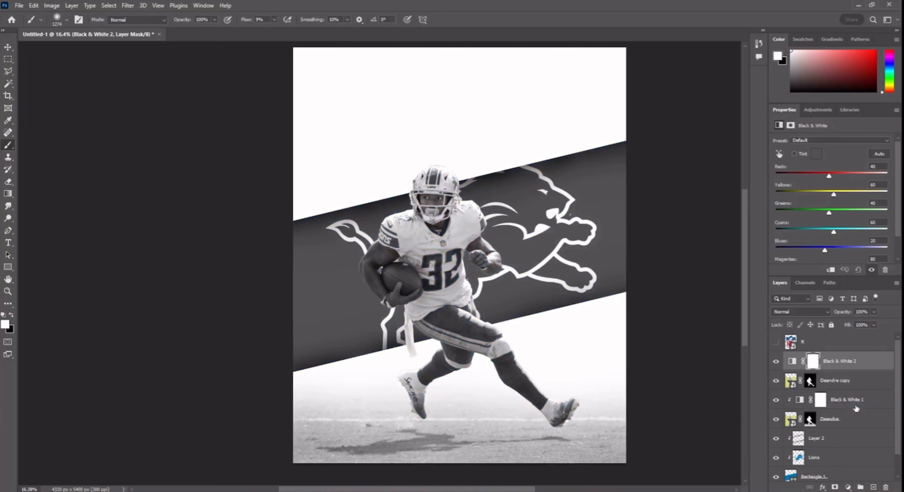
{"action": "right_click", "coordinate": [845, 364]}
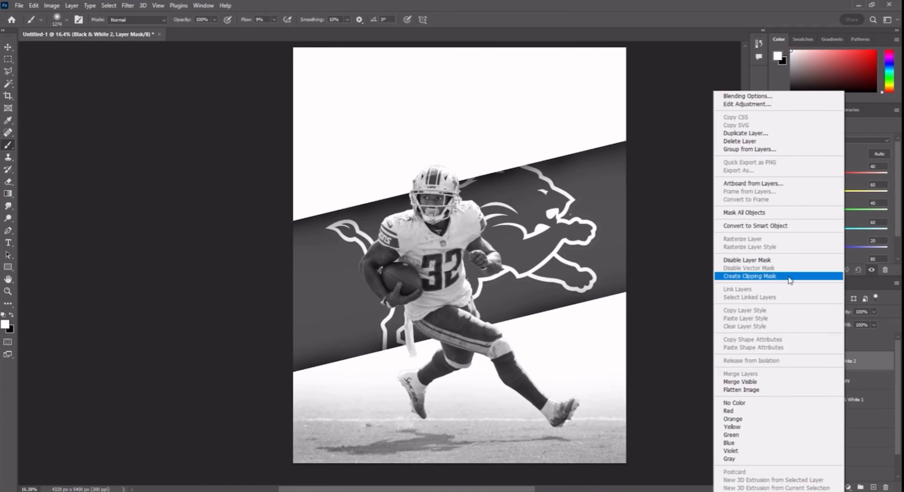
{"action": "left_click", "coordinate": [792, 278]}
{"action": "scroll", "coordinate": [596, 333], "scroll_direction": "up", "scroll_amount": 1}
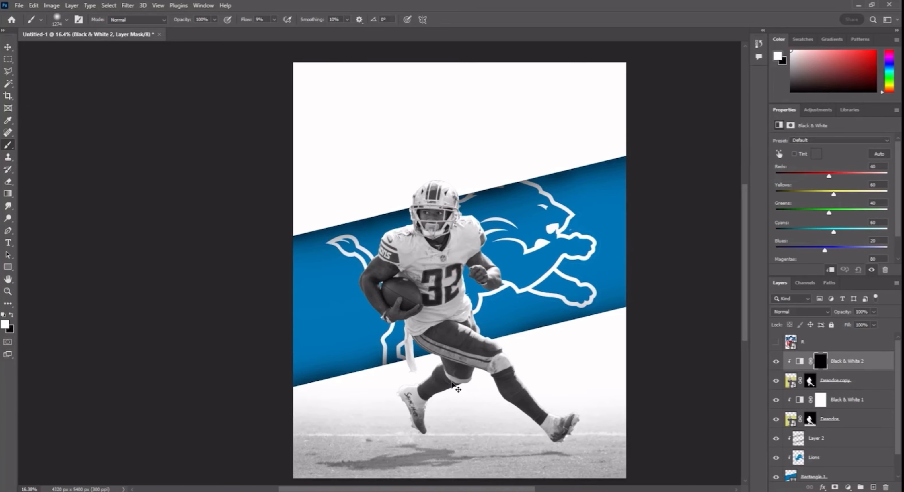
{"action": "scroll", "coordinate": [452, 383], "scroll_direction": "down", "scroll_amount": 1}
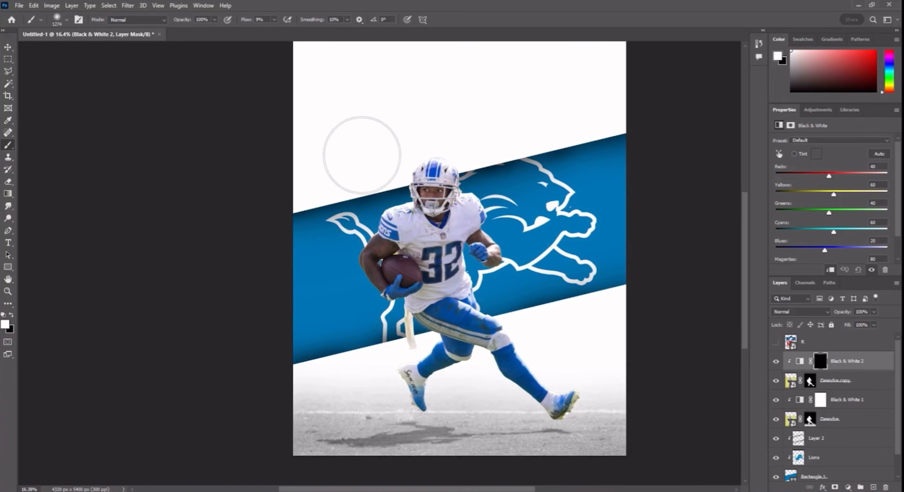
Set the brush flow to 100%, raise its hardness and reduce its size to about 517 px.
{"action": "left_click", "coordinate": [274, 19]}
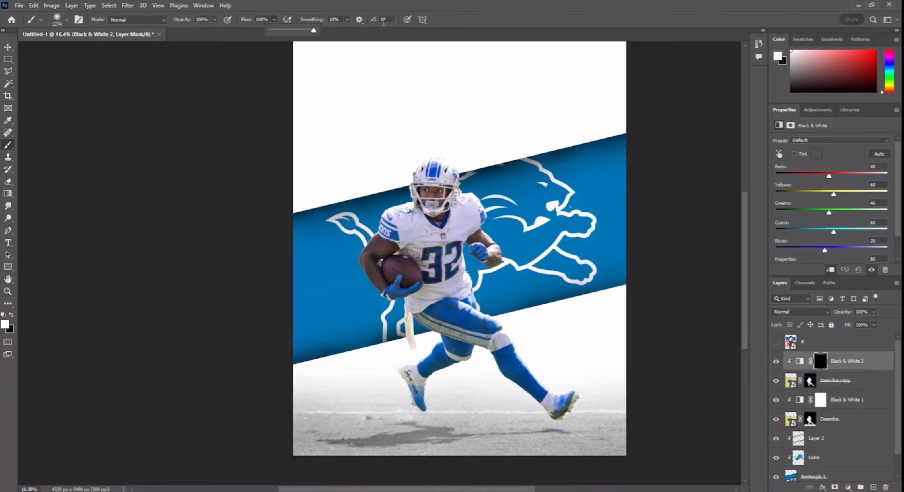
{"action": "right_click", "coordinate": [403, 143]}
{"action": "left_click_drag", "start_coordinate": [457, 196], "coordinate": [522, 196]}
{"action": "left_click_drag", "start_coordinate": [312, 184], "coordinate": [283, 190]}
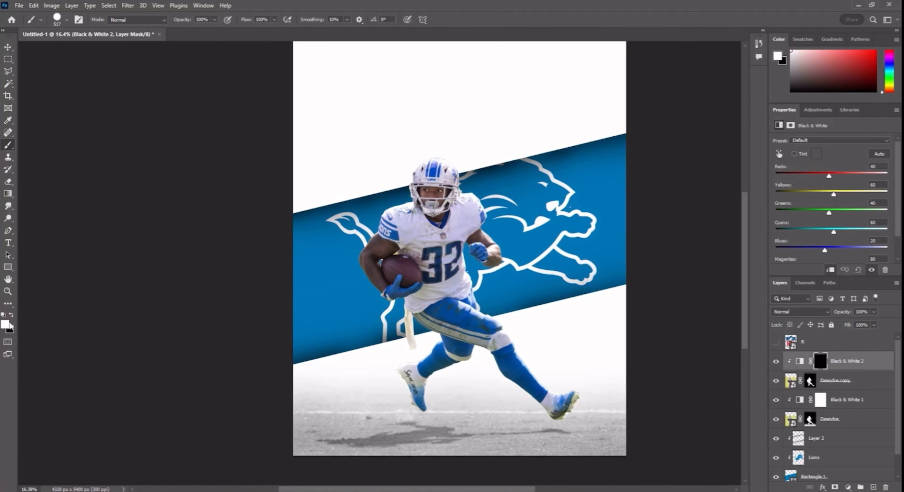
Paint white on the new adjustment's mask over the eyes, nose and cheeks inside the helmet opening to desaturate them.
{"action": "scroll", "coordinate": [323, 262], "scroll_direction": "down", "scroll_amount": 1}
{"action": "scroll", "coordinate": [431, 288], "scroll_direction": "right", "scroll_amount": 1}
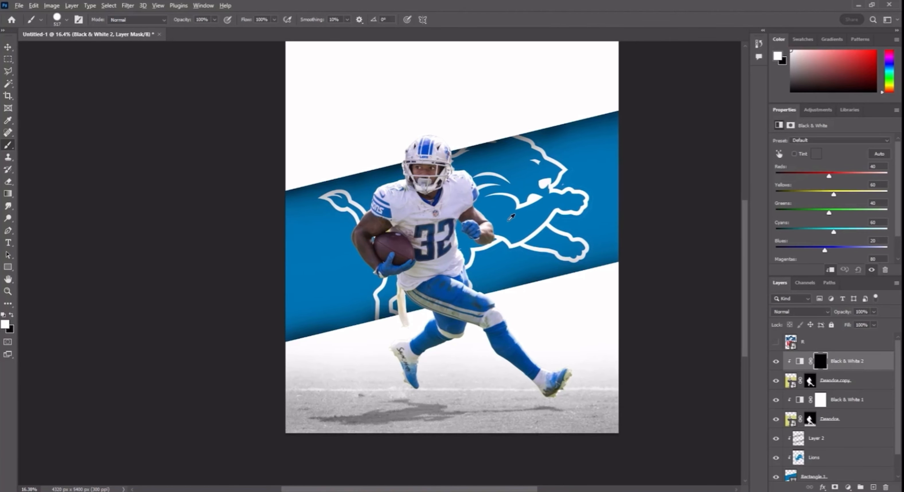
{"action": "scroll", "coordinate": [432, 342], "scroll_direction": "up", "scroll_amount": 3}
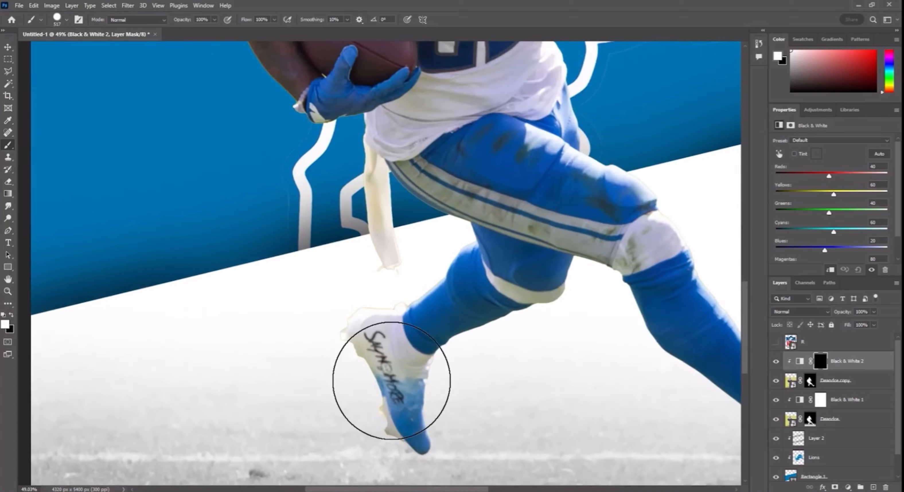
{"action": "scroll", "coordinate": [389, 396], "scroll_direction": "up", "scroll_amount": 4}
{"action": "scroll", "coordinate": [366, 308], "scroll_direction": "up", "scroll_amount": 6}
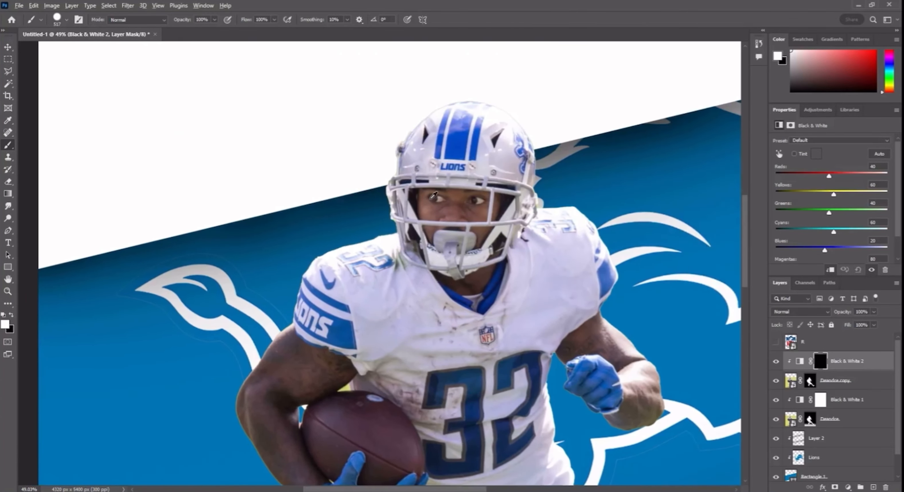
{"action": "scroll", "coordinate": [455, 209], "scroll_direction": "up", "scroll_amount": 5}
{"action": "left_click_drag", "start_coordinate": [450, 215], "coordinate": [49, 263]}
{"action": "scroll", "coordinate": [154, 253], "scroll_direction": "up", "scroll_amount": 1}
{"action": "mouse_move", "coordinate": [270, 165]}
{"action": "left_mouse_down"}
{"action": "mouse_move", "coordinate": [278, 185]}
{"action": "mouse_move", "coordinate": [305, 174]}
{"action": "mouse_move", "coordinate": [307, 203]}
{"action": "left_mouse_up"}
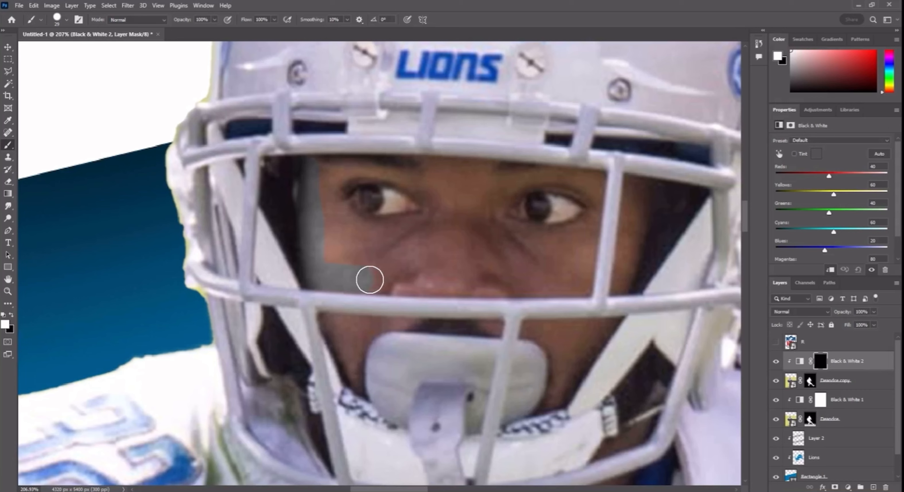
{"action": "left_click_drag", "start_coordinate": [370, 280], "coordinate": [429, 283]}
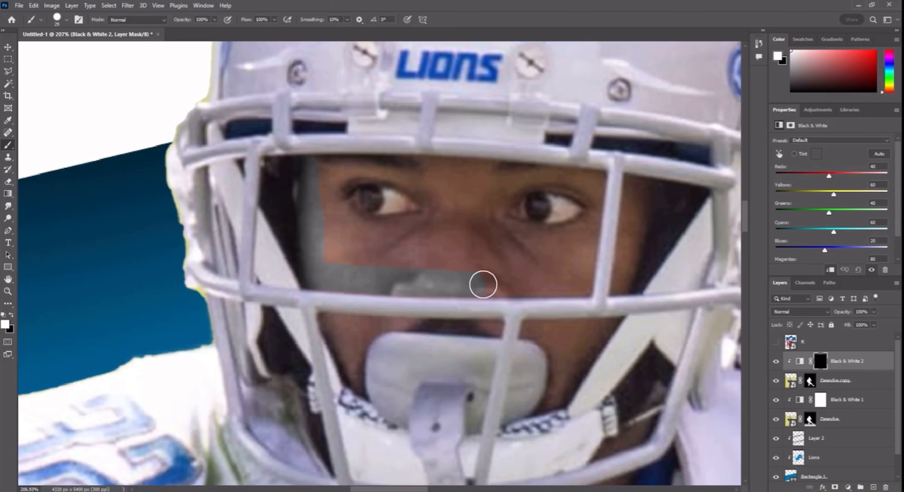
{"action": "left_click_drag", "start_coordinate": [524, 285], "coordinate": [549, 285]}
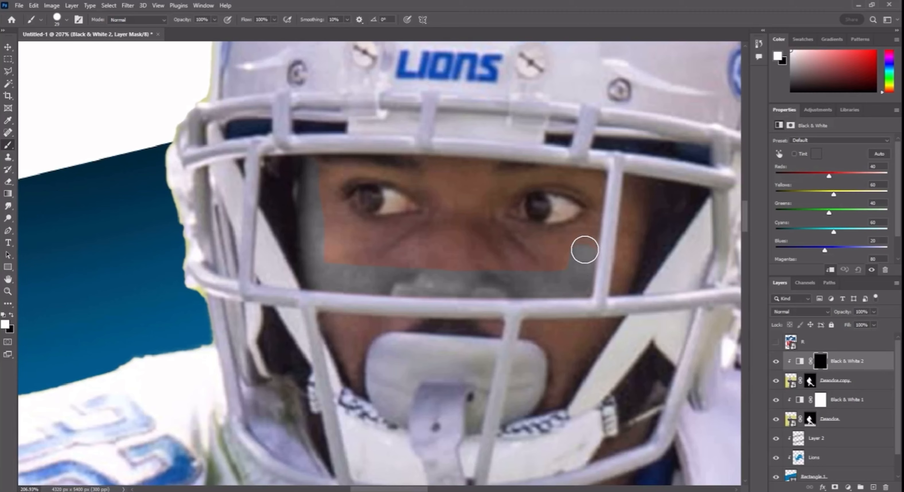
{"action": "left_click_drag", "start_coordinate": [598, 186], "coordinate": [586, 184]}
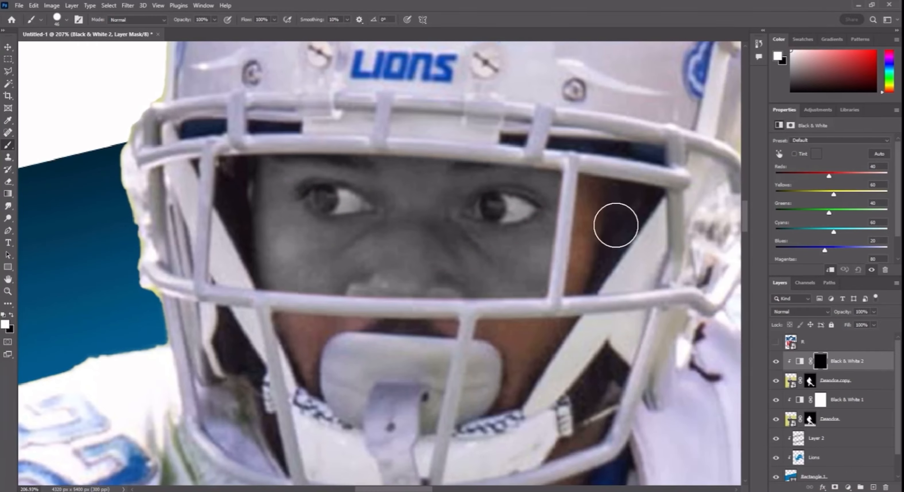
{"action": "left_click_drag", "start_coordinate": [615, 221], "coordinate": [579, 244]}
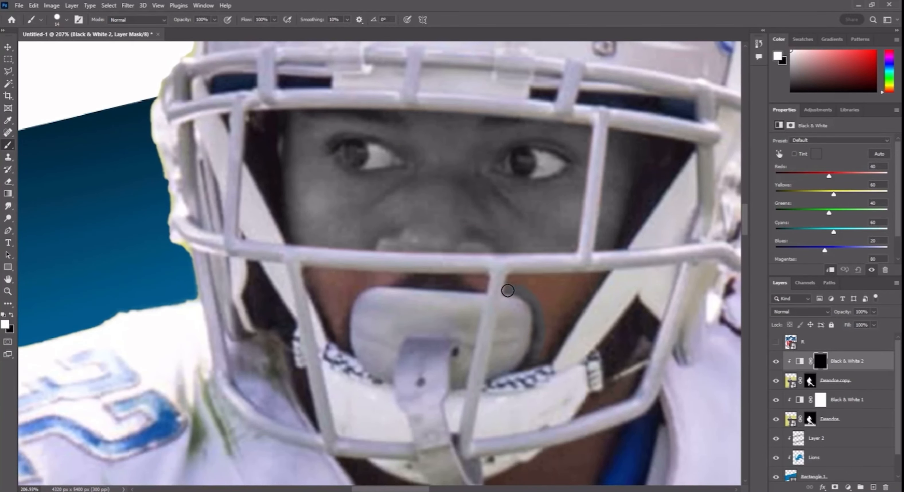
Desaturate the lower face, chin strap and face mask by painting white on the adjustment's mask.
{"action": "left_click_drag", "start_coordinate": [508, 290], "coordinate": [484, 299]}
{"action": "scroll", "coordinate": [485, 298], "scroll_direction": "down", "scroll_amount": 5}
{"action": "scroll", "coordinate": [397, 232], "scroll_direction": "up", "scroll_amount": 4}
{"action": "left_click_drag", "start_coordinate": [453, 160], "coordinate": [447, 279]}
{"action": "scroll", "coordinate": [521, 321], "scroll_direction": "right", "scroll_amount": 3}
{"action": "left_click_drag", "start_coordinate": [522, 321], "coordinate": [523, 333]}
{"action": "scroll", "coordinate": [523, 333], "scroll_direction": "down", "scroll_amount": 5}
{"action": "scroll", "coordinate": [410, 392], "scroll_direction": "up", "scroll_amount": 8}
{"action": "scroll", "coordinate": [636, 284], "scroll_direction": "down", "scroll_amount": 8}
{"action": "scroll", "coordinate": [452, 196], "scroll_direction": "up", "scroll_amount": 5}
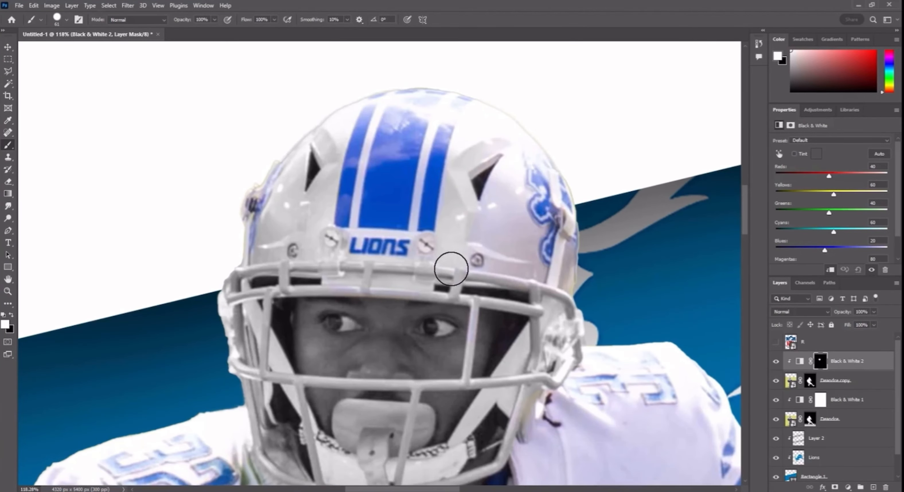
Desaturate the remaining white parts of the helmet on the adjustment's mask, leaving the blue stripes and logo in colour.
{"action": "scroll", "coordinate": [451, 269], "scroll_direction": "up", "scroll_amount": 3}
{"action": "left_click_drag", "start_coordinate": [451, 269], "coordinate": [567, 333]}
{"action": "scroll", "coordinate": [566, 333], "scroll_direction": "down", "scroll_amount": 4}
{"action": "scroll", "coordinate": [348, 216], "scroll_direction": "up", "scroll_amount": 5}
Desaturate the white shoulder fabric around the blue shoulder number and undo a stray stroke.
{"action": "mouse_move", "coordinate": [456, 172]}
{"action": "left_mouse_down"}
{"action": "mouse_move", "coordinate": [347, 215]}
{"action": "mouse_move", "coordinate": [384, 222]}
{"action": "mouse_move", "coordinate": [430, 207]}
{"action": "left_mouse_up"}
{"action": "scroll", "coordinate": [523, 177], "scroll_direction": "up", "scroll_amount": 2}
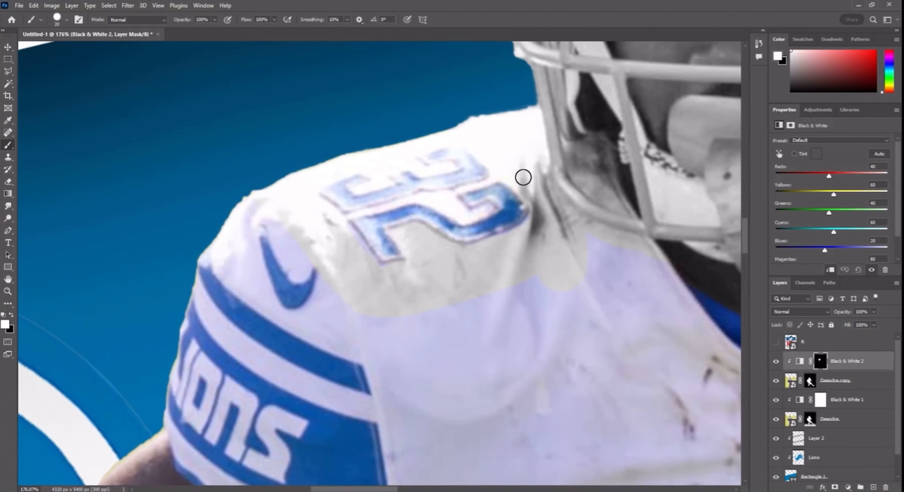
{"action": "left_click_drag", "start_coordinate": [492, 176], "coordinate": [445, 199]}
{"action": "key", "text": "ctrl+z"}
{"action": "scroll", "coordinate": [422, 197], "scroll_direction": "up", "scroll_amount": 2}
{"action": "left_click_drag", "start_coordinate": [300, 305], "coordinate": [277, 268]}
Enlarge the brush and desaturate the white chest area of the jersey, keeping the blue sleeve and numbers in colour.
{"action": "key", "text": "bracketright"}
{"action": "key", "text": "bracketright"}
{"action": "key", "text": "bracketright"}
{"action": "scroll", "coordinate": [246, 252], "scroll_direction": "down", "scroll_amount": 6}
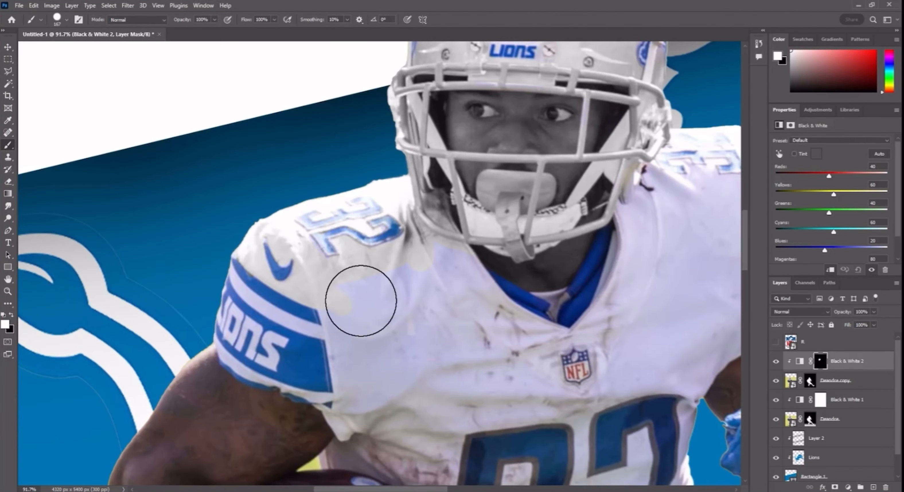
{"action": "left_click_drag", "start_coordinate": [360, 301], "coordinate": [488, 407]}
{"action": "scroll", "coordinate": [488, 407], "scroll_direction": "right", "scroll_amount": 2}
{"action": "scroll", "coordinate": [488, 407], "scroll_direction": "down", "scroll_amount": 4}
{"action": "left_click_drag", "start_coordinate": [432, 337], "coordinate": [331, 274]}
Desaturate the ball-carrying arm and the football by painting white on the Black & White adjustment's mask, leaving the glove blue.
{"action": "scroll", "coordinate": [303, 234], "scroll_direction": "down", "scroll_amount": 4}
{"action": "mouse_move", "coordinate": [372, 337]}
{"action": "left_mouse_down"}
{"action": "mouse_move", "coordinate": [265, 326]}
{"action": "mouse_move", "coordinate": [172, 354]}
{"action": "left_mouse_up"}
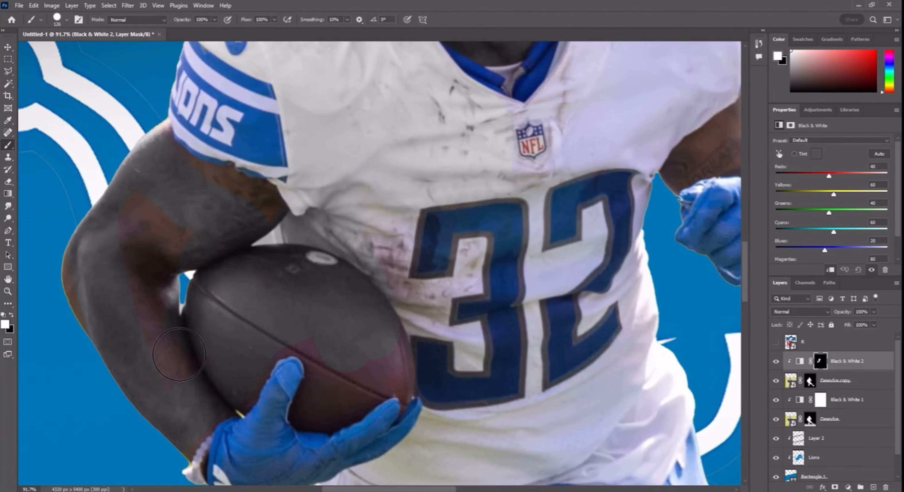
{"action": "scroll", "coordinate": [302, 250], "scroll_direction": "up", "scroll_amount": 5}
{"action": "key", "text": "bracketleft"}
{"action": "key", "text": "bracketleft"}
{"action": "key", "text": "bracketleft"}
{"action": "key", "text": "bracketleft"}
{"action": "key", "text": "bracketleft"}
{"action": "mouse_move", "coordinate": [303, 250]}
{"action": "left_mouse_down"}
{"action": "mouse_move", "coordinate": [318, 338]}
{"action": "mouse_move", "coordinate": [478, 261]}
{"action": "mouse_move", "coordinate": [398, 247]}
{"action": "mouse_move", "coordinate": [287, 191]}
{"action": "mouse_move", "coordinate": [133, 296]}
{"action": "left_mouse_up"}
Shrink the brush and desaturate the remaining coloured edges of the wrist and ball around the blue glove.
{"action": "scroll", "coordinate": [134, 296], "scroll_direction": "left", "scroll_amount": 2}
{"action": "key", "text": "bracketleft"}
{"action": "key", "text": "bracketleft"}
{"action": "key", "text": "bracketleft"}
{"action": "key", "text": "bracketleft"}
{"action": "key", "text": "bracketleft"}
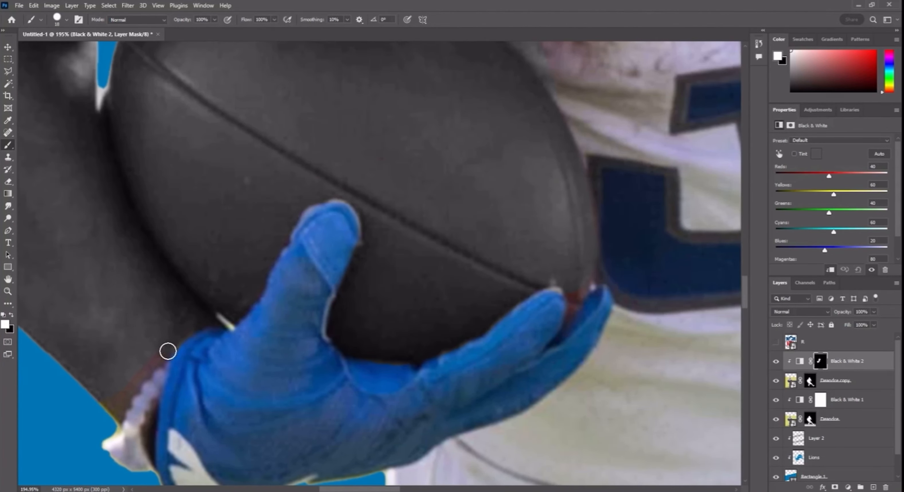
{"action": "scroll", "coordinate": [167, 351], "scroll_direction": "up", "scroll_amount": 4}
{"action": "scroll", "coordinate": [210, 299], "scroll_direction": "down", "scroll_amount": 4}
{"action": "left_click_drag", "start_coordinate": [246, 262], "coordinate": [390, 284]}
Enlarge the brush and desaturate the hanging white towel and the adjoining lower edge of the jersey.
{"action": "scroll", "coordinate": [389, 284], "scroll_direction": "down", "scroll_amount": 5}
{"action": "key", "text": "bracketright"}
{"action": "key", "text": "bracketright"}
{"action": "key", "text": "bracketright"}
{"action": "key", "text": "bracketright"}
{"action": "scroll", "coordinate": [468, 258], "scroll_direction": "down", "scroll_amount": 5}
{"action": "left_click_drag", "start_coordinate": [492, 273], "coordinate": [478, 328]}
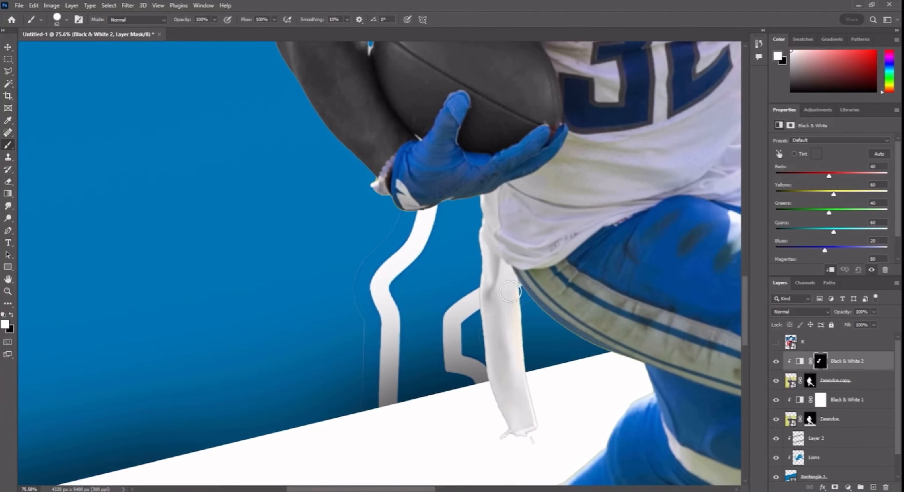
{"action": "scroll", "coordinate": [457, 300], "scroll_direction": "up", "scroll_amount": 3}
{"action": "left_click_drag", "start_coordinate": [458, 300], "coordinate": [527, 213]}
Desaturate the white fabric below and beside the jersey numbers, keeping the blue numerals and glove in colour.
{"action": "scroll", "coordinate": [527, 212], "scroll_direction": "right", "scroll_amount": 3}
{"action": "mouse_move", "coordinate": [593, 210]}
{"action": "left_mouse_down"}
{"action": "mouse_move", "coordinate": [583, 248]}
{"action": "mouse_move", "coordinate": [407, 287]}
{"action": "left_mouse_up"}
{"action": "scroll", "coordinate": [406, 287], "scroll_direction": "up", "scroll_amount": 3}
{"action": "left_click_drag", "start_coordinate": [573, 245], "coordinate": [575, 270]}
{"action": "scroll", "coordinate": [575, 246], "scroll_direction": "up", "scroll_amount": 5}
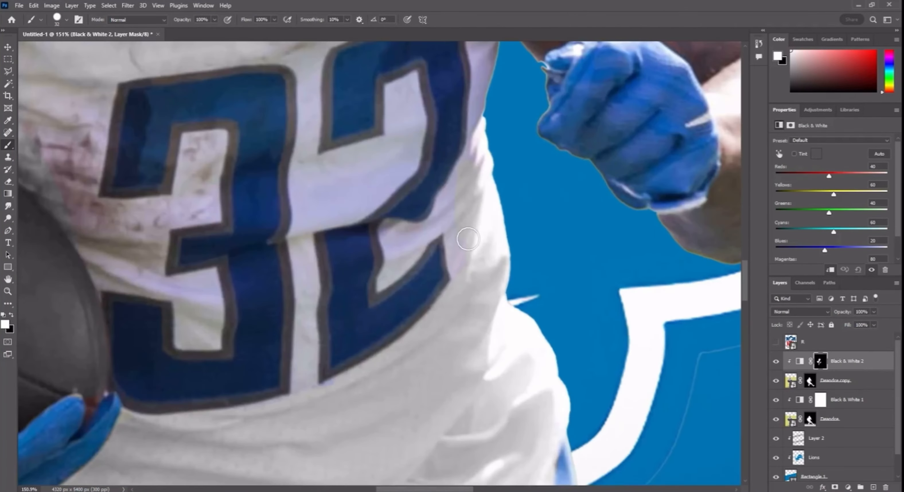
{"action": "left_click_drag", "start_coordinate": [460, 226], "coordinate": [480, 123]}
{"action": "scroll", "coordinate": [480, 123], "scroll_direction": "up", "scroll_amount": 2}
{"action": "scroll", "coordinate": [498, 232], "scroll_direction": "up", "scroll_amount": 4}
{"action": "left_click_drag", "start_coordinate": [498, 231], "coordinate": [678, 159]}
Desaturate the remaining white chest fabric around the number 32 and beneath the far shoulder.
{"action": "scroll", "coordinate": [677, 159], "scroll_direction": "down", "scroll_amount": 8}
{"action": "left_click_drag", "start_coordinate": [520, 178], "coordinate": [522, 197]}
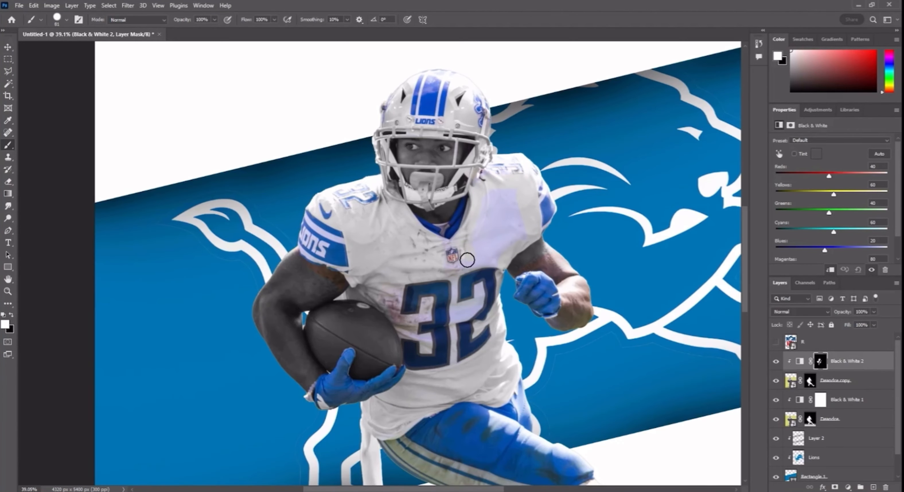
{"action": "scroll", "coordinate": [469, 255], "scroll_direction": "up", "scroll_amount": 8}
{"action": "left_click_drag", "start_coordinate": [499, 232], "coordinate": [445, 287]}
{"action": "scroll", "coordinate": [446, 287], "scroll_direction": "down", "scroll_amount": 5}
{"action": "key", "text": "bracketright"}
{"action": "key", "text": "bracketright"}
{"action": "key", "text": "bracketright"}
{"action": "key", "text": "bracketright"}
{"action": "left_click_drag", "start_coordinate": [506, 198], "coordinate": [516, 240]}
Reduce the brush size and desaturate the skin of the free arm around its blue glove.
{"action": "scroll", "coordinate": [516, 240], "scroll_direction": "up", "scroll_amount": 6}
{"action": "key", "text": "bracketleft"}
{"action": "key", "text": "bracketleft"}
{"action": "key", "text": "bracketleft"}
{"action": "key", "text": "bracketleft"}
{"action": "key", "text": "bracketleft"}
{"action": "mouse_move", "coordinate": [449, 213]}
{"action": "left_mouse_down"}
{"action": "mouse_move", "coordinate": [534, 179]}
{"action": "mouse_move", "coordinate": [532, 140]}
{"action": "left_mouse_up"}
{"action": "left_click_drag", "start_coordinate": [355, 309], "coordinate": [259, 280]}
Enlarge the brush and desaturate the white knee area of the front leg between the blue pants and sock.
{"action": "scroll", "coordinate": [259, 281], "scroll_direction": "down", "scroll_amount": 3}
{"action": "left_click_drag", "start_coordinate": [266, 368], "coordinate": [335, 194]}
{"action": "left_click_drag", "start_coordinate": [345, 392], "coordinate": [336, 202]}
{"action": "left_click_drag", "start_coordinate": [667, 403], "coordinate": [288, 203]}
{"action": "key", "text": "bracketright"}
{"action": "key", "text": "bracketright"}
{"action": "key", "text": "bracketright"}
{"action": "key", "text": "bracketright"}
{"action": "key", "text": "bracketright"}
{"action": "key", "text": "bracketright"}
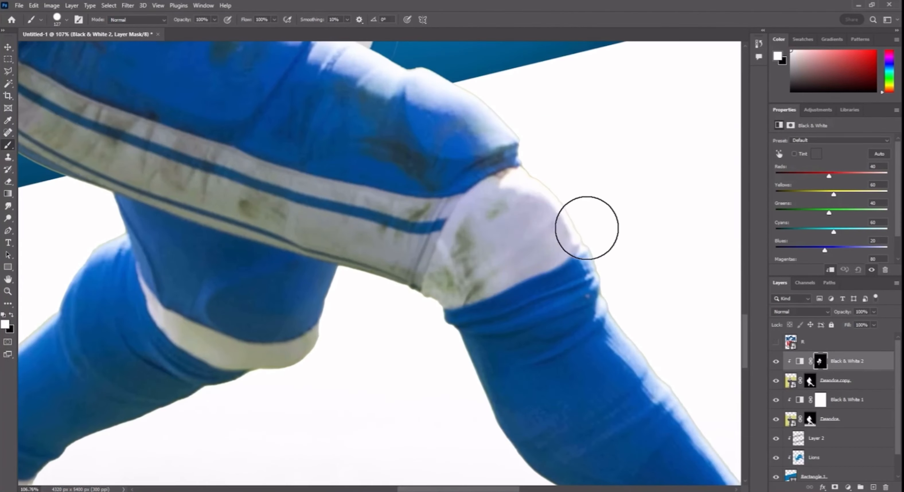
{"action": "left_click_drag", "start_coordinate": [467, 256], "coordinate": [540, 239]}
Shrink the brush and desaturate the white panels of the pants' side stripe, keeping the blue stripes in colour.
{"action": "key", "text": "bracketleft"}
{"action": "key", "text": "bracketleft"}
{"action": "key", "text": "bracketleft"}
{"action": "key", "text": "bracketleft"}
{"action": "key", "text": "bracketleft"}
{"action": "key", "text": "bracketleft"}
{"action": "key", "text": "bracketleft"}
{"action": "mouse_move", "coordinate": [469, 182]}
{"action": "left_mouse_down"}
{"action": "mouse_move", "coordinate": [469, 213]}
{"action": "mouse_move", "coordinate": [414, 236]}
{"action": "left_mouse_up"}
{"action": "left_click_drag", "start_coordinate": [335, 218], "coordinate": [428, 218]}
{"action": "left_click_drag", "start_coordinate": [201, 135], "coordinate": [269, 179]}
{"action": "left_click_drag", "start_coordinate": [268, 179], "coordinate": [189, 151]}
{"action": "left_click_drag", "start_coordinate": [549, 281], "coordinate": [590, 235]}
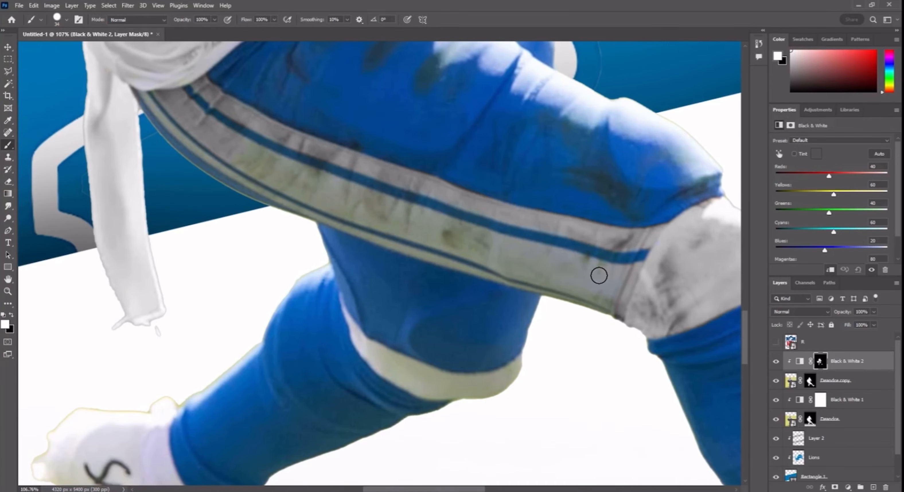
{"action": "left_click_drag", "start_coordinate": [476, 241], "coordinate": [292, 175]}
Finish desaturating the pants' side stripe and the white parts of the socks and cleats, leaving their blue areas in colour.
{"action": "scroll", "coordinate": [256, 151], "scroll_direction": "down", "scroll_amount": 10}
{"action": "scroll", "coordinate": [416, 254], "scroll_direction": "up", "scroll_amount": 10}
{"action": "mouse_move", "coordinate": [618, 184]}
{"action": "left_mouse_down"}
{"action": "mouse_move", "coordinate": [579, 240]}
{"action": "mouse_move", "coordinate": [363, 347]}
{"action": "mouse_move", "coordinate": [320, 265]}
{"action": "left_mouse_up"}
{"action": "scroll", "coordinate": [433, 256], "scroll_direction": "down", "scroll_amount": 7}
{"action": "scroll", "coordinate": [71, 182], "scroll_direction": "up", "scroll_amount": 10}
{"action": "left_click_drag", "start_coordinate": [106, 105], "coordinate": [216, 79]}
{"action": "left_click_drag", "start_coordinate": [327, 228], "coordinate": [331, 267]}
{"action": "scroll", "coordinate": [254, 202], "scroll_direction": "down", "scroll_amount": 5}
{"action": "left_click_drag", "start_coordinate": [214, 330], "coordinate": [222, 355]}
Desaturate the white band at the rear knee between the blue pants and sock.
{"action": "scroll", "coordinate": [222, 355], "scroll_direction": "down", "scroll_amount": 7}
{"action": "scroll", "coordinate": [325, 224], "scroll_direction": "up", "scroll_amount": 7}
{"action": "right_click", "coordinate": [369, 337], "text": "alt"}
{"action": "scroll", "coordinate": [369, 337], "scroll_direction": "down", "scroll_amount": 7}
{"action": "scroll", "coordinate": [213, 247], "scroll_direction": "up", "scroll_amount": 10}
{"action": "left_click_drag", "start_coordinate": [213, 246], "coordinate": [255, 274]}
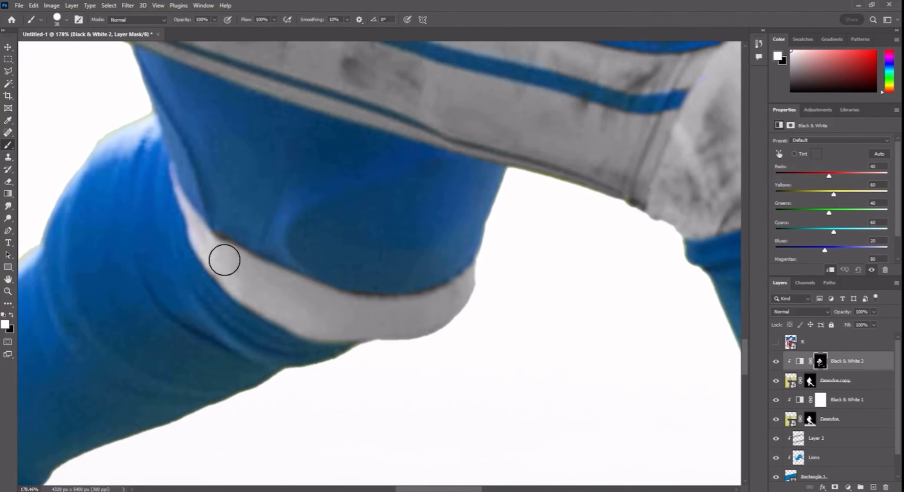
{"action": "scroll", "coordinate": [392, 256], "scroll_direction": "down", "scroll_amount": 10}
{"action": "scroll", "coordinate": [323, 274], "scroll_direction": "up", "scroll_amount": 10}
{"action": "scroll", "coordinate": [390, 261], "scroll_direction": "down", "scroll_amount": 9}
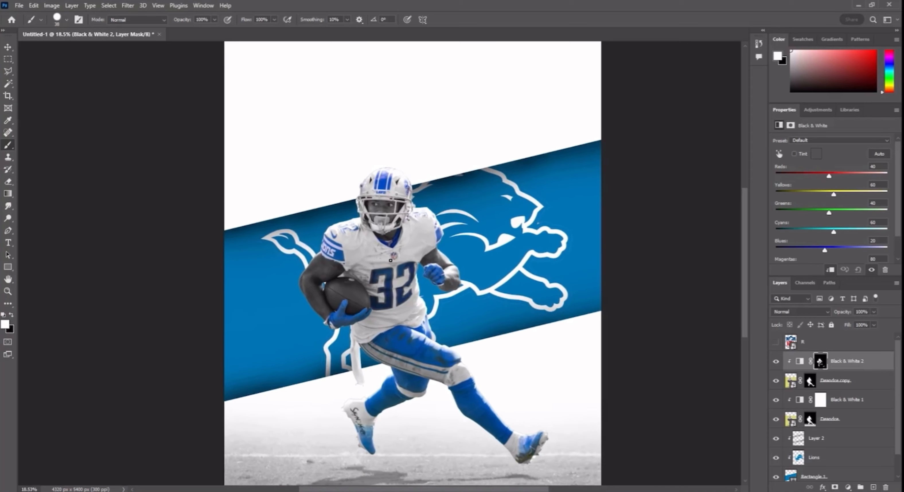
{"action": "scroll", "coordinate": [393, 259], "scroll_direction": "down", "scroll_amount": 2}
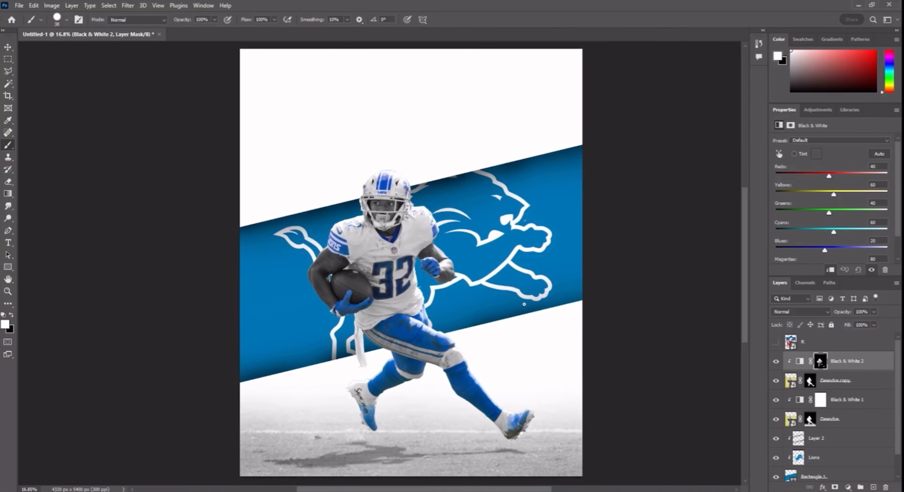
Open the Camera Raw Filter on the player copy layer and frame the whole player in its preview.
{"action": "left_click", "coordinate": [793, 382]}
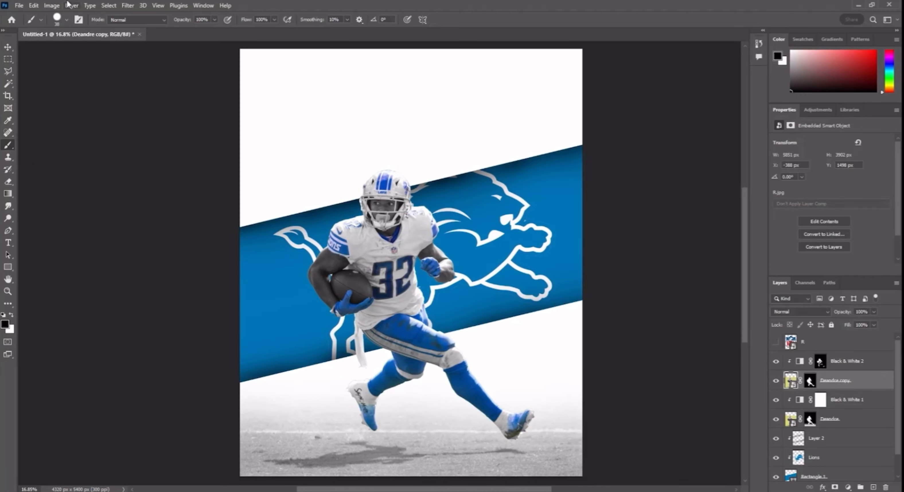
{"action": "left_click", "coordinate": [126, 5]}
{"action": "left_click", "coordinate": [160, 75]}
{"action": "scroll", "coordinate": [354, 265], "scroll_direction": "up", "scroll_amount": 3}
{"action": "scroll", "coordinate": [354, 264], "scroll_direction": "down", "scroll_amount": 2}
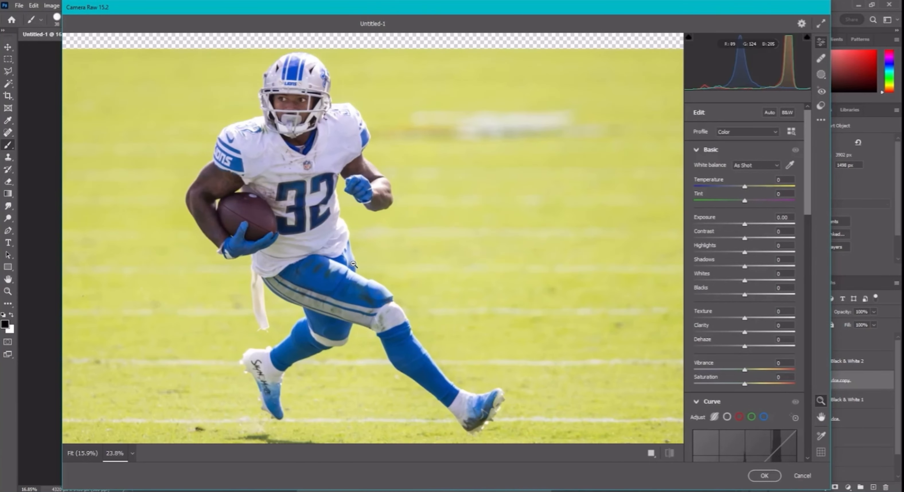
{"action": "scroll", "coordinate": [354, 265], "scroll_direction": "left", "scroll_amount": 3}
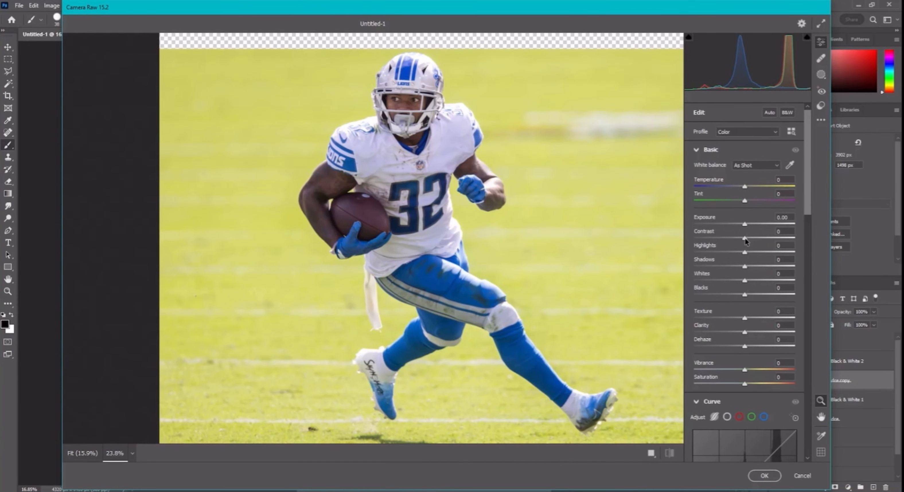
Set Contrast to +36, Highlights to -31, Whites to +12, Texture to +43 and Clarity to +17.
{"action": "left_click_drag", "start_coordinate": [745, 238], "coordinate": [759, 240]}
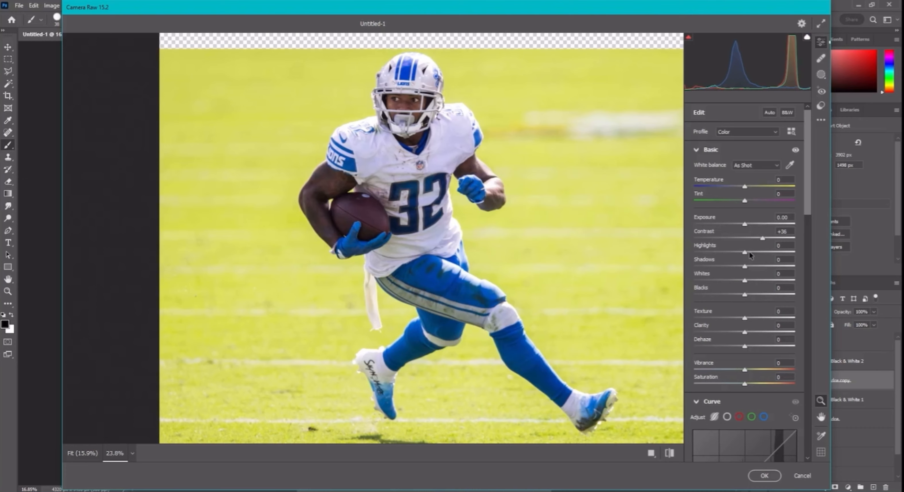
{"action": "left_click_drag", "start_coordinate": [744, 252], "coordinate": [721, 251]}
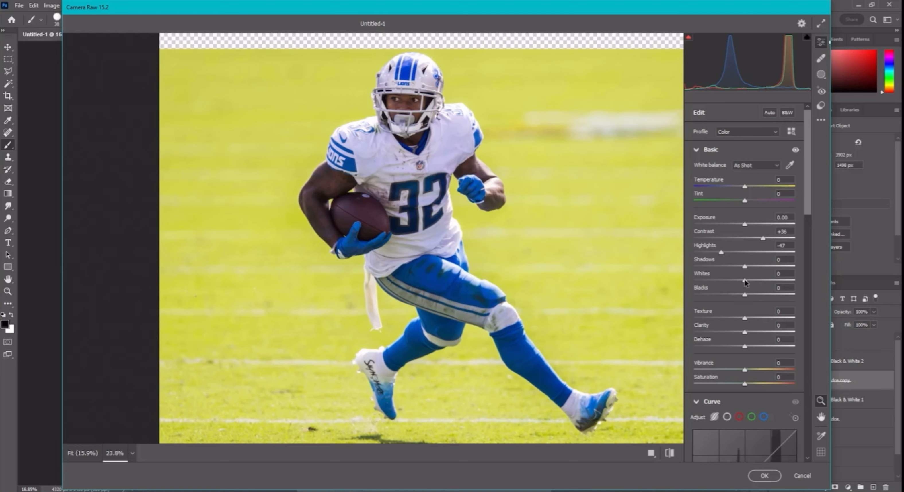
{"action": "left_click_drag", "start_coordinate": [745, 281], "coordinate": [752, 281]}
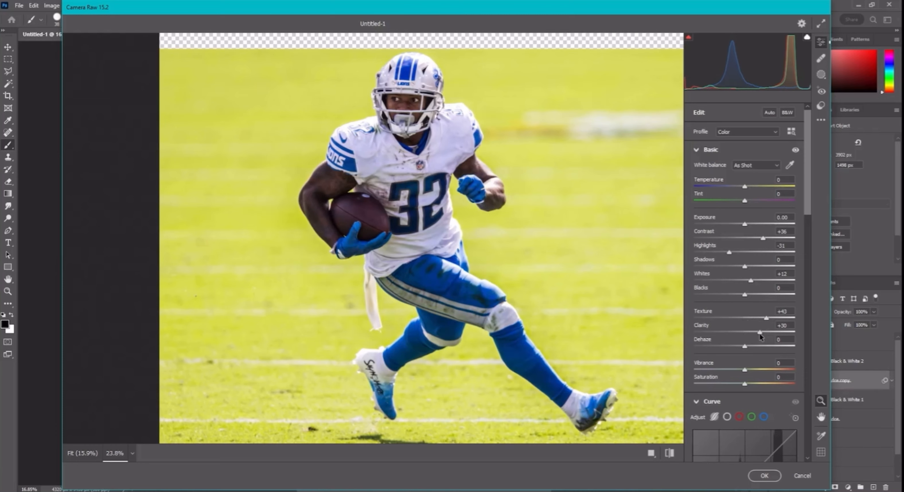
{"action": "left_click_drag", "start_coordinate": [759, 336], "coordinate": [752, 336]}
Raise the colour intensity with Vibrance +2 and Saturation +21.
{"action": "scroll", "coordinate": [751, 336], "scroll_direction": "down", "scroll_amount": 4}
{"action": "left_click_drag", "start_coordinate": [744, 258], "coordinate": [745, 259]}
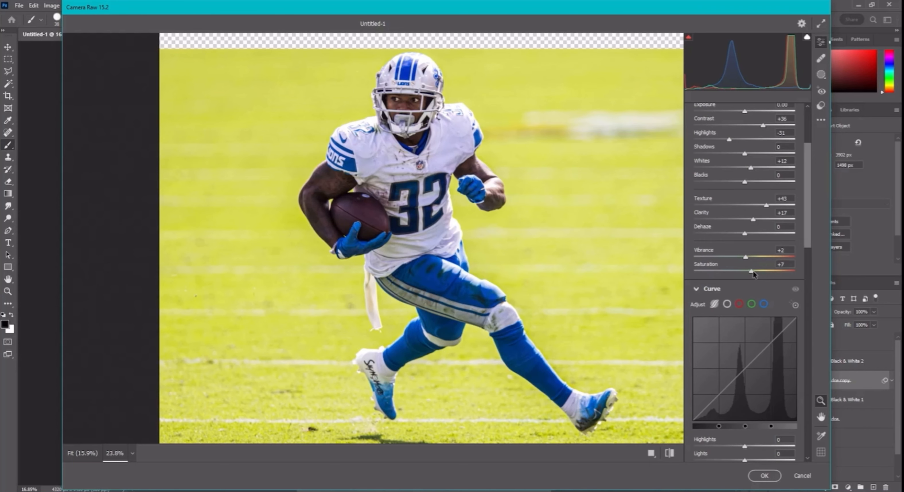
{"action": "left_click_drag", "start_coordinate": [753, 271], "coordinate": [757, 271]}
Shift the Aquas and Blues hues slightly negative in the Color Mixer and apply the Camera Raw filter.
{"action": "scroll", "coordinate": [722, 375], "scroll_direction": "down", "scroll_amount": 4}
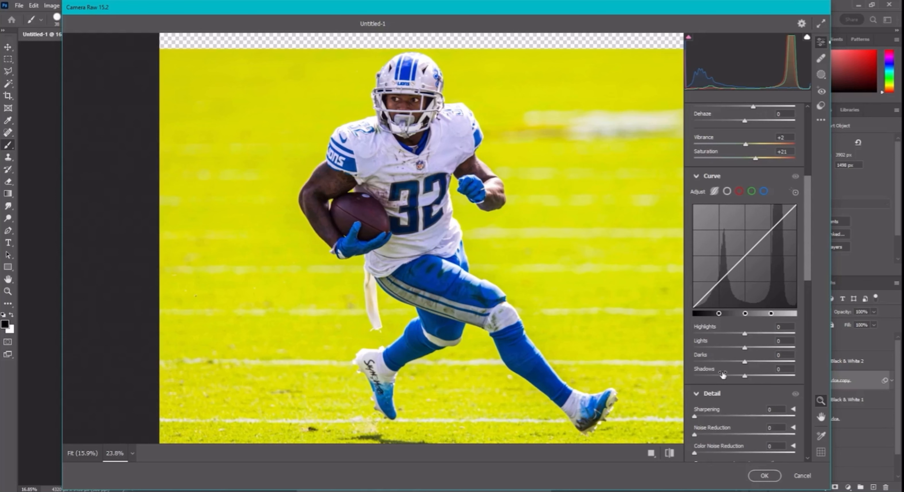
{"action": "scroll", "coordinate": [746, 262], "scroll_direction": "down", "scroll_amount": 8}
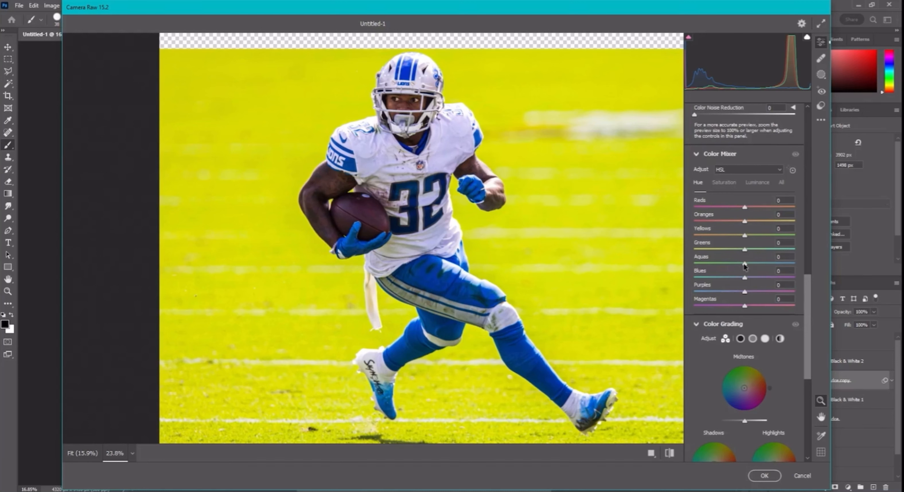
{"action": "left_click_drag", "start_coordinate": [744, 263], "coordinate": [742, 264]}
{"action": "left_click_drag", "start_coordinate": [744, 277], "coordinate": [736, 278]}
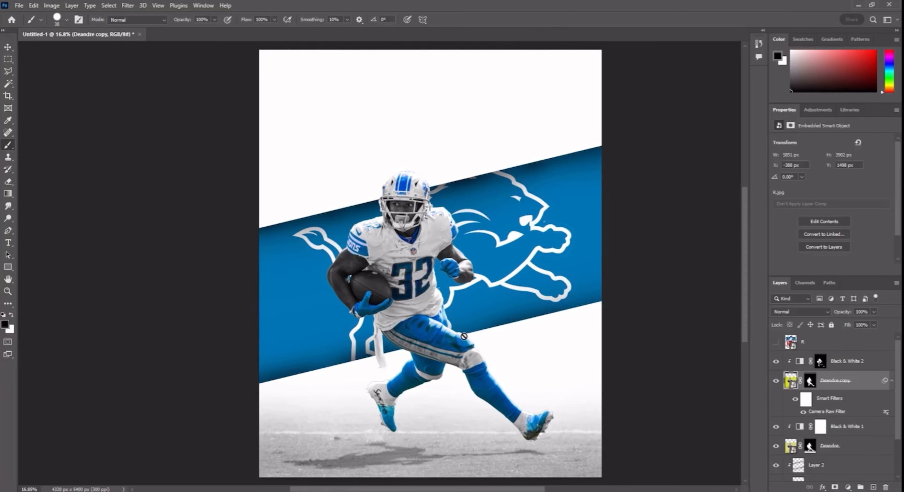
{"action": "scroll", "coordinate": [464, 336], "scroll_direction": "down", "scroll_amount": 1}
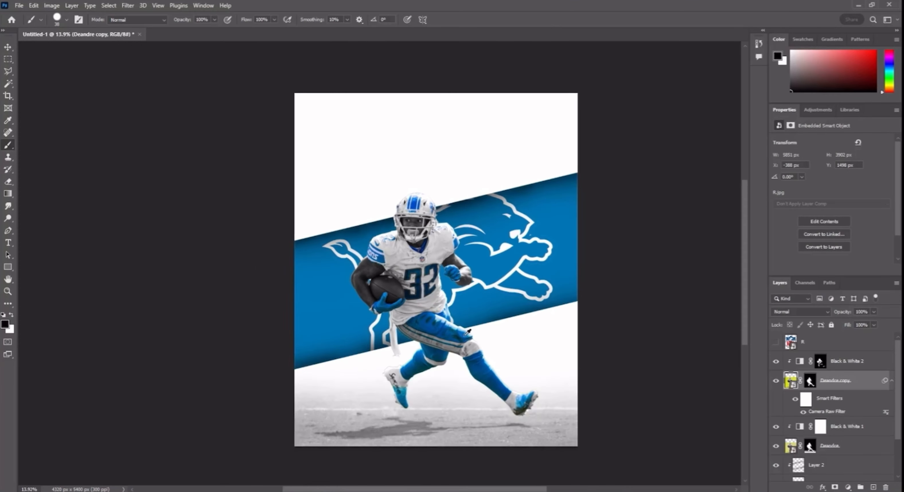
{"action": "scroll", "coordinate": [466, 334], "scroll_direction": "up", "scroll_amount": 1}
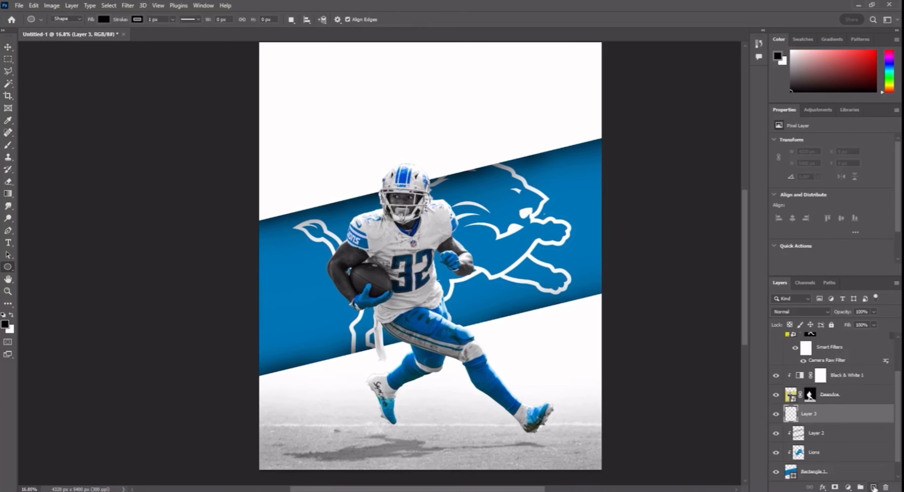
Draw a black circle about 3650 px wide behind the player and position it across the diagonal band.
{"action": "scroll", "coordinate": [339, 102], "scroll_direction": "up", "scroll_amount": 1}
{"action": "left_click_drag", "start_coordinate": [339, 102], "coordinate": [463, 240]}
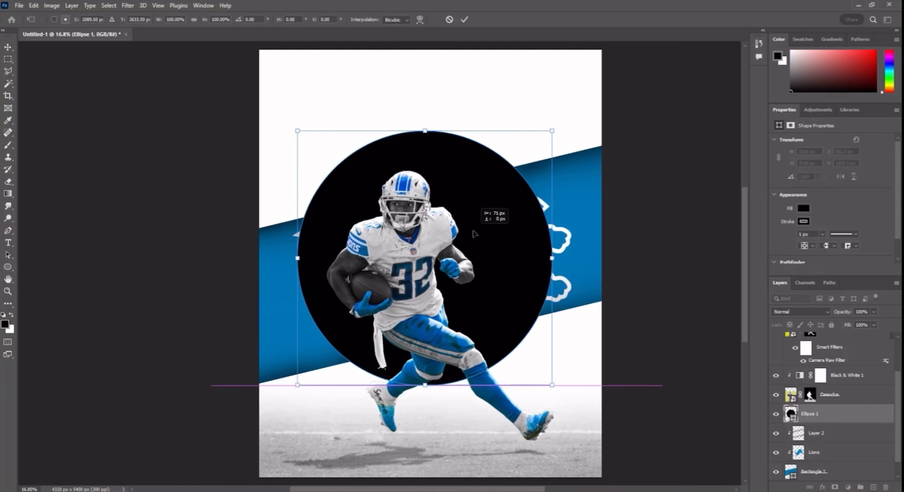
{"action": "left_click_drag", "start_coordinate": [473, 231], "coordinate": [479, 228]}
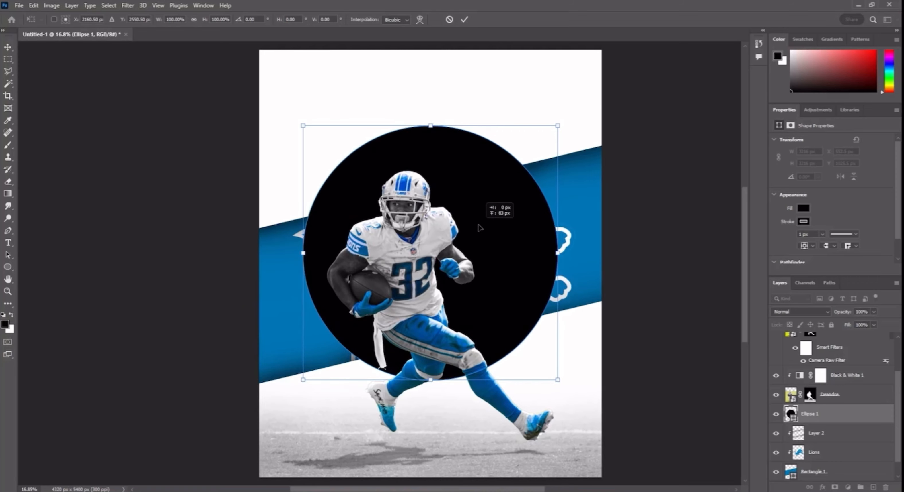
{"action": "left_click_drag", "start_coordinate": [480, 228], "coordinate": [479, 233]}
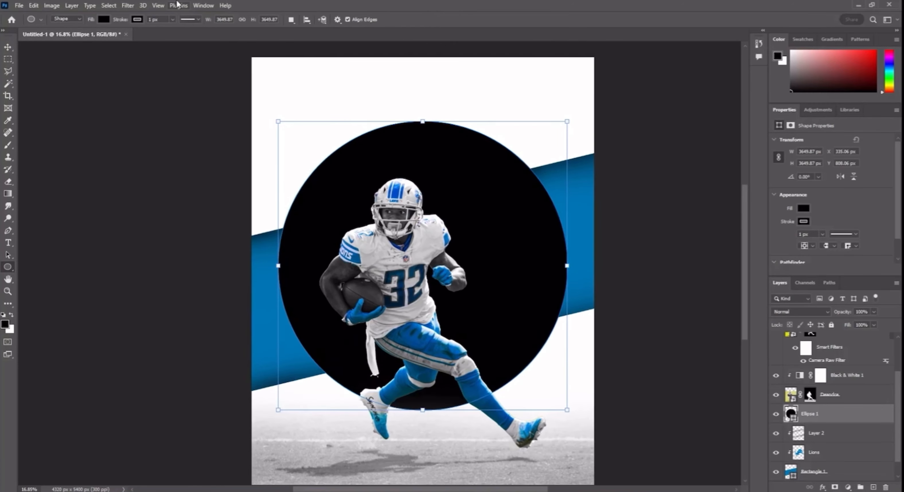
Remove the circle's fill and set its black stroke width to 23.79 px.
{"action": "left_click", "coordinate": [105, 19]}
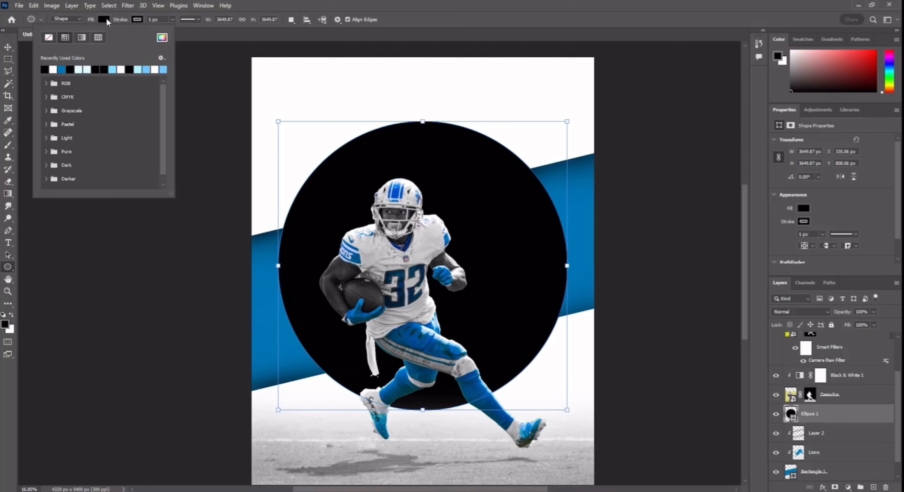
{"action": "left_click", "coordinate": [48, 37]}
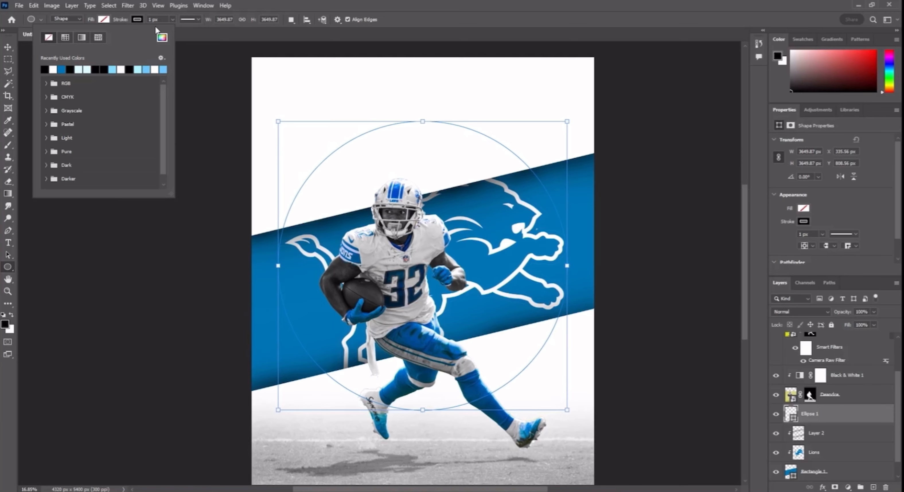
{"action": "left_click", "coordinate": [172, 19]}
{"action": "left_click_drag", "start_coordinate": [164, 30], "coordinate": [178, 32]}
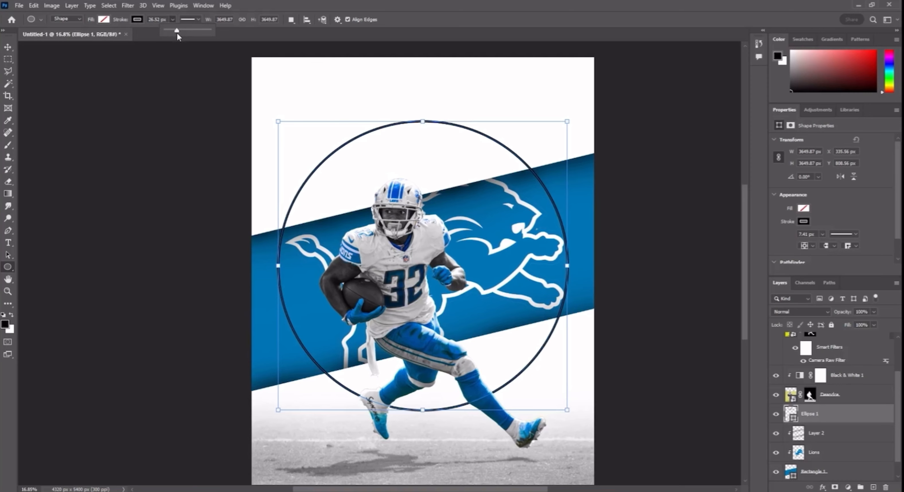
{"action": "left_click_drag", "start_coordinate": [177, 33], "coordinate": [176, 33]}
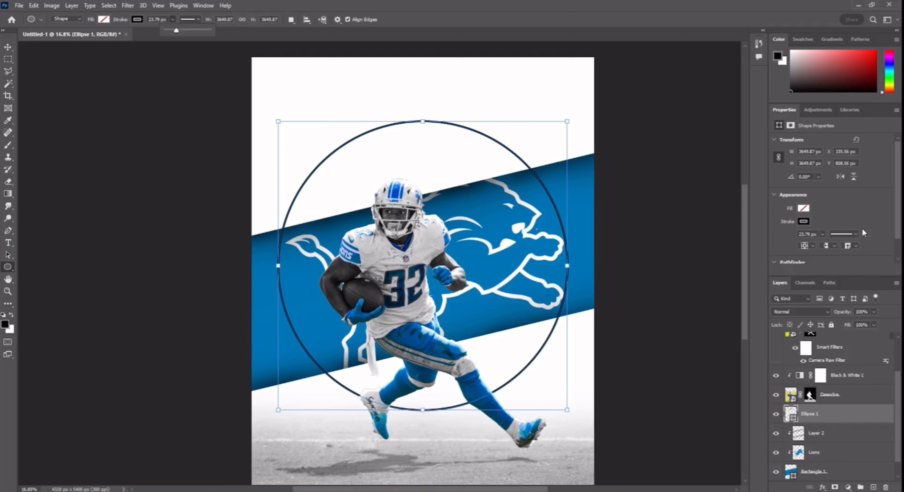
Give the circle a dashed stroke and lower its layer opacity to 14%.
{"action": "left_click", "coordinate": [855, 234]}
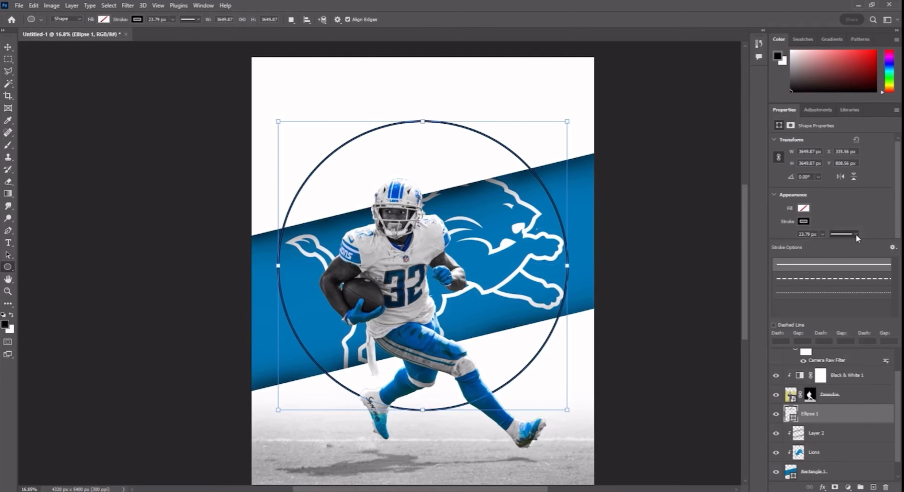
{"action": "left_click", "coordinate": [842, 279]}
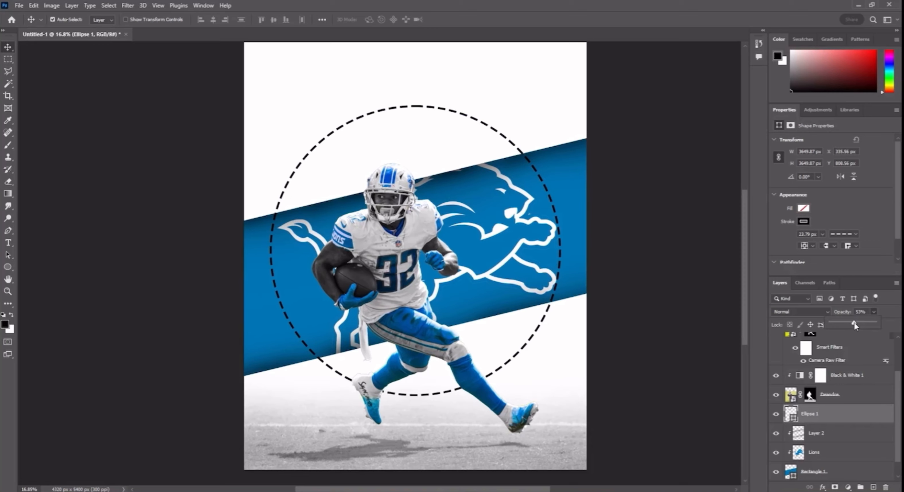
{"action": "left_click_drag", "start_coordinate": [853, 323], "coordinate": [836, 323]}
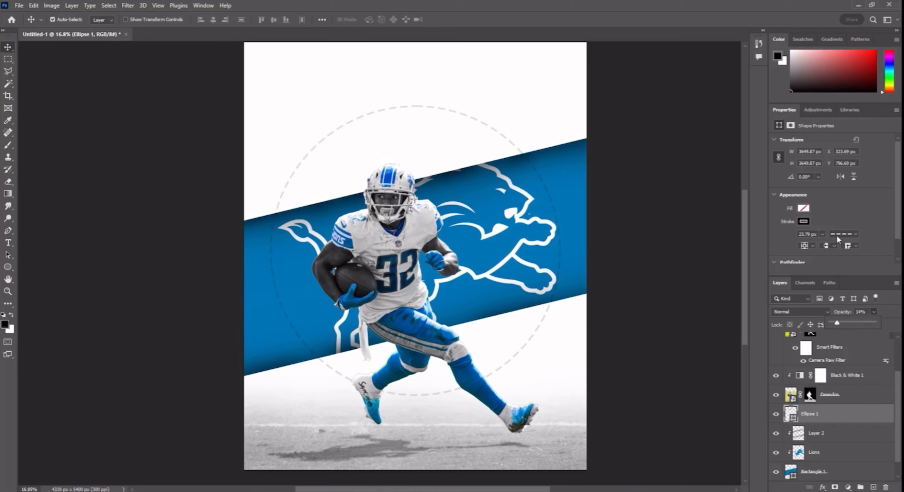
{"action": "left_click", "coordinate": [855, 234]}
{"action": "right_click", "coordinate": [837, 282]}
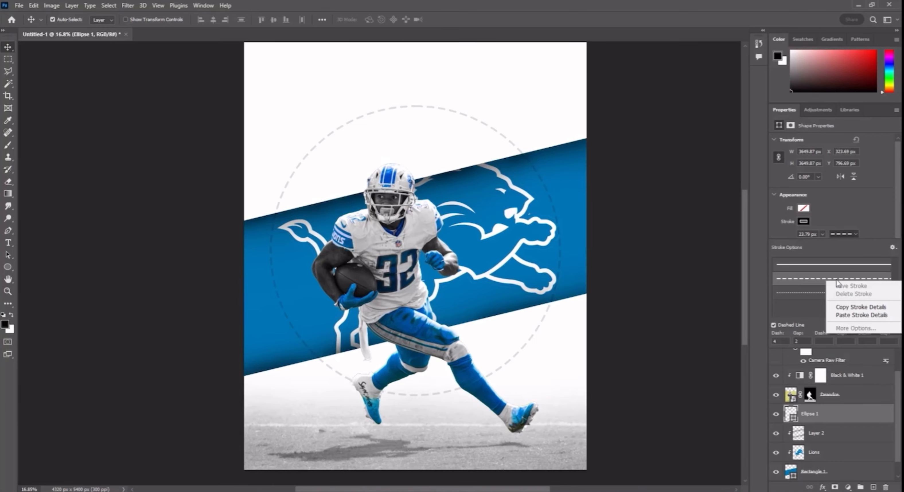
{"action": "left_click", "coordinate": [825, 418]}
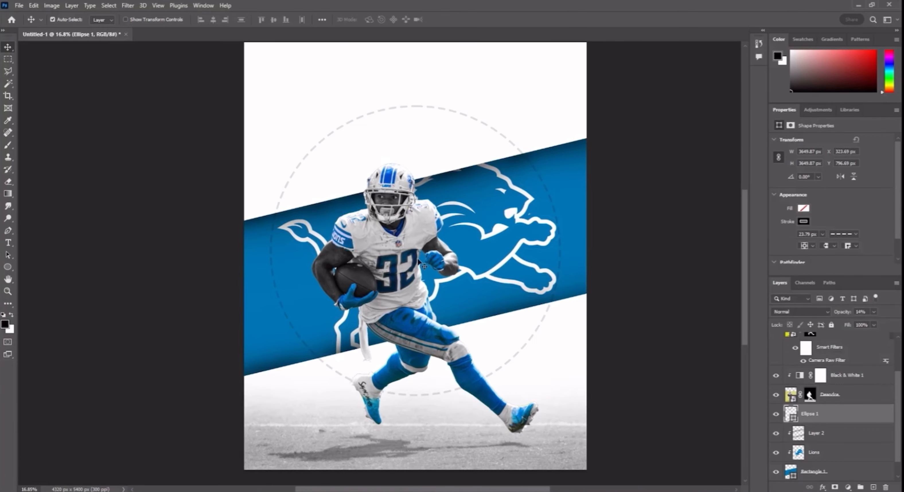
{"action": "scroll", "coordinate": [421, 260], "scroll_direction": "up", "scroll_amount": 1}
{"action": "scroll", "coordinate": [469, 250], "scroll_direction": "left", "scroll_amount": 1}
{"action": "scroll", "coordinate": [459, 239], "scroll_direction": "down", "scroll_amount": 1}
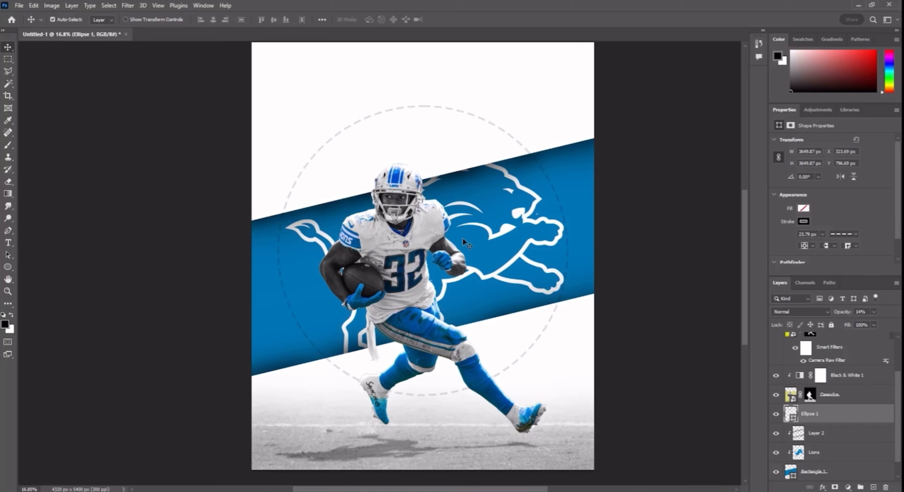
Duplicate the dashed circle and scale the copy concentrically to about 3152 px wide.
{"action": "scroll", "coordinate": [455, 236], "scroll_direction": "up", "scroll_amount": 1}
{"action": "scroll", "coordinate": [452, 238], "scroll_direction": "right", "scroll_amount": 1}
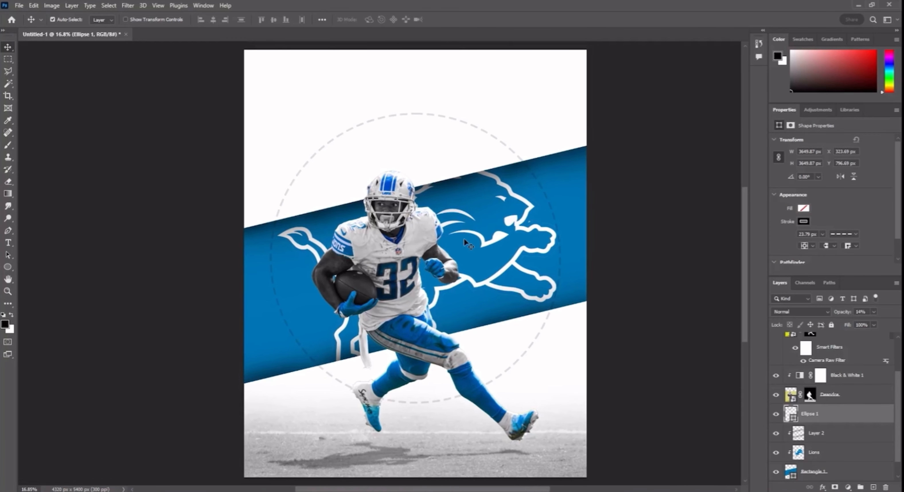
{"action": "scroll", "coordinate": [467, 239], "scroll_direction": "left", "scroll_amount": 1}
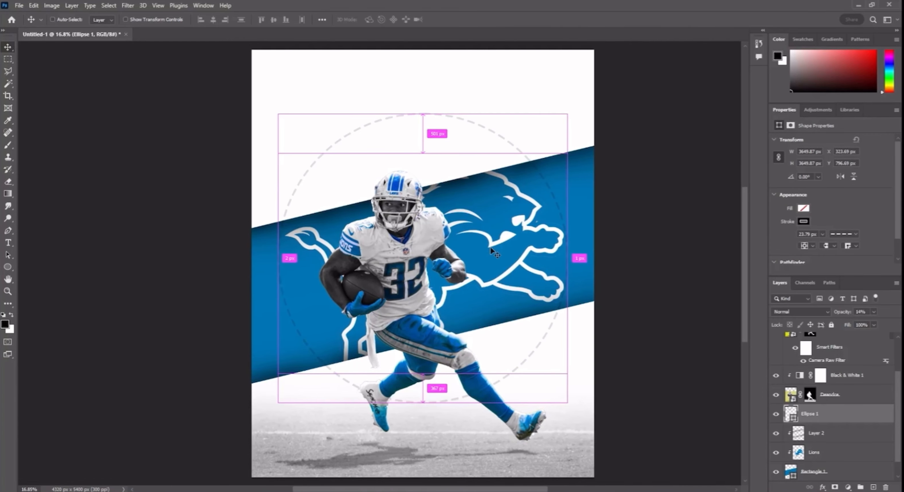
{"action": "key", "text": "ctrl+j"}
{"action": "key", "text": "ctrl+t"}
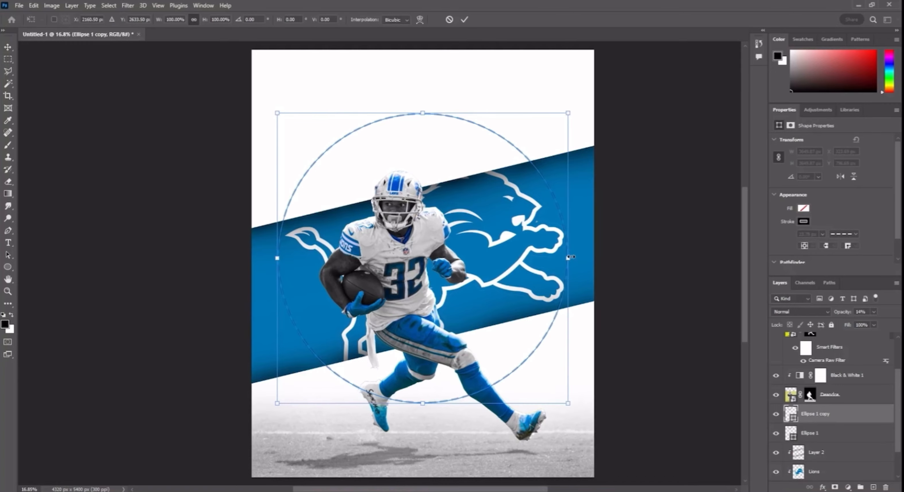
{"action": "left_click_drag", "start_coordinate": [571, 258], "coordinate": [547, 259]}
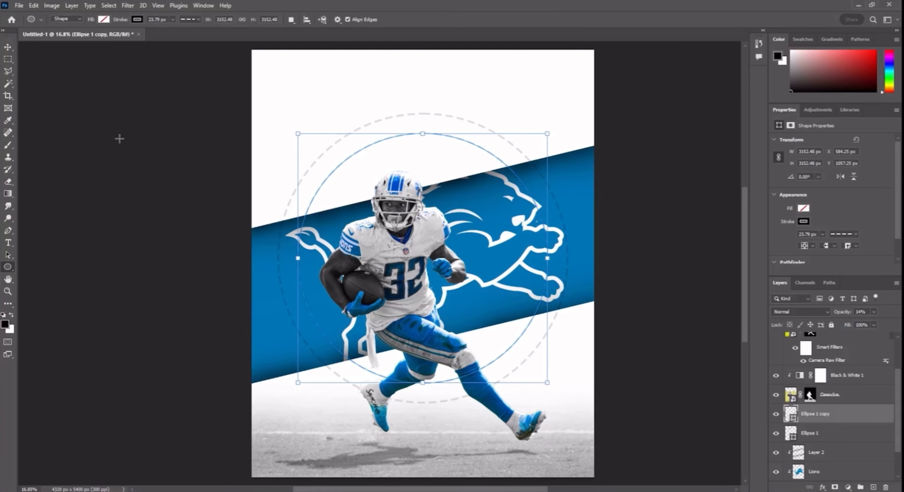
{"action": "left_click", "coordinate": [8, 52]}
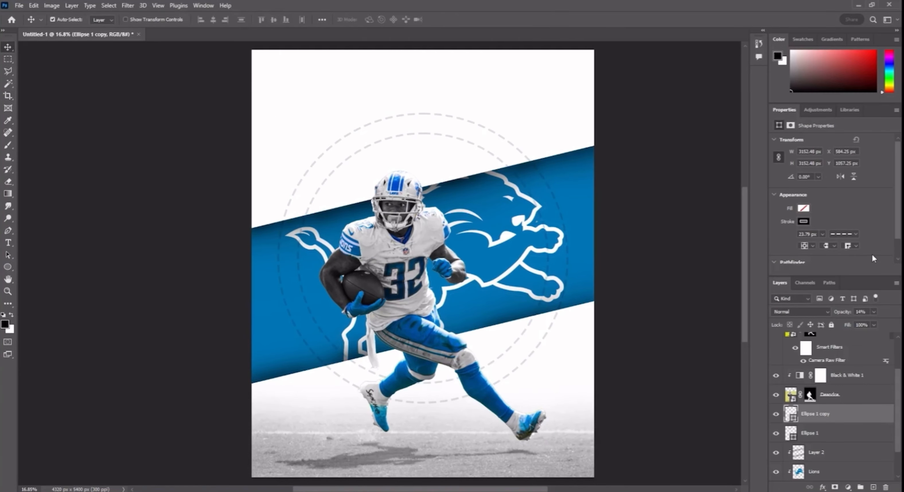
Open the dash and gap settings of the inner circle's stroke.
{"action": "left_click", "coordinate": [855, 235]}
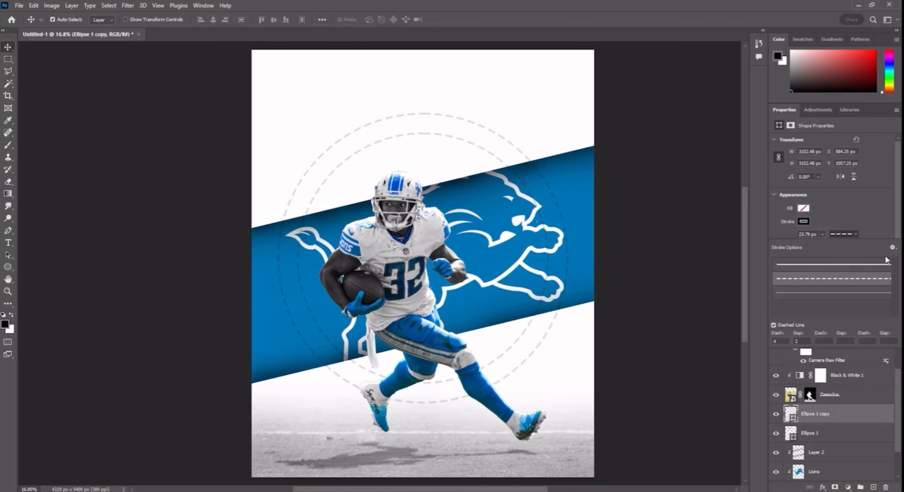
{"action": "left_click", "coordinate": [892, 248]}
{"action": "right_click", "coordinate": [807, 282]}
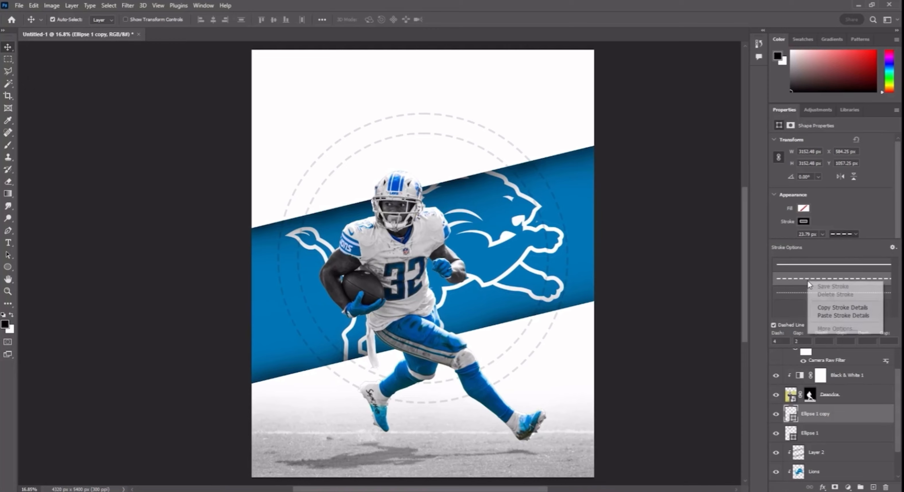
{"action": "left_click", "coordinate": [839, 409]}
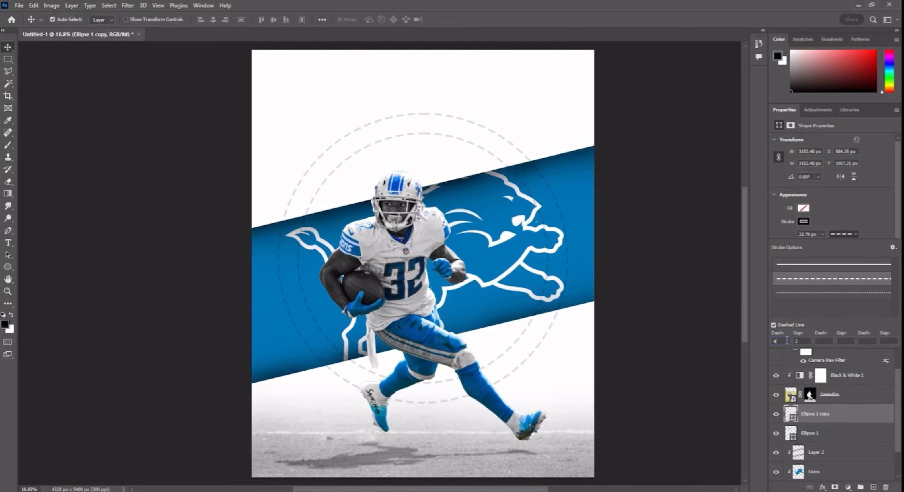
Try adjusting the dash length and gap of the inner circle's stroke in small increments.
{"action": "key", "text": "Up"}
{"action": "key", "text": "Up"}
{"action": "key", "text": "Up"}
{"action": "key", "text": "Up"}
{"action": "key", "text": "Up"}
{"action": "key", "text": "Up"}
{"action": "key", "text": "Up"}
{"action": "key", "text": "Up"}
{"action": "key", "text": "Up"}
{"action": "key", "text": "Up"}
{"action": "key", "text": "Up"}
{"action": "key", "text": "Up"}
{"action": "key", "text": "Up"}
{"action": "key", "text": "Up"}
{"action": "key", "text": "Up"}
{"action": "key", "text": "Up"}
{"action": "key", "text": "Up"}
{"action": "key", "text": "Up"}
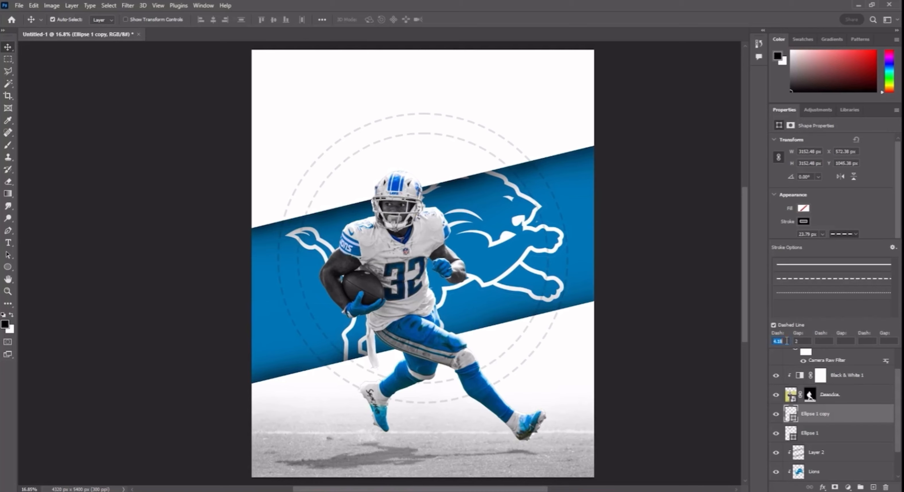
{"action": "key", "text": "Up"}
{"action": "key", "text": "Up"}
{"action": "key", "text": "Up"}
{"action": "key", "text": "Up"}
{"action": "key", "text": "Up"}
{"action": "key", "text": "Up"}
{"action": "key", "text": "Up"}
{"action": "key", "text": "Up"}
{"action": "key", "text": "Up"}
{"action": "key", "text": "Up"}
{"action": "key", "text": "Up"}
{"action": "key", "text": "Up"}
{"action": "key", "text": "Up"}
{"action": "key", "text": "Up"}
{"action": "key", "text": "Up"}
{"action": "key", "text": "Up"}
{"action": "key", "text": "Up"}
{"action": "key", "text": "Up"}
{"action": "key", "text": "Up"}
{"action": "key", "text": "Up"}
{"action": "key", "text": "Up"}
{"action": "key", "text": "Up"}
{"action": "key", "text": "Up"}
{"action": "key", "text": "Up"}
{"action": "key", "text": "Up"}
{"action": "key", "text": "Up"}
{"action": "key", "text": "Up"}
{"action": "key", "text": "Up"}
{"action": "key", "text": "Up"}
{"action": "key", "text": "Up"}
{"action": "key", "text": "Up"}
{"action": "key", "text": "Up"}
{"action": "key", "text": "Up"}
{"action": "key", "text": "Up"}
{"action": "key", "text": "Up"}
{"action": "key", "text": "Up"}
{"action": "key", "text": "Up"}
{"action": "key", "text": "Up"}
{"action": "key", "text": "Up"}
{"action": "key", "text": "Up"}
{"action": "key", "text": "Up"}
{"action": "key", "text": "Up"}
{"action": "key", "text": "Up"}
{"action": "key", "text": "Up"}
{"action": "left_click", "coordinate": [808, 342]}
{"action": "key", "text": "Up"}
{"action": "key", "text": "Up"}
{"action": "key", "text": "Up"}
{"action": "key", "text": "Up"}
{"action": "key", "text": "Up"}
{"action": "key", "text": "Up"}
{"action": "key", "text": "Up"}
{"action": "key", "text": "Up"}
{"action": "key", "text": "Up"}
{"action": "key", "text": "Up"}
{"action": "key", "text": "Up"}
{"action": "key", "text": "Up"}
{"action": "key", "text": "Up"}
{"action": "key", "text": "Up"}
{"action": "key", "text": "Up"}
{"action": "key", "text": "Up"}
{"action": "key", "text": "Up"}
{"action": "key", "text": "Up"}
{"action": "key", "text": "Up"}
{"action": "key", "text": "Up"}
{"action": "key", "text": "Up"}
{"action": "key", "text": "Up"}
{"action": "key", "text": "Up"}
{"action": "key", "text": "Up"}
{"action": "key", "text": "Up"}
{"action": "key", "text": "Up"}
{"action": "key", "text": "Up"}
{"action": "key", "text": "Up"}
{"action": "key", "text": "Up"}
{"action": "key", "text": "Up"}
{"action": "key", "text": "Up"}
{"action": "key", "text": "Up"}
{"action": "key", "text": "Up"}
{"action": "key", "text": "Up"}
{"action": "key", "text": "Up"}
{"action": "key", "text": "Up"}
{"action": "key", "text": "Up"}
{"action": "key", "text": "Up"}
{"action": "key", "text": "Up"}
{"action": "key", "text": "Up"}
{"action": "key", "text": "Up"}
{"action": "key", "text": "Up"}
{"action": "key", "text": "Up"}
{"action": "key", "text": "Up"}
{"action": "key", "text": "Up"}
{"action": "key", "text": "Up"}
{"action": "key", "text": "Up"}
{"action": "key", "text": "Up"}
{"action": "key", "text": "Up"}
{"action": "key", "text": "Up"}
{"action": "key", "text": "Up"}
{"action": "key", "text": "Up"}
{"action": "key", "text": "Up"}
{"action": "key", "text": "Up"}
{"action": "key", "text": "Up"}
{"action": "key", "text": "Up"}
{"action": "key", "text": "Up"}
{"action": "key", "text": "Up"}
{"action": "key", "text": "Up"}
{"action": "key", "text": "Up"}
{"action": "left_click", "coordinate": [802, 342]}
{"action": "key", "text": "Up"}
{"action": "key", "text": "Up"}
{"action": "key", "text": "Up"}
{"action": "key", "text": "Up"}
{"action": "key", "text": "Up"}
{"action": "key", "text": "Up"}
{"action": "key", "text": "Up"}
{"action": "key", "text": "Up"}
{"action": "key", "text": "Down"}
{"action": "key", "text": "Down"}
{"action": "key", "text": "Down"}
{"action": "key", "text": "Down"}
{"action": "key", "text": "Down"}
{"action": "key", "text": "Down"}
{"action": "key", "text": "Down"}
{"action": "key", "text": "Down"}
{"action": "key", "text": "Down"}
{"action": "key", "text": "Down"}
{"action": "key", "text": "Down"}
{"action": "key", "text": "Down"}
Set both the dash and the gap of the inner circle's stroke to 2 and select the outer circle's layer.
{"action": "type", "text": "2"}
{"action": "key", "text": "Tab"}
{"action": "type", "text": "2"}
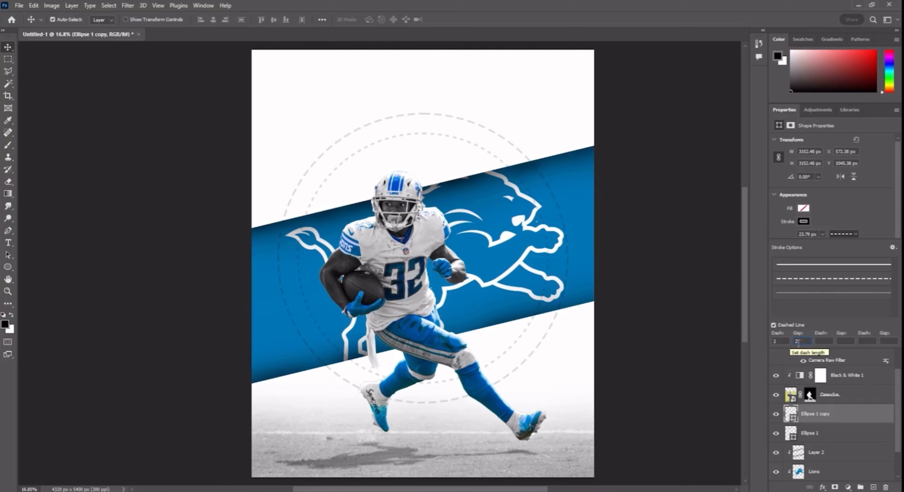
{"action": "scroll", "coordinate": [803, 400], "scroll_direction": "down", "scroll_amount": 1}
{"action": "left_click", "coordinate": [814, 414]}
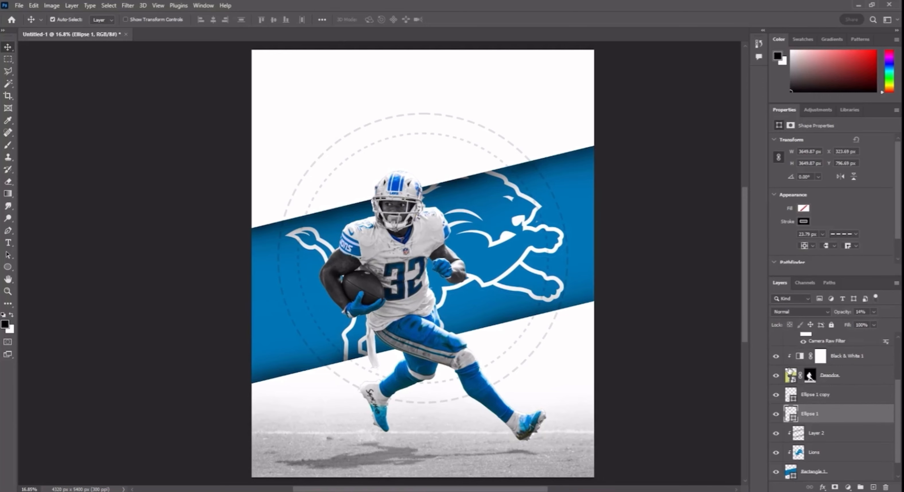
Set both the dash and the gap of the outer circle's stroke to 3.
{"action": "left_click", "coordinate": [853, 235]}
{"action": "left_click", "coordinate": [892, 248]}
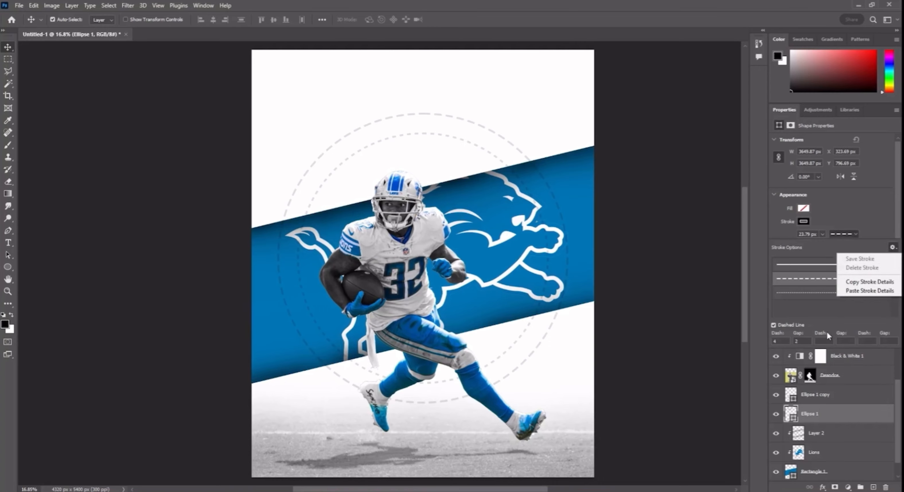
{"action": "left_click", "coordinate": [778, 342]}
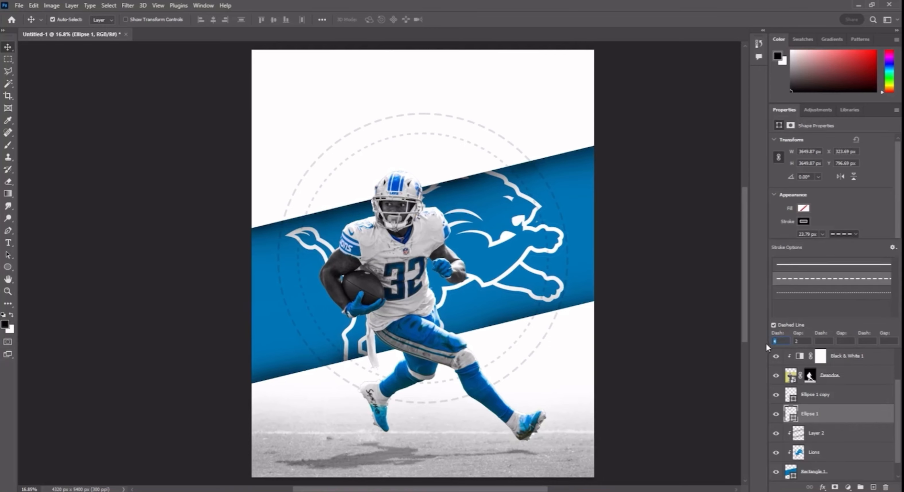
{"action": "type", "text": "33"}
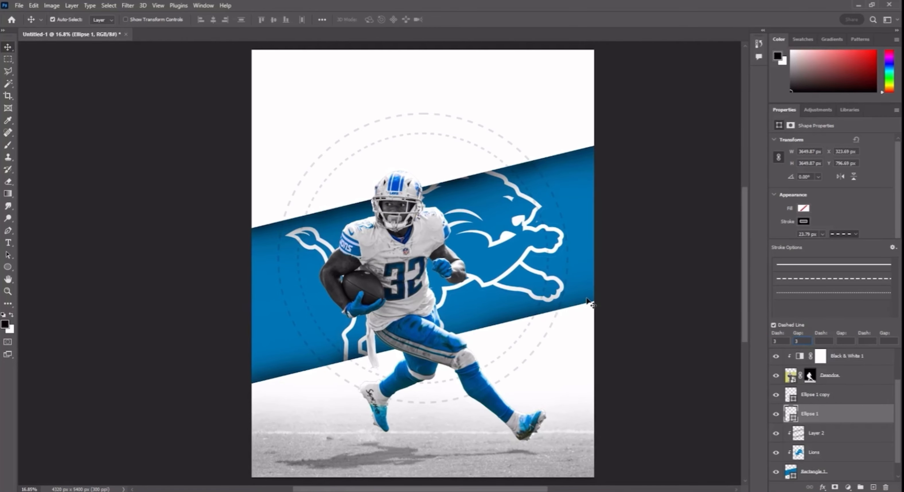
{"action": "left_click", "coordinate": [826, 410]}
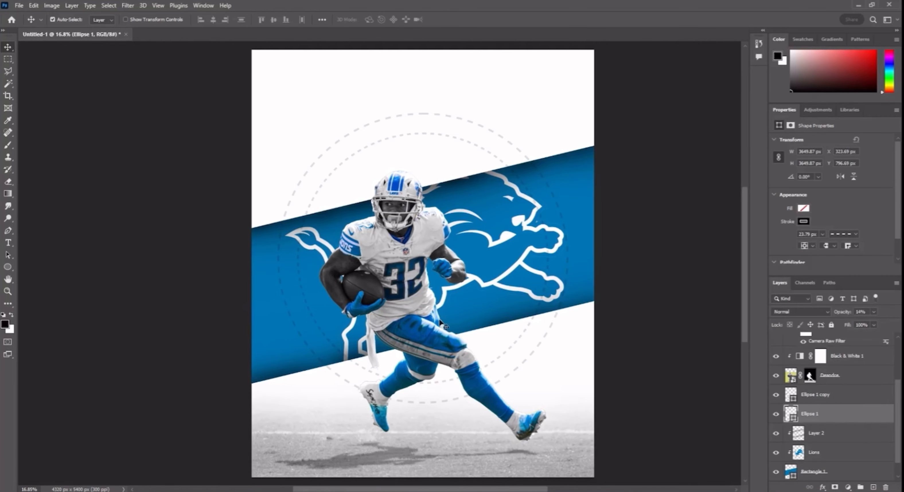
Show the hidden NFL logo layer and scale it to about 364 × 481 px, centred above the dashed circles.
{"action": "scroll", "coordinate": [454, 300], "scroll_direction": "up", "scroll_amount": 1}
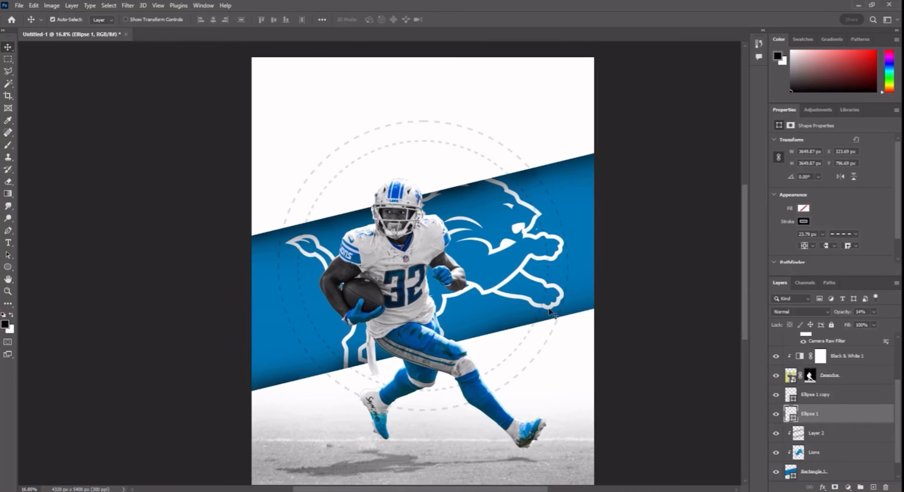
{"action": "scroll", "coordinate": [814, 410], "scroll_direction": "up", "scroll_amount": 3}
{"action": "left_click", "coordinate": [829, 347]}
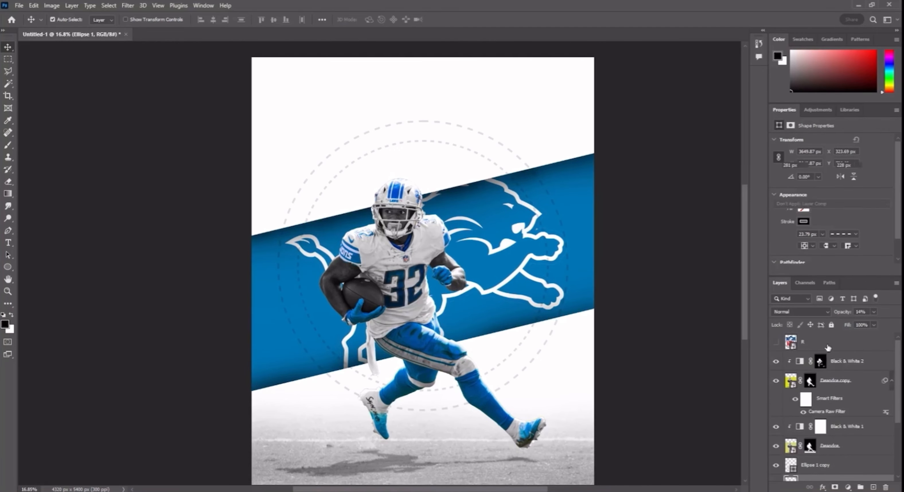
{"action": "left_click", "coordinate": [776, 344]}
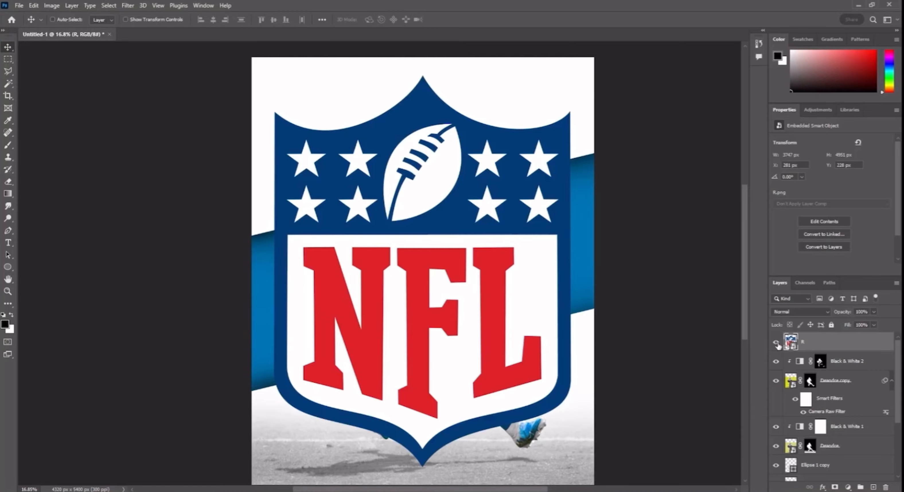
{"action": "key", "text": "ctrl+t"}
{"action": "left_click_drag", "start_coordinate": [584, 273], "coordinate": [425, 92]}
{"action": "key", "text": "Return"}
{"action": "scroll", "coordinate": [463, 261], "scroll_direction": "down", "scroll_amount": 1}
{"action": "scroll", "coordinate": [461, 259], "scroll_direction": "up", "scroll_amount": 1}
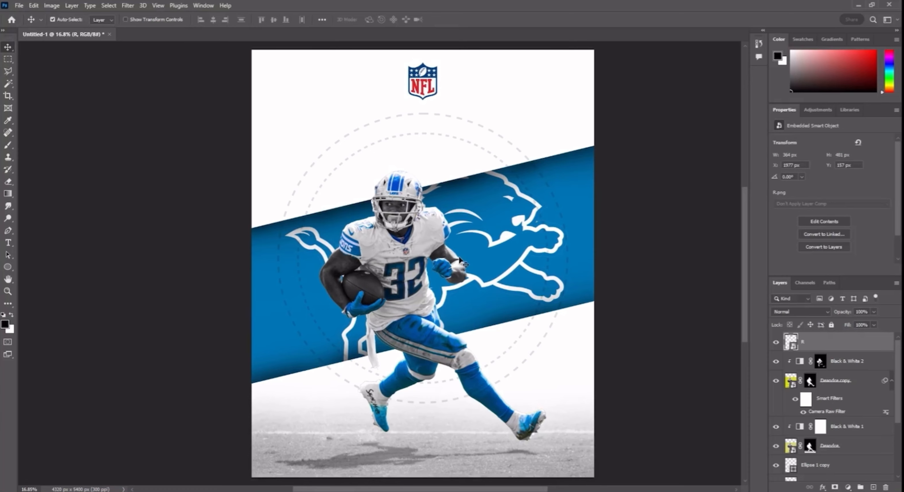
Start a vertical text line in the poster's upper-left corner with the Vertical Type tool and enter the letter D.
{"action": "scroll", "coordinate": [419, 280], "scroll_direction": "right", "scroll_amount": 1}
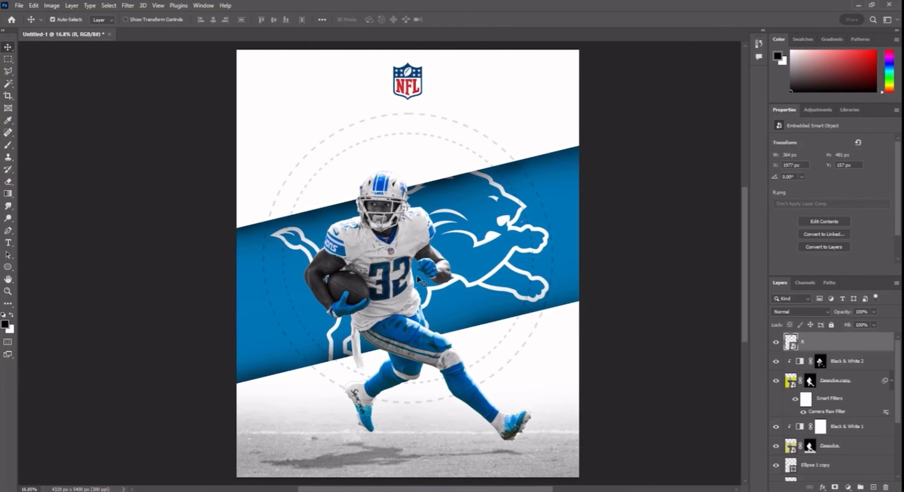
{"action": "scroll", "coordinate": [417, 279], "scroll_direction": "up", "scroll_amount": 1}
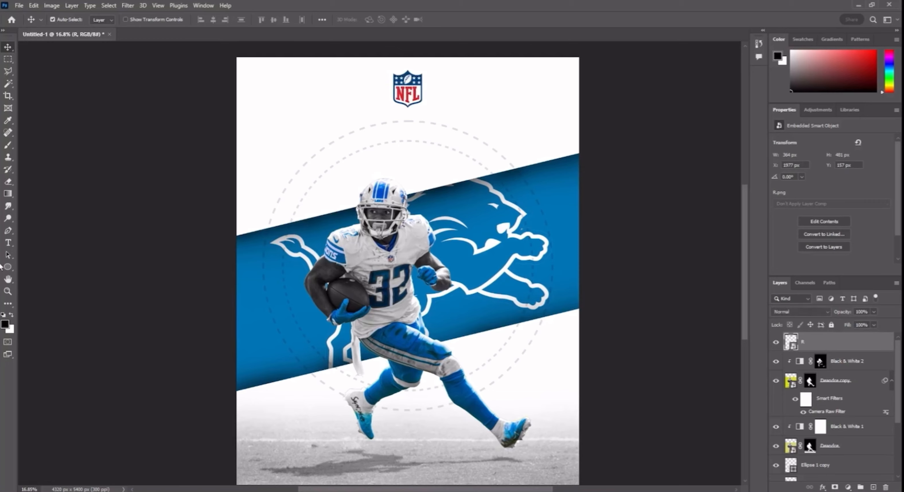
{"action": "left_click", "coordinate": [9, 245]}
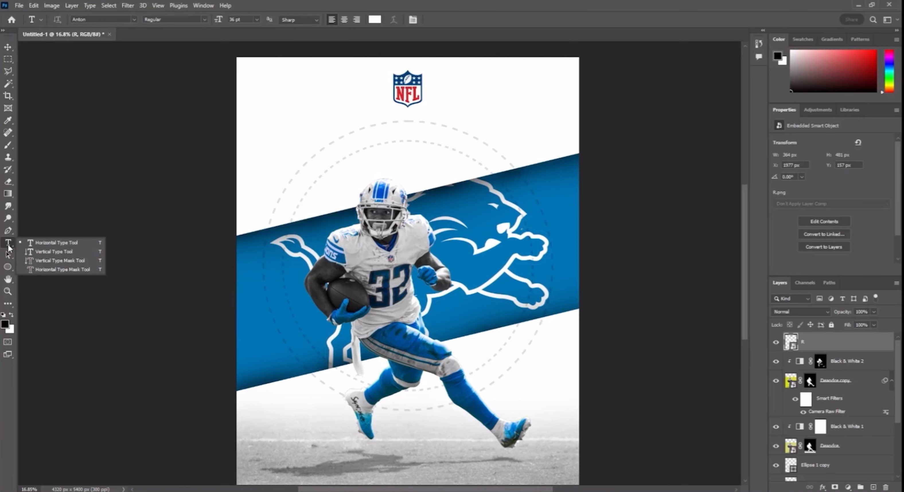
{"action": "left_click", "coordinate": [47, 249]}
{"action": "scroll", "coordinate": [302, 182], "scroll_direction": "up", "scroll_amount": 2}
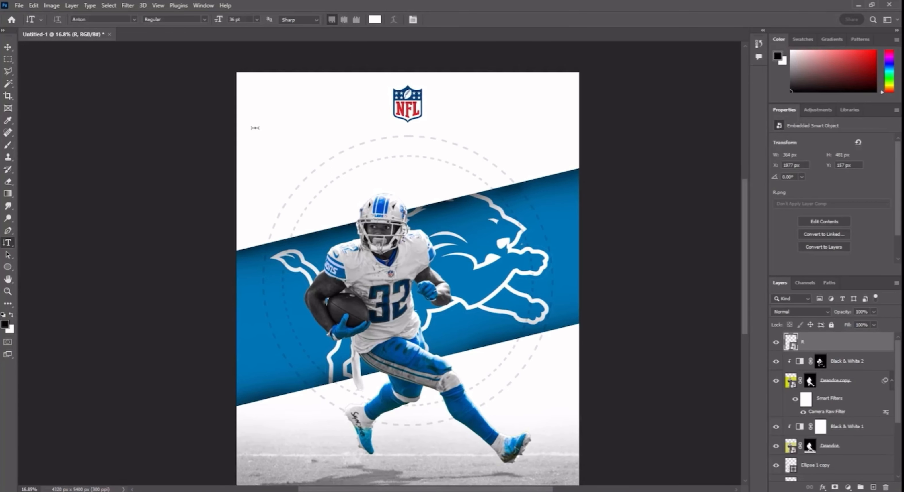
{"action": "left_click", "coordinate": [250, 91]}
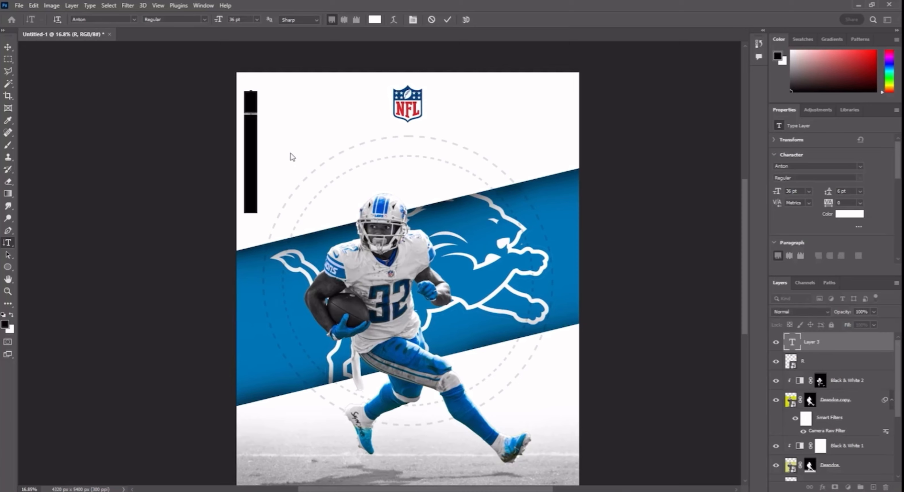
{"action": "key", "text": "BackSpace"}
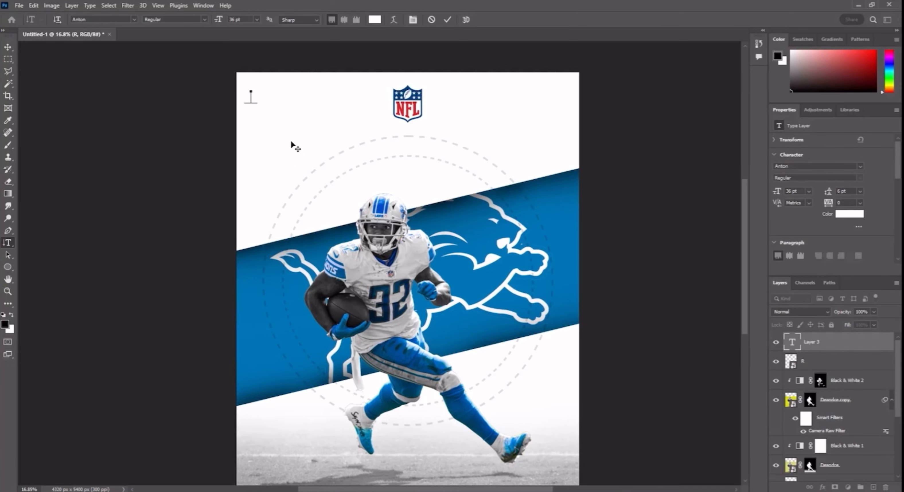
{"action": "type", "text": "DE"}
{"action": "key", "text": "BackSpace"}
{"action": "key", "text": "BackSpace"}
{"action": "type", "text": "D"}
Make the vertical text black and complete it to read DANDRE SWIFT.
{"action": "double_click", "coordinate": [249, 95]}
{"action": "left_click", "coordinate": [11, 316]}
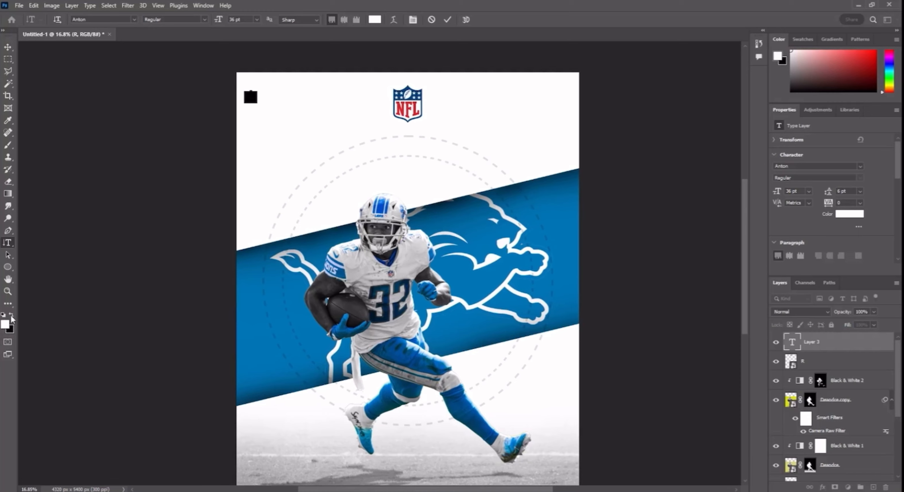
{"action": "left_click", "coordinate": [11, 315]}
{"action": "left_click", "coordinate": [72, 297]}
{"action": "left_click", "coordinate": [250, 99]}
{"action": "type", "text": "'"}
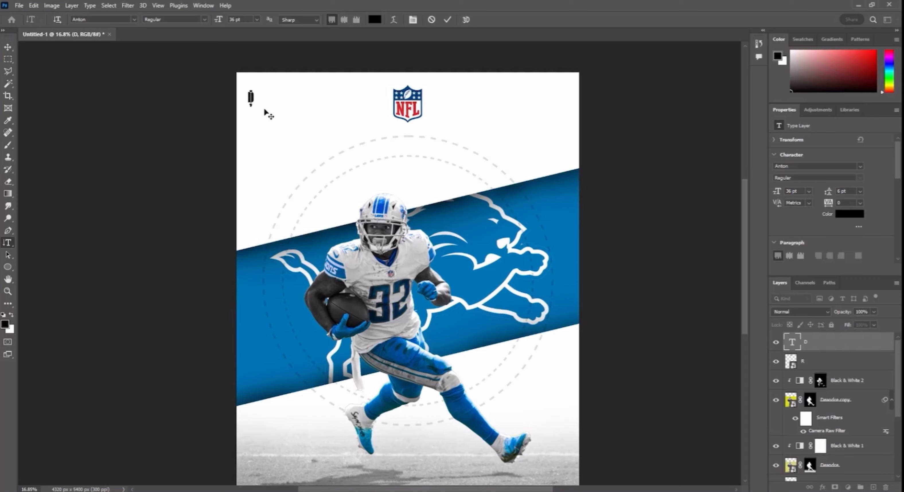
{"action": "type", "text": "ANDRE S"}
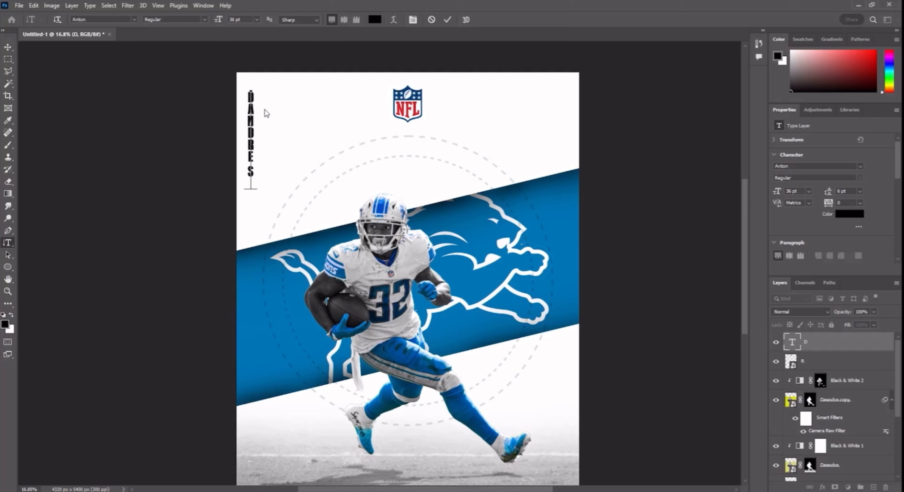
{"action": "type", "text": "WIFT"}
Apply the Anton font to the whole vertical name and move it right to about X 882 px.
{"action": "double_click", "coordinate": [251, 121]}
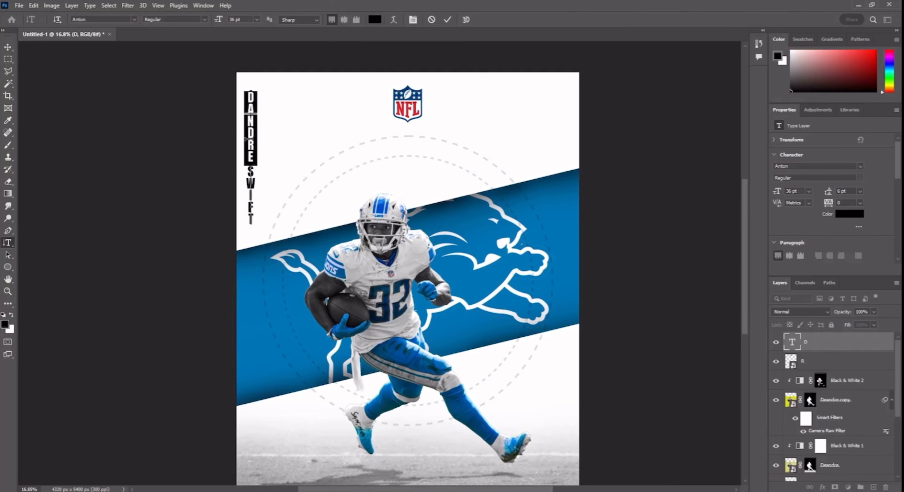
{"action": "key", "text": "ctrl+a"}
{"action": "left_click", "coordinate": [134, 20]}
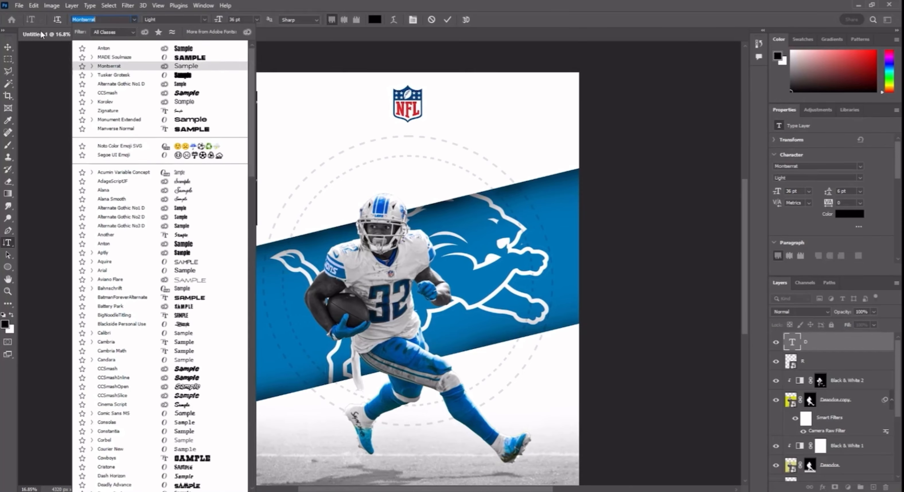
{"action": "left_click", "coordinate": [158, 48]}
{"action": "left_click_drag", "start_coordinate": [160, 120], "coordinate": [158, 119]}
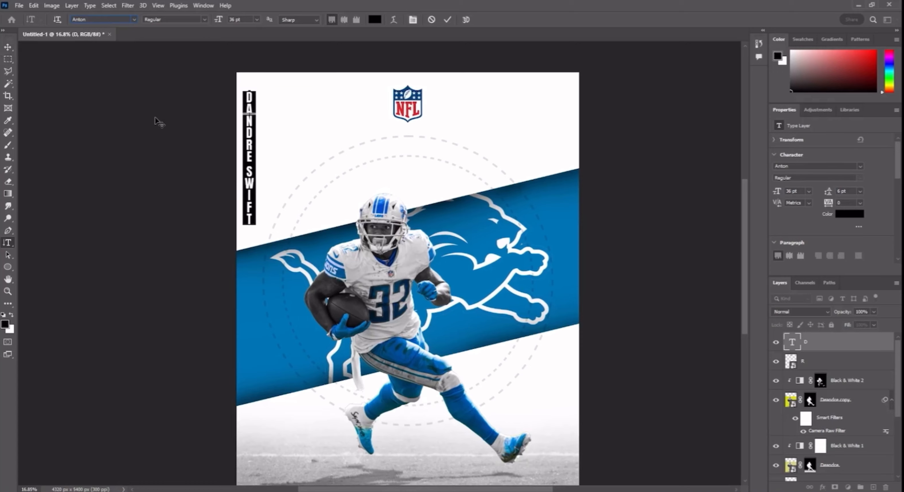
{"action": "left_click", "coordinate": [103, 122]}
{"action": "key", "text": "ctrl+t"}
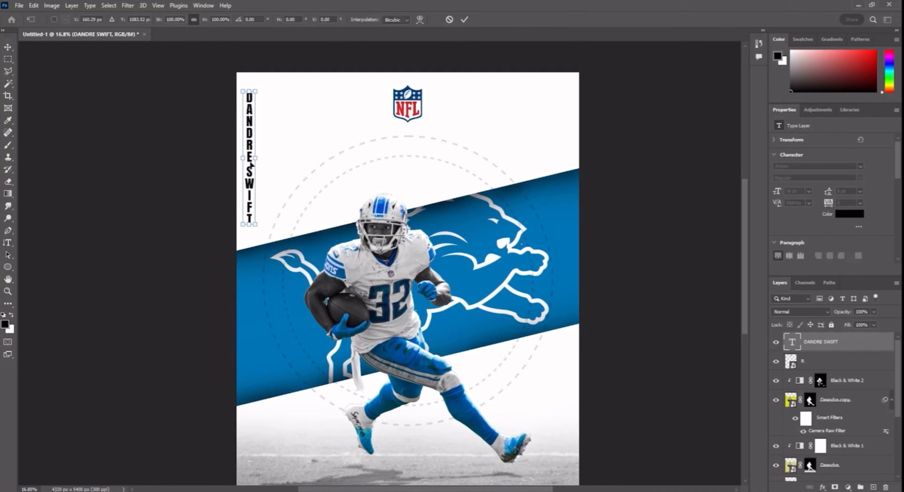
{"action": "left_click_drag", "start_coordinate": [249, 158], "coordinate": [306, 159]}
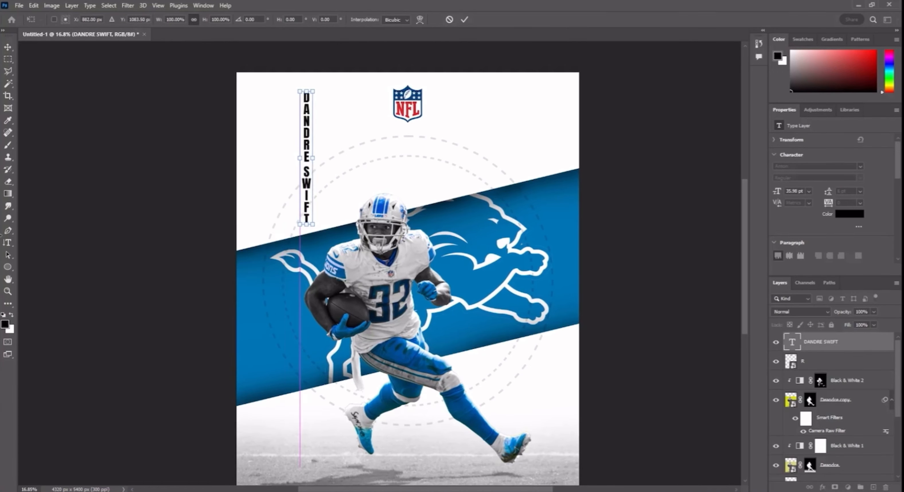
Change the whole vertical name to Montserrat Bold.
{"action": "left_click", "coordinate": [7, 242]}
{"action": "double_click", "coordinate": [306, 179]}
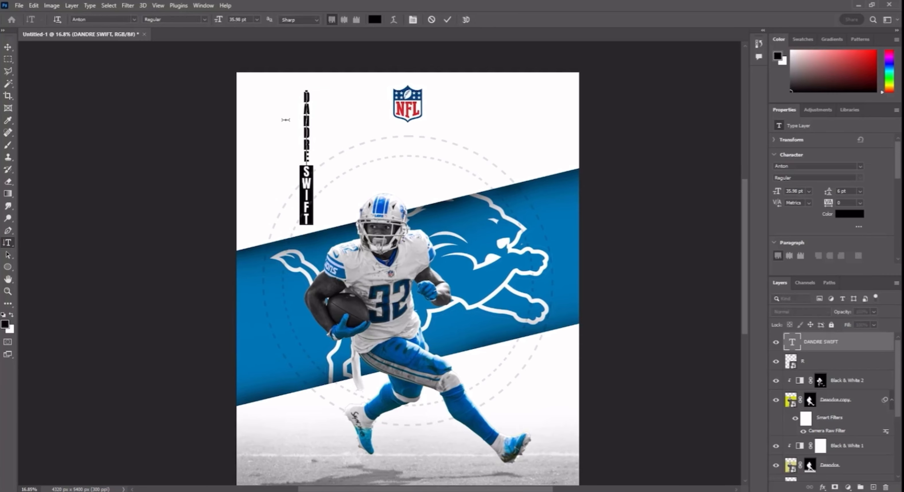
{"action": "triple_click", "coordinate": [307, 135]}
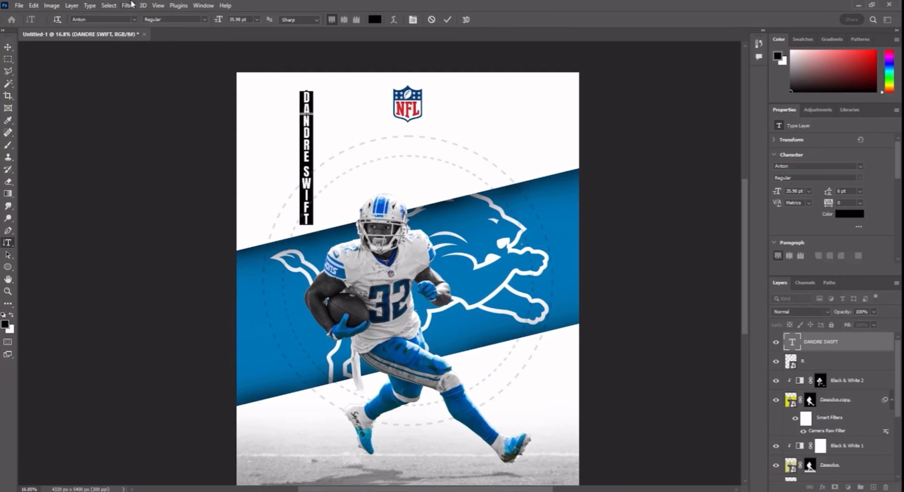
{"action": "left_click", "coordinate": [134, 19]}
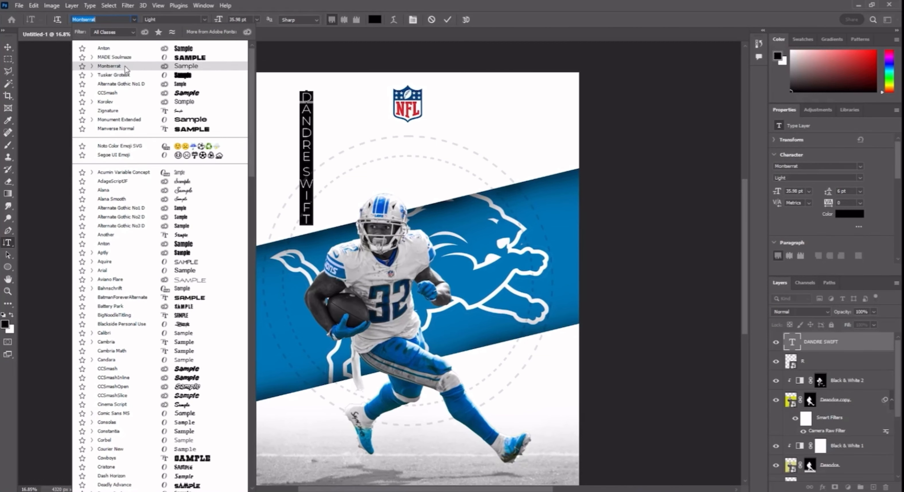
{"action": "left_click", "coordinate": [96, 68]}
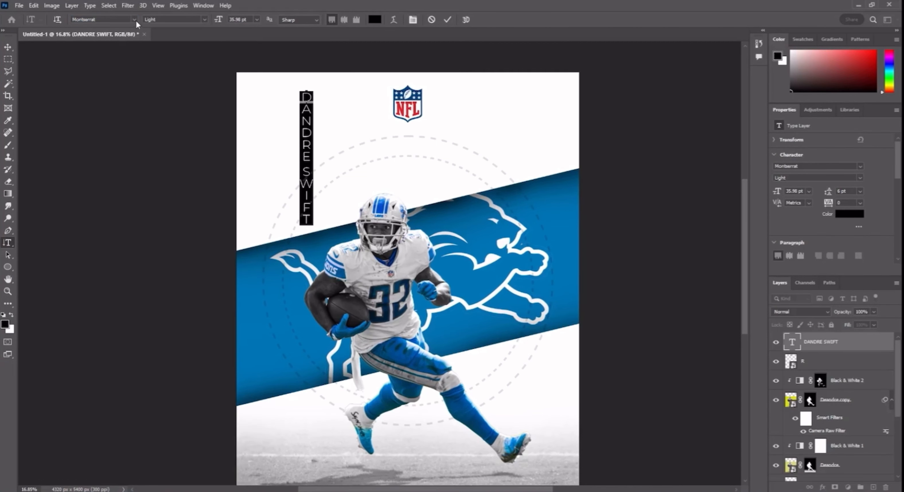
{"action": "left_click", "coordinate": [205, 21]}
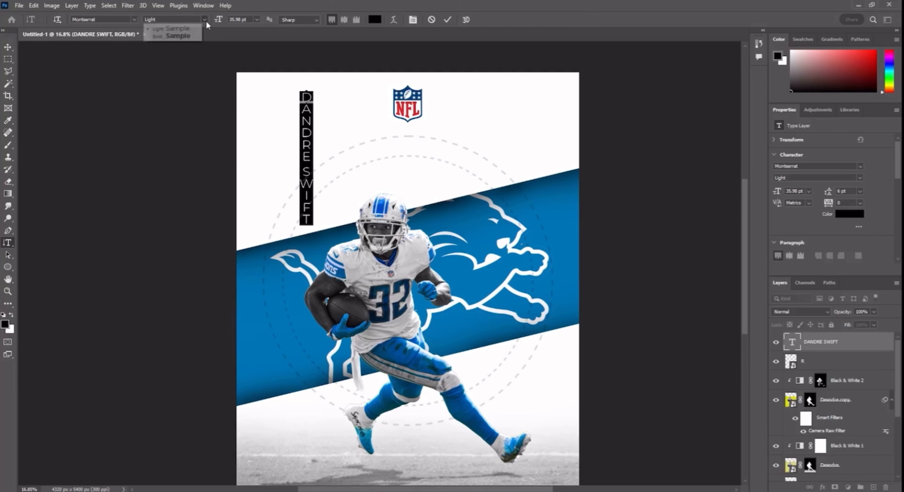
{"action": "left_click", "coordinate": [188, 36]}
{"action": "left_click", "coordinate": [8, 47]}
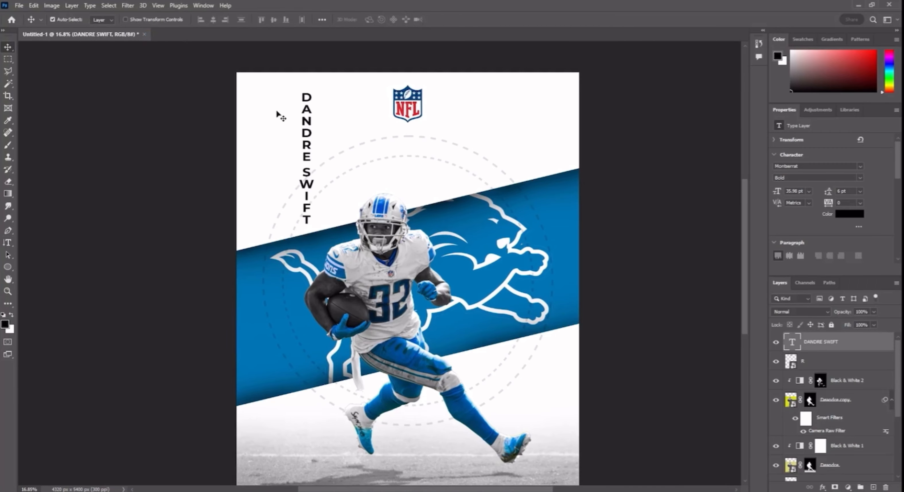
Move the vertical name up and back into the poster's upper-left corner.
{"action": "key", "text": "ctrl"}
{"action": "key", "text": "ctrl+t"}
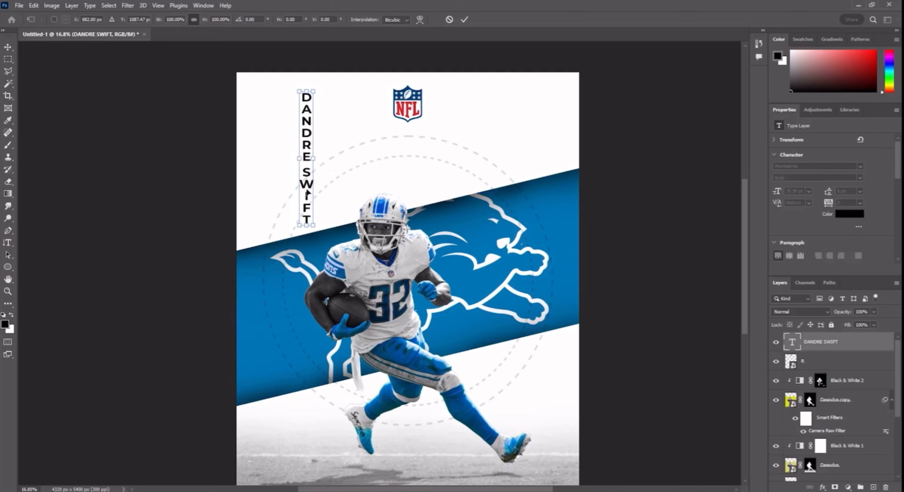
{"action": "left_click_drag", "start_coordinate": [308, 195], "coordinate": [252, 178]}
Change the weight of the vertical name to Montserrat Light.
{"action": "left_click", "coordinate": [8, 243]}
{"action": "triple_click", "coordinate": [251, 184]}
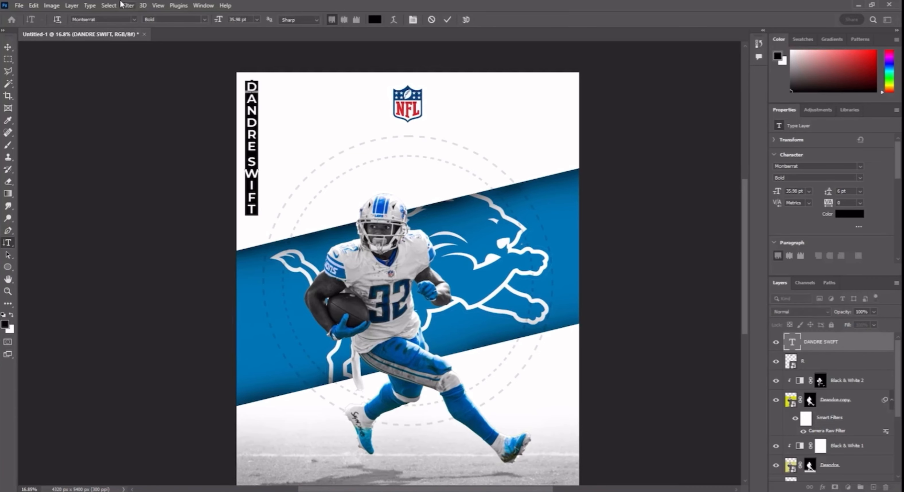
{"action": "left_click", "coordinate": [188, 21]}
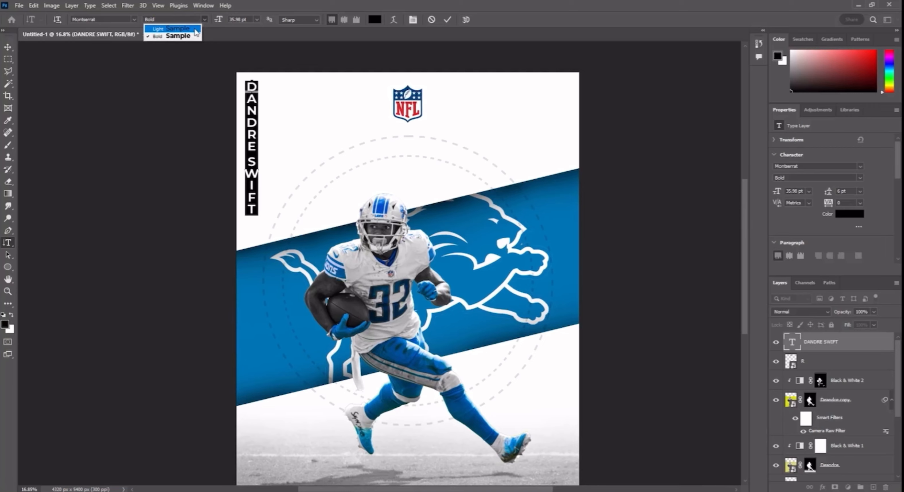
{"action": "left_click", "coordinate": [165, 36]}
{"action": "left_click", "coordinate": [107, 98]}
{"action": "scroll", "coordinate": [256, 212], "scroll_direction": "down", "scroll_amount": 3}
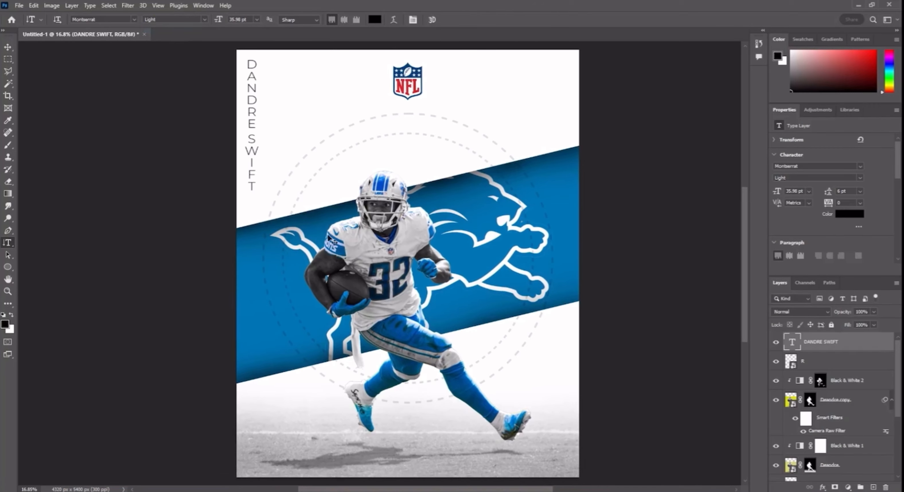
{"action": "scroll", "coordinate": [301, 228], "scroll_direction": "right", "scroll_amount": 1}
{"action": "scroll", "coordinate": [277, 220], "scroll_direction": "up", "scroll_amount": 1}
{"action": "scroll", "coordinate": [275, 220], "scroll_direction": "right", "scroll_amount": 1}
{"action": "scroll", "coordinate": [275, 219], "scroll_direction": "up", "scroll_amount": 2}
{"action": "scroll", "coordinate": [252, 187], "scroll_direction": "left", "scroll_amount": 2}
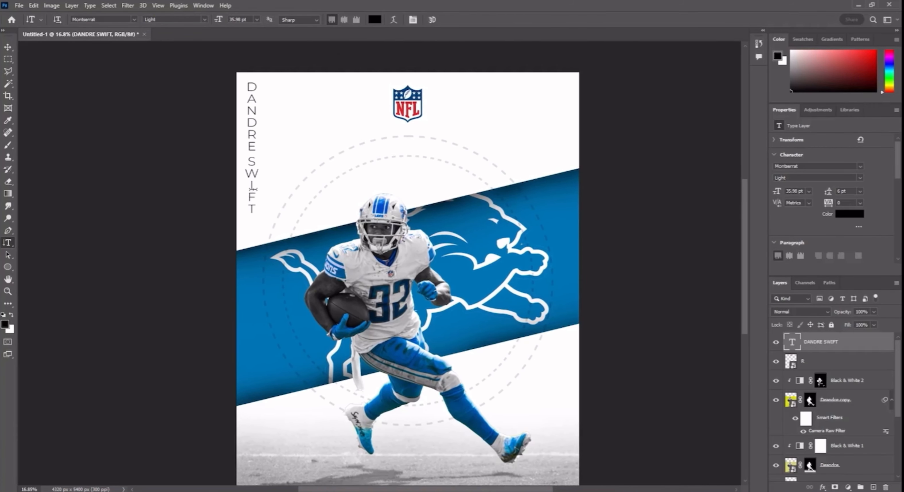
Change the whole vertical name to the Alternate Gothic No1 D font and dismiss the font activation notification.
{"action": "triple_click", "coordinate": [252, 174]}
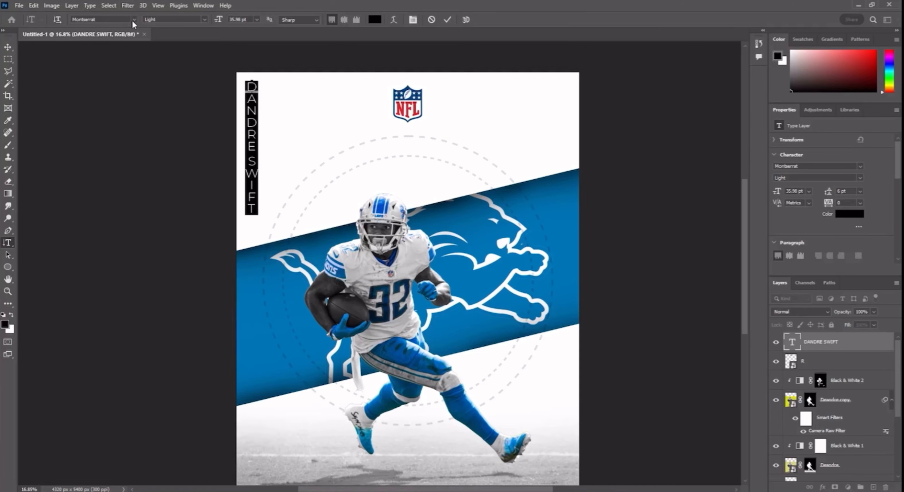
{"action": "left_click", "coordinate": [134, 21]}
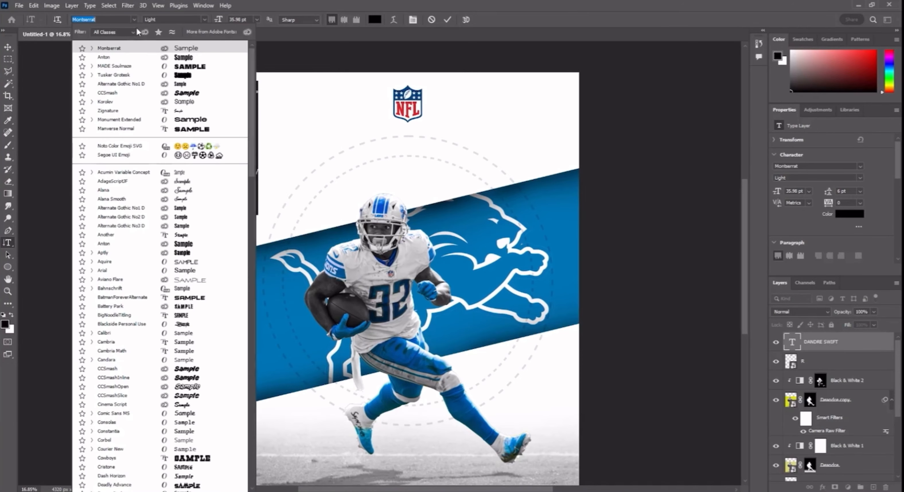
{"action": "left_click", "coordinate": [155, 84]}
{"action": "left_click", "coordinate": [57, 108]}
{"action": "scroll", "coordinate": [132, 157], "scroll_direction": "down", "scroll_amount": 3}
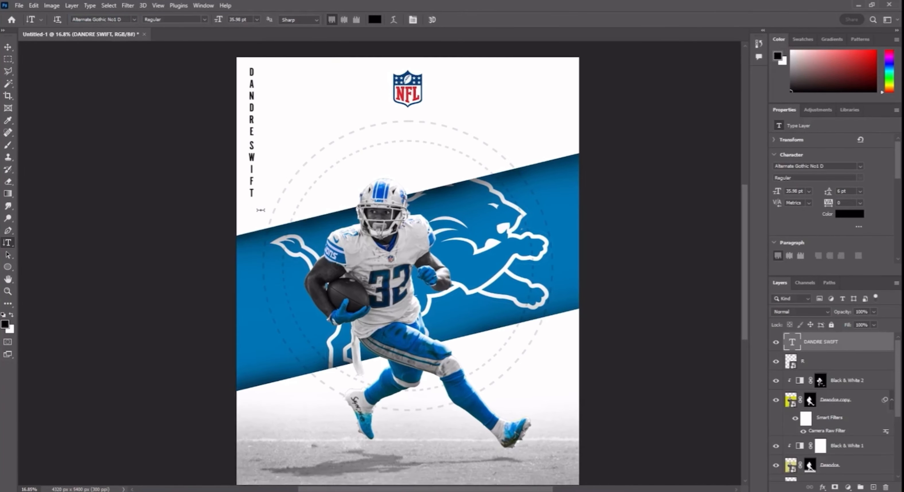
{"action": "scroll", "coordinate": [347, 248], "scroll_direction": "right", "scroll_amount": 3}
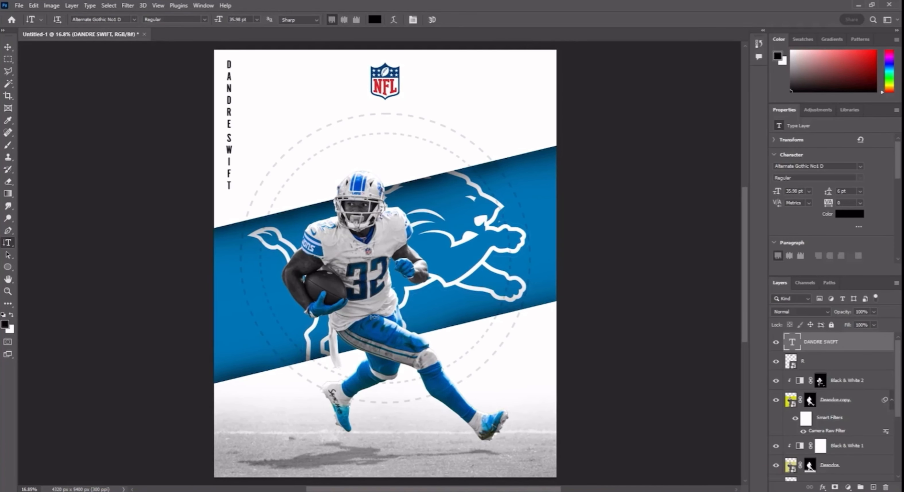
{"action": "scroll", "coordinate": [366, 315], "scroll_direction": "down", "scroll_amount": 1}
{"action": "scroll", "coordinate": [383, 324], "scroll_direction": "right", "scroll_amount": 1}
{"action": "scroll", "coordinate": [389, 328], "scroll_direction": "up", "scroll_amount": 1}
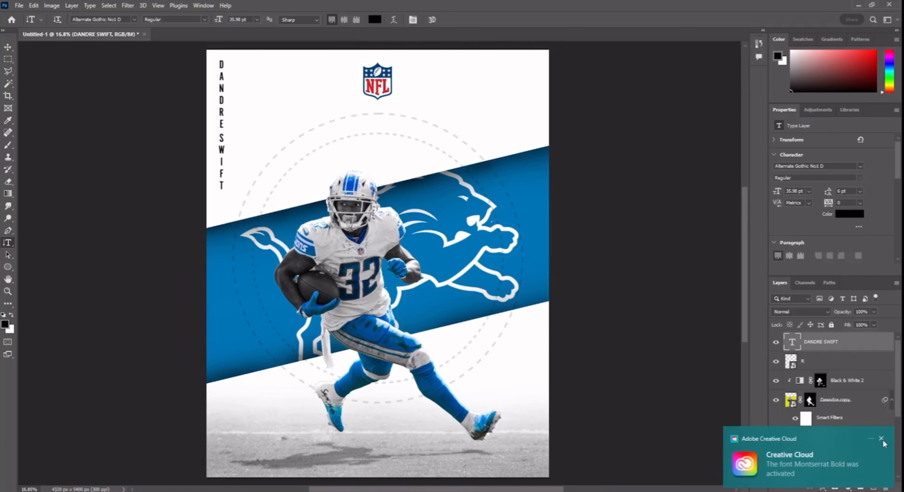
{"action": "left_click", "coordinate": [880, 439]}
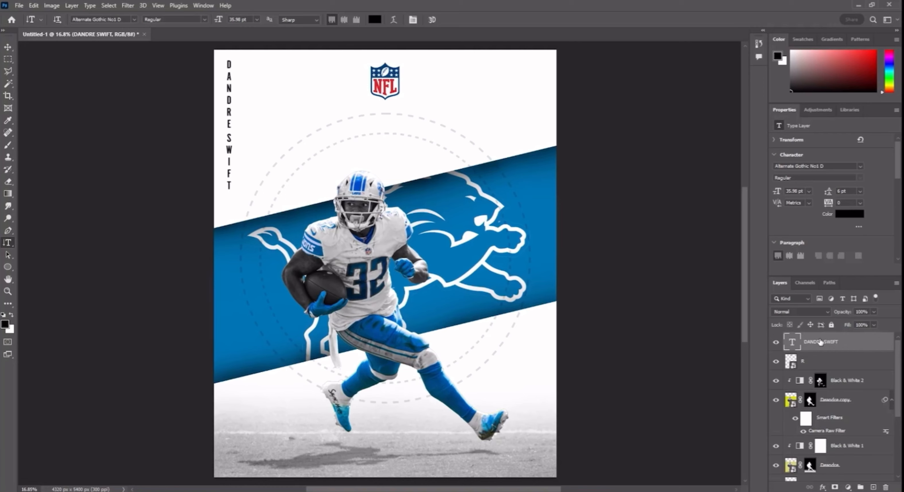
Merge duplicates of all the layers into a single layer above the originals and convert it to a Smart Object.
{"action": "scroll", "coordinate": [842, 386], "scroll_direction": "down", "scroll_amount": 5}
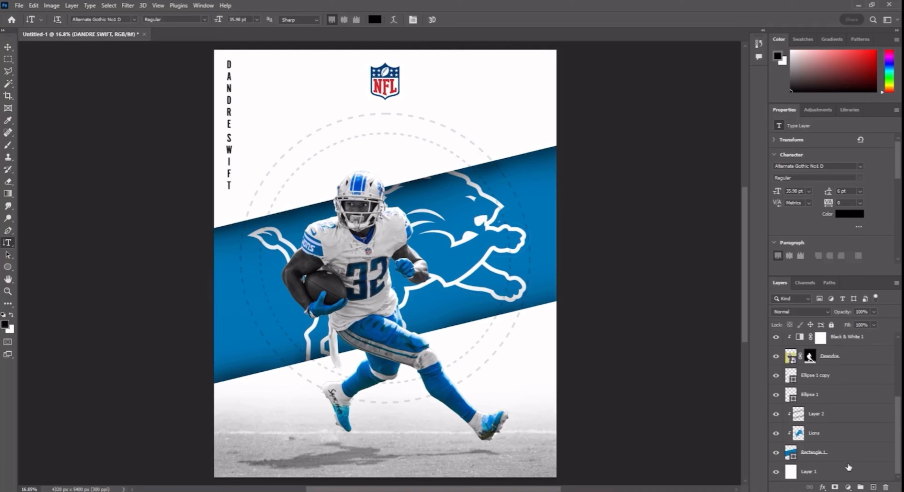
{"action": "left_click", "coordinate": [847, 470], "text": "shift"}
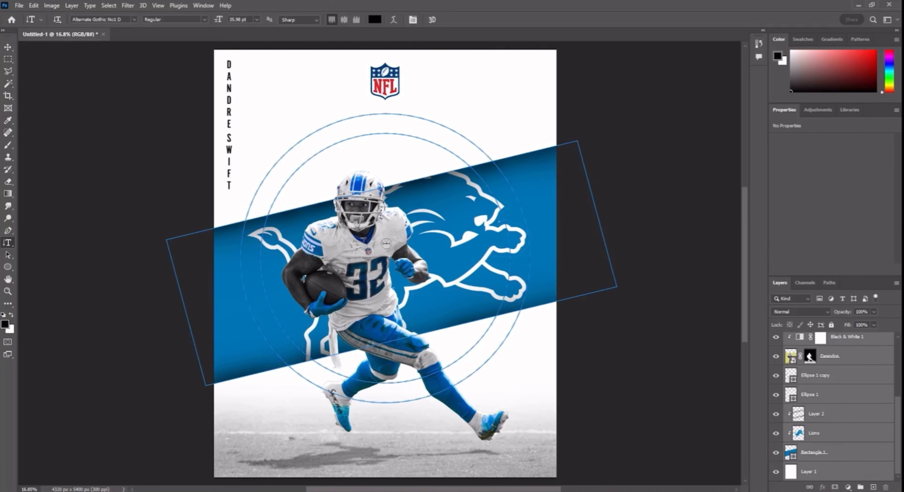
{"action": "scroll", "coordinate": [828, 423], "scroll_direction": "up", "scroll_amount": 3}
{"action": "key", "text": "ctrl+j"}
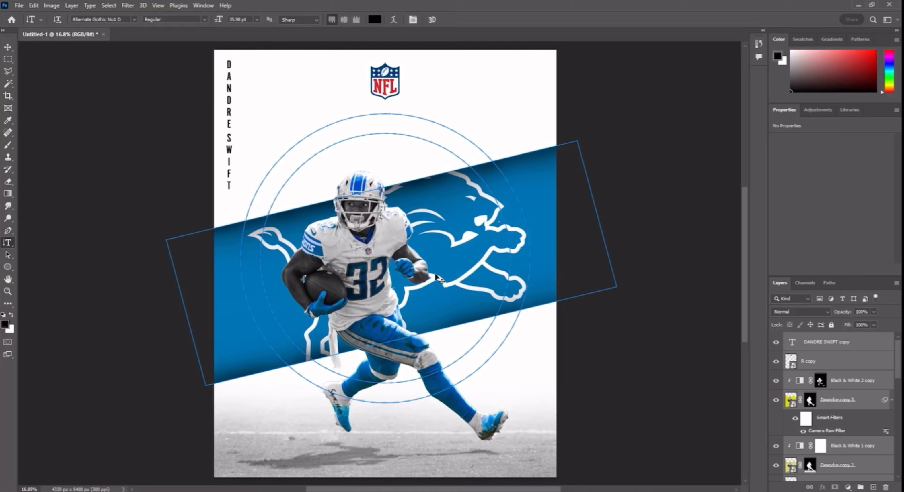
{"action": "key", "text": "ctrl+e"}
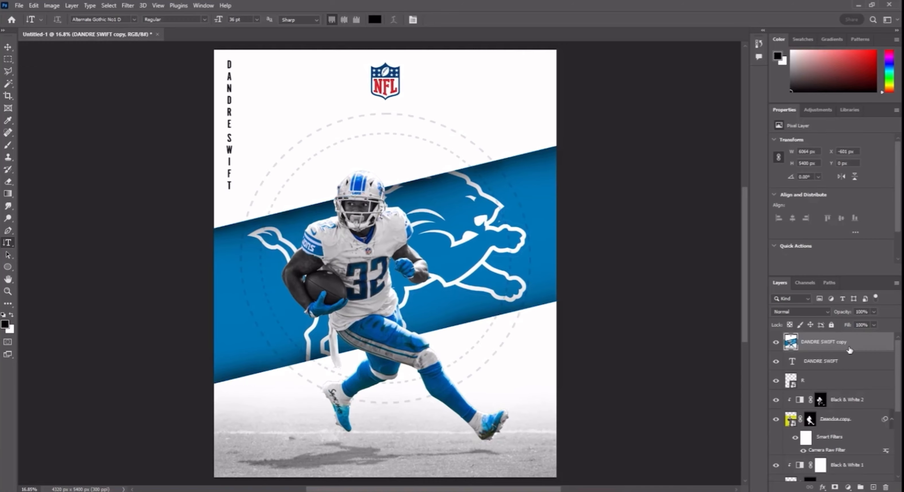
{"action": "right_click", "coordinate": [824, 343]}
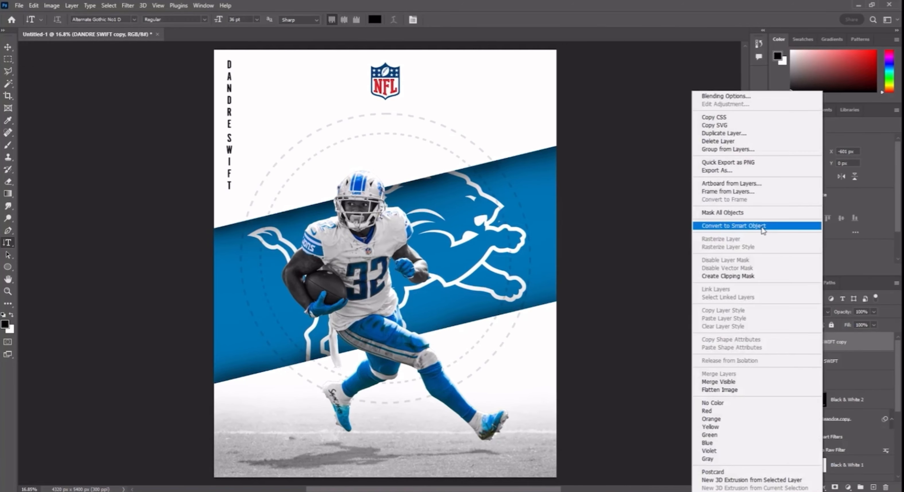
{"action": "left_click", "coordinate": [763, 228]}
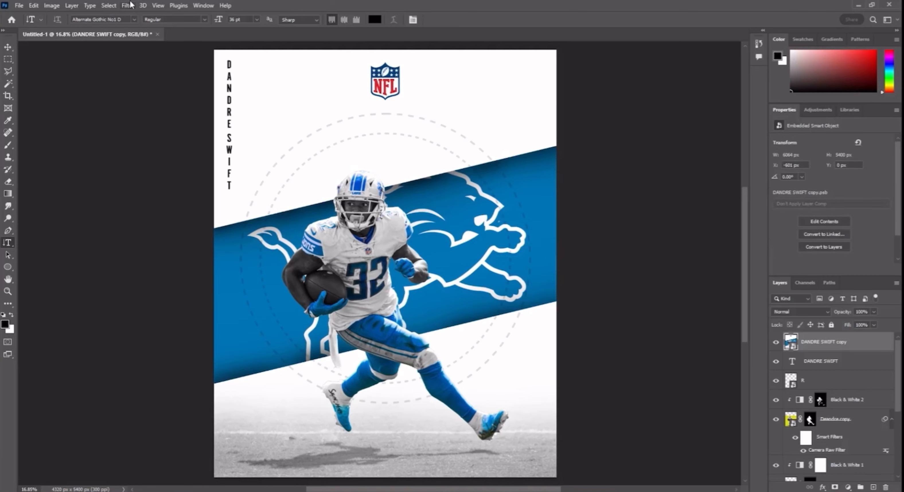
Apply the Camera Raw Filter to the merged poster with Contrast +19, Highlights +18, Texture +19 and Clarity +18.
{"action": "left_click", "coordinate": [127, 5]}
{"action": "left_click", "coordinate": [147, 77]}
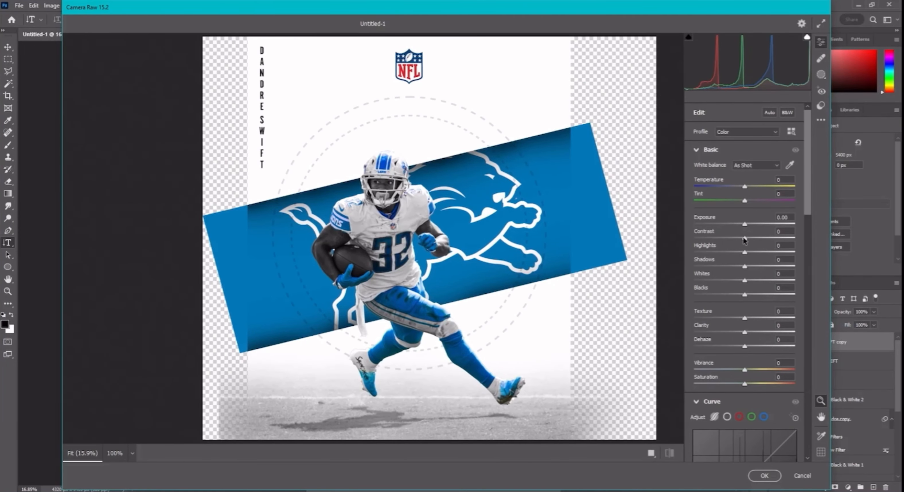
{"action": "left_click_drag", "start_coordinate": [744, 238], "coordinate": [755, 253]}
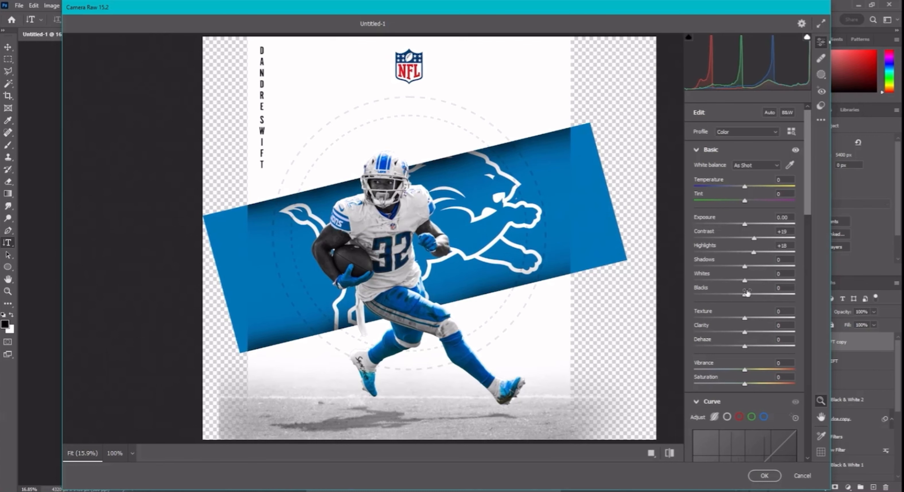
{"action": "mouse_move", "coordinate": [745, 319]}
{"action": "left_mouse_down"}
{"action": "mouse_move", "coordinate": [753, 318]}
{"action": "mouse_move", "coordinate": [754, 332]}
{"action": "left_mouse_up"}
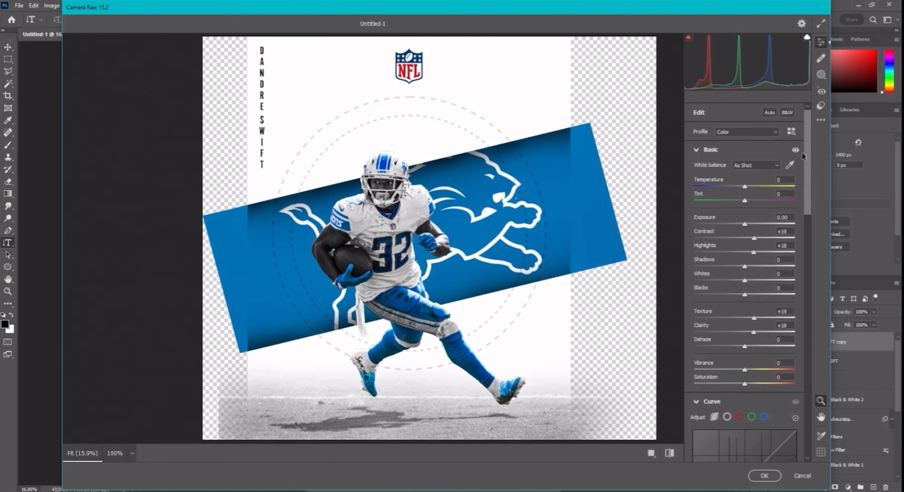
Set the Camera Raw Vibrance to +42 and Sharpening to 16.
{"action": "scroll", "coordinate": [801, 152], "scroll_direction": "down", "scroll_amount": 2}
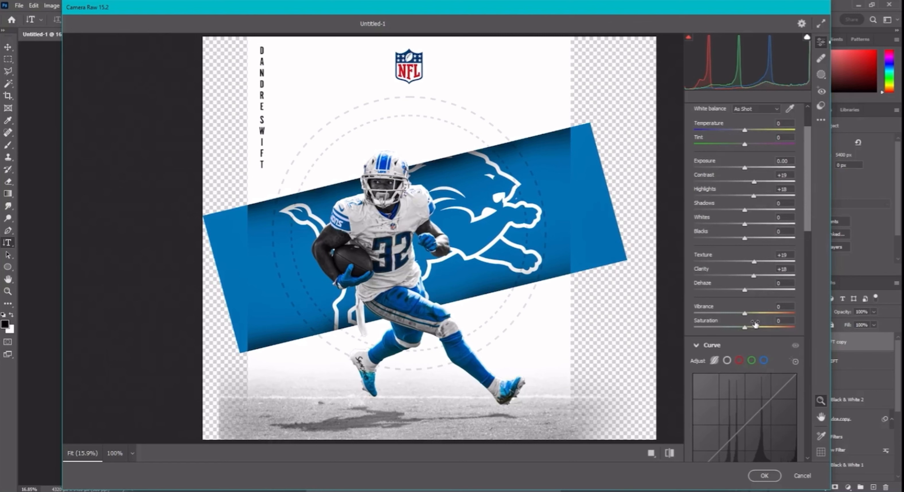
{"action": "left_click_drag", "start_coordinate": [744, 314], "coordinate": [765, 313]}
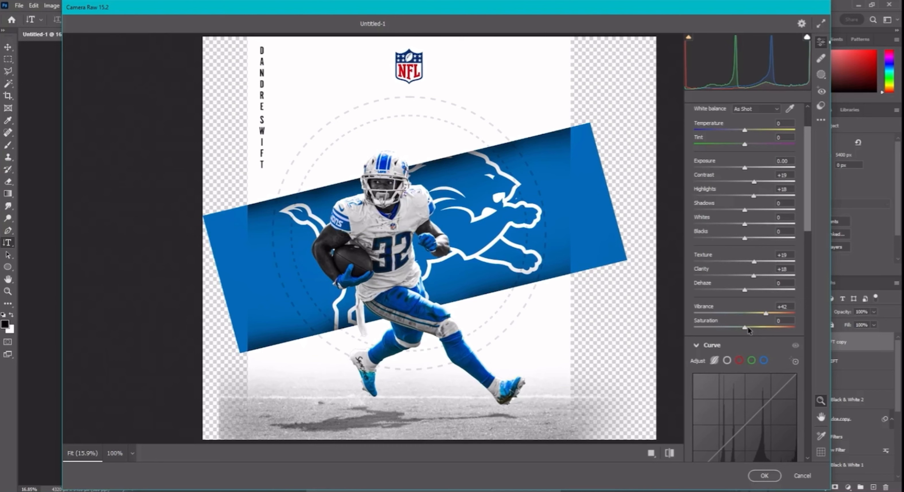
{"action": "scroll", "coordinate": [747, 327], "scroll_direction": "down", "scroll_amount": 5}
{"action": "left_click_drag", "start_coordinate": [694, 304], "coordinate": [704, 305]}
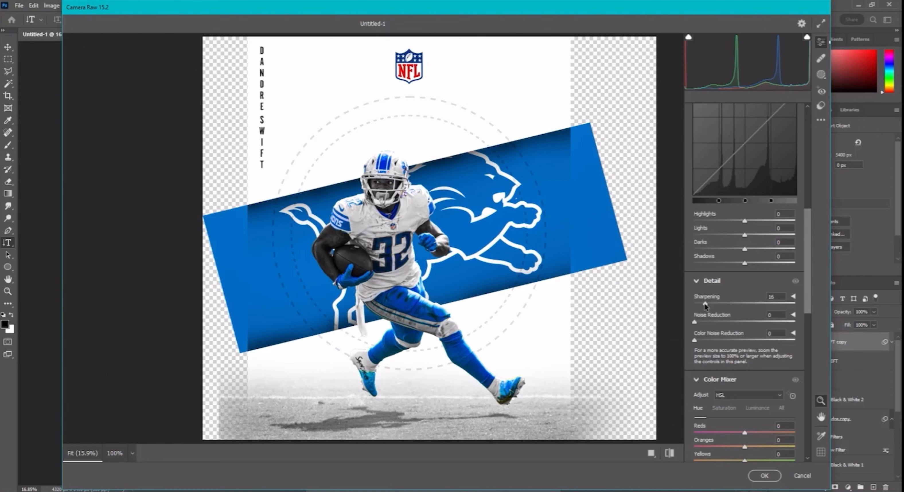
Try tinting the poster's shadows blue and its highlights cyan with Color Grading.
{"action": "scroll", "coordinate": [737, 329], "scroll_direction": "down", "scroll_amount": 8}
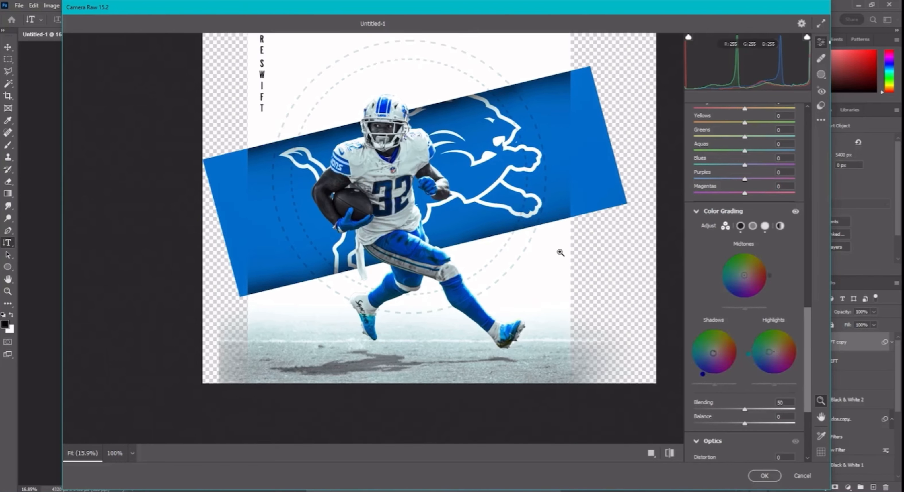
{"action": "scroll", "coordinate": [560, 251], "scroll_direction": "up", "scroll_amount": 2}
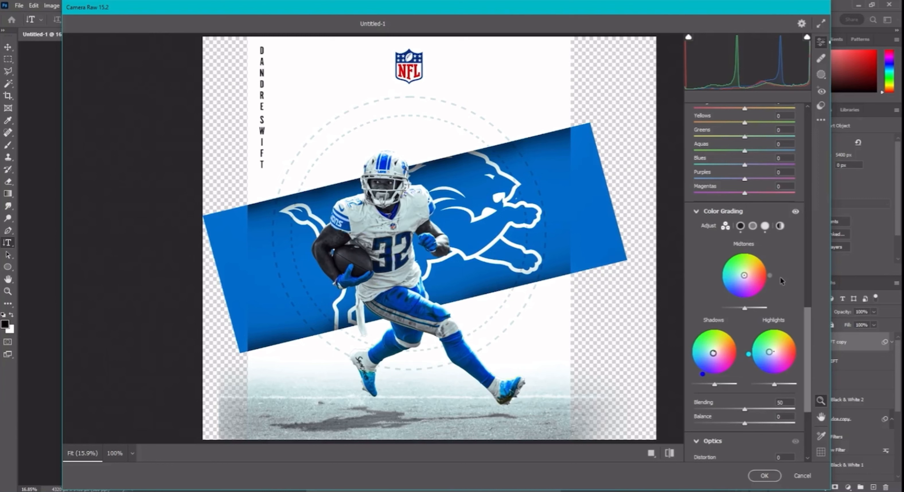
Add film grain to the merged poster with the Grain effect set to 29.
{"action": "scroll", "coordinate": [729, 418], "scroll_direction": "down", "scroll_amount": 4}
{"action": "left_click_drag", "start_coordinate": [728, 417], "coordinate": [722, 418]}
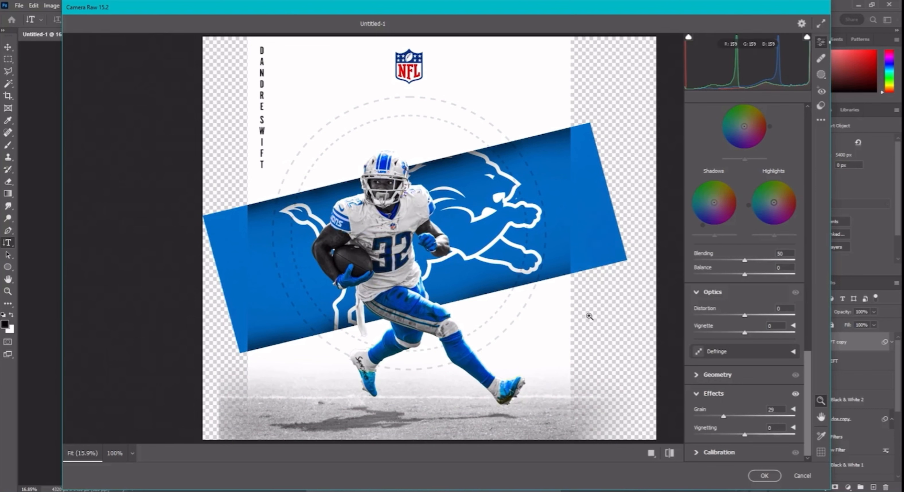